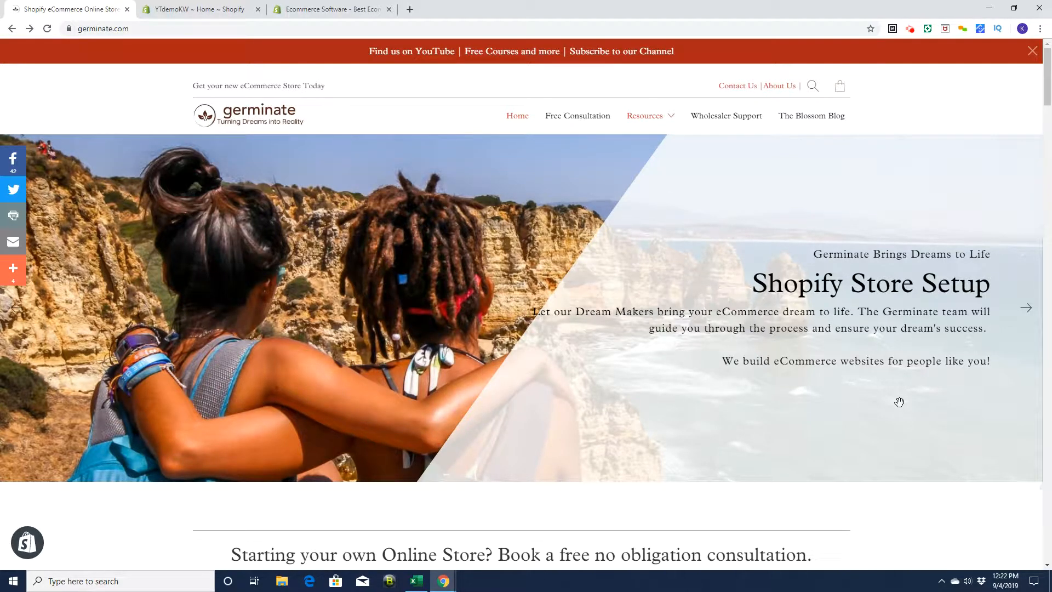
Look over the Shopify website and the Home, Products and Customers pages of the YTdemoKW store admin
click(343, 9)
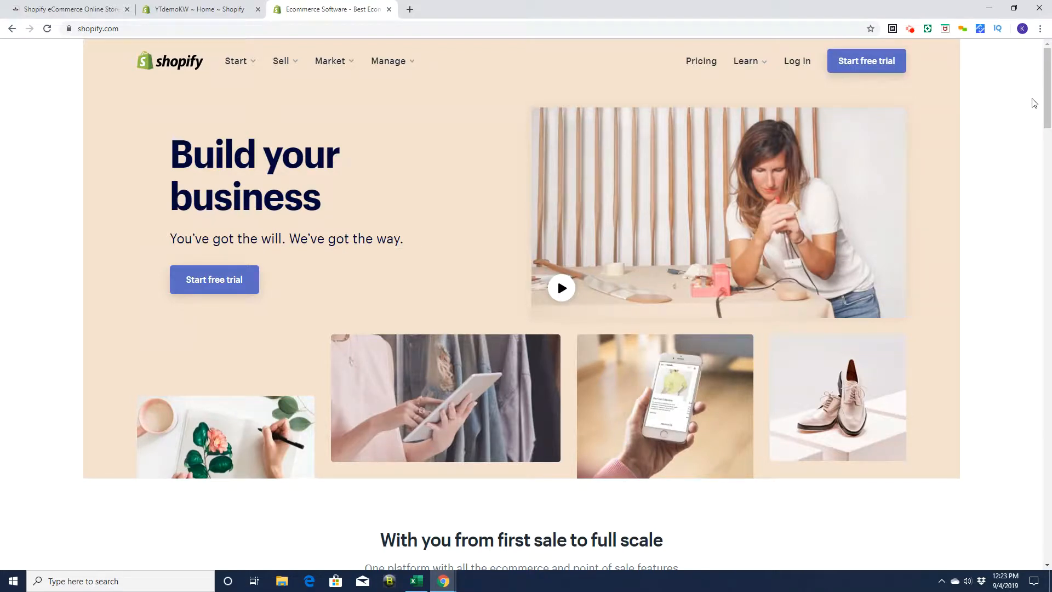
click(171, 11)
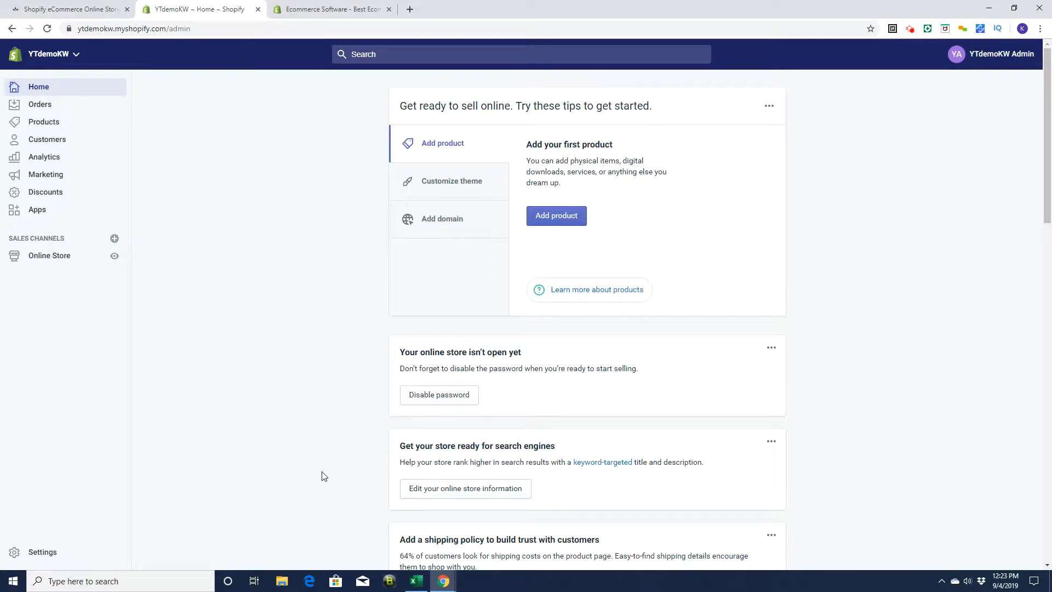
click(45, 123)
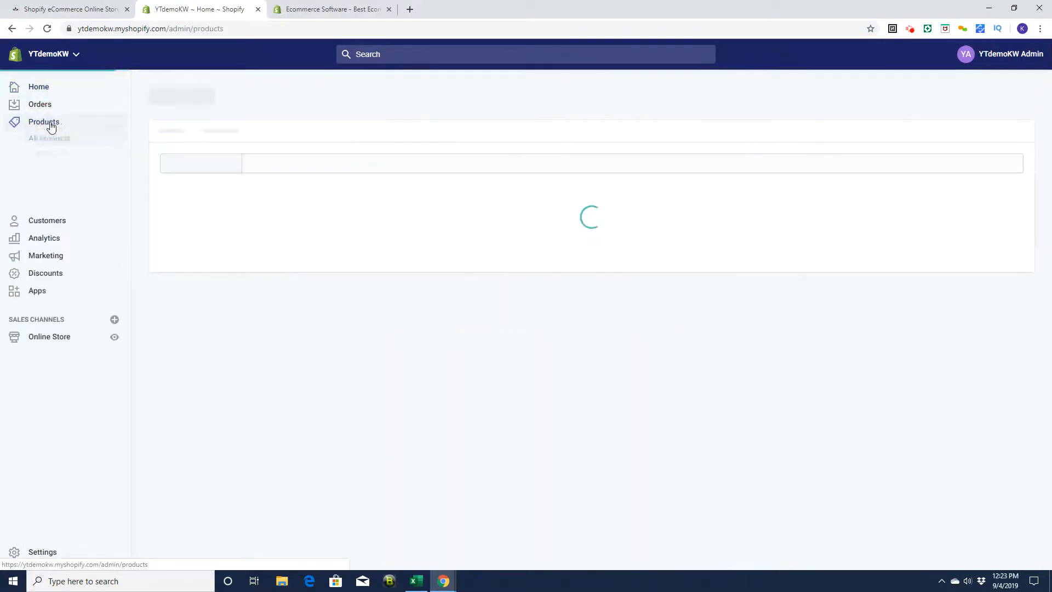
click(50, 221)
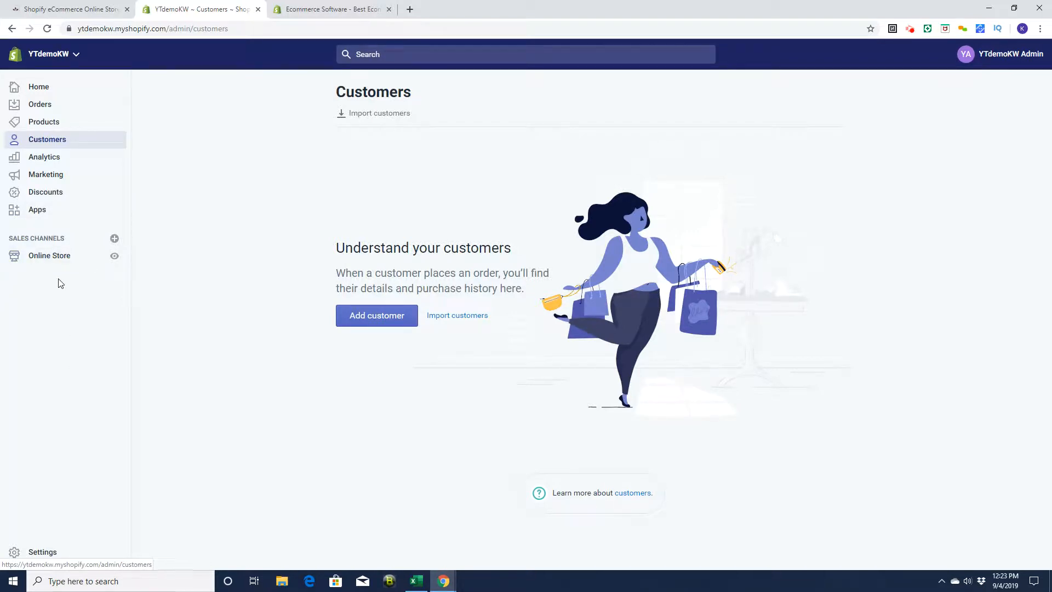
Preview the online store's home page and return to the store admin
click(116, 258)
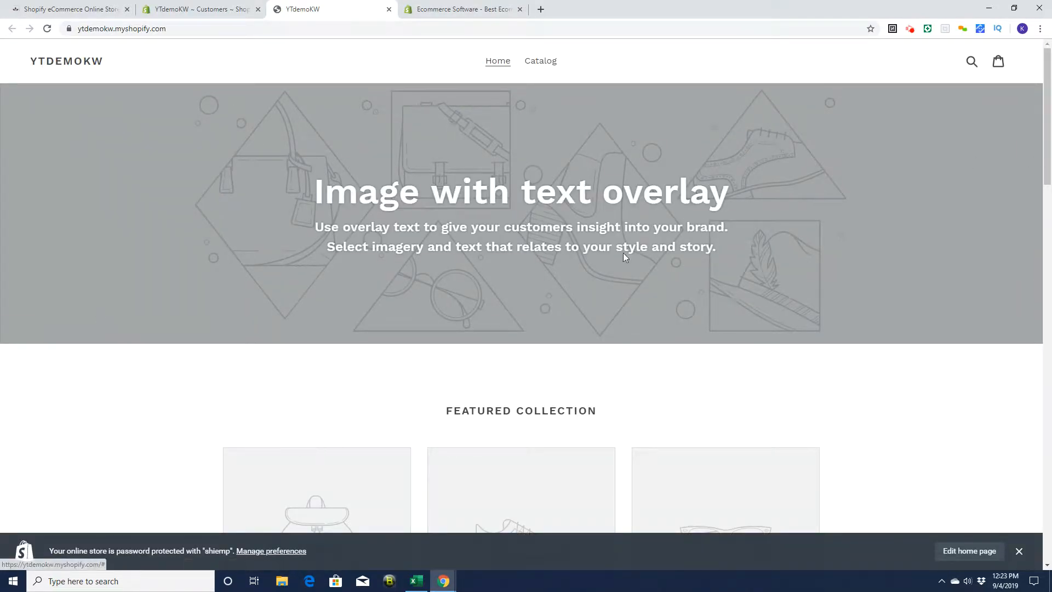
drag(1048, 156, 1050, 60)
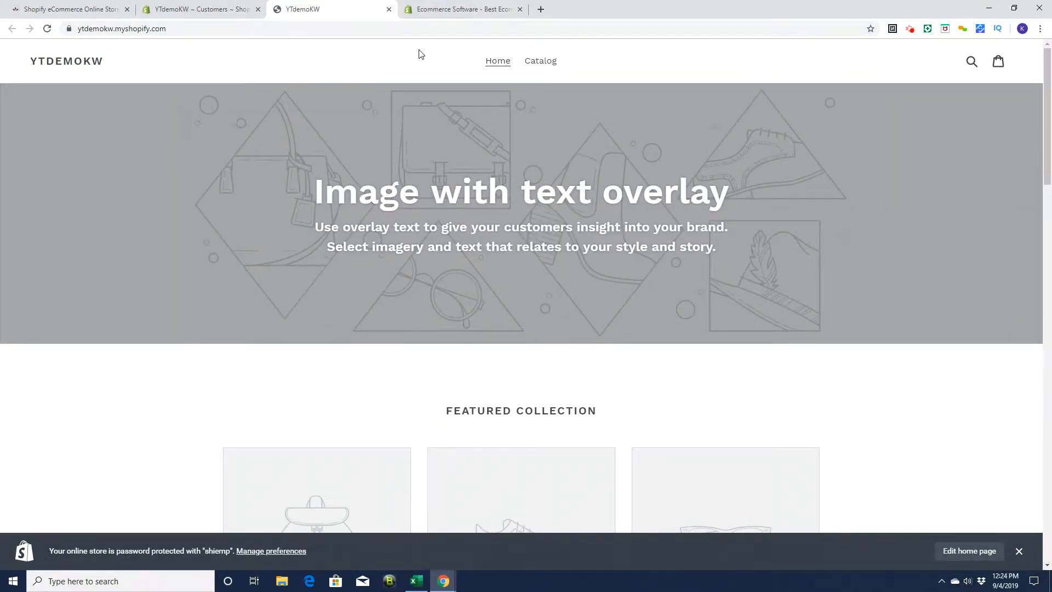
click(196, 10)
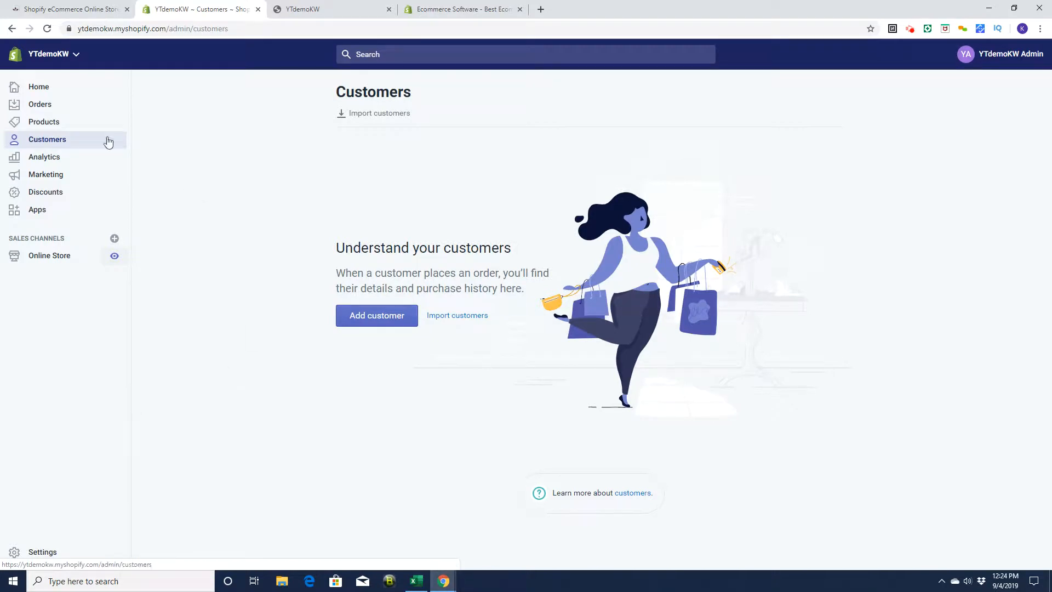
Examine the blank form for adding a single product, then return to the Products page without entering anything
click(42, 125)
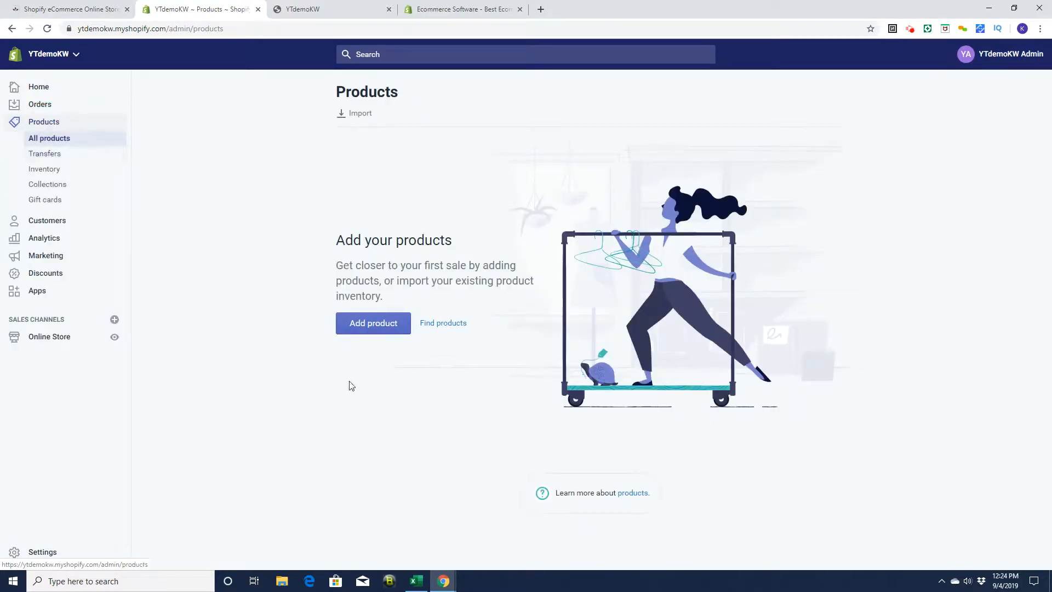
click(361, 328)
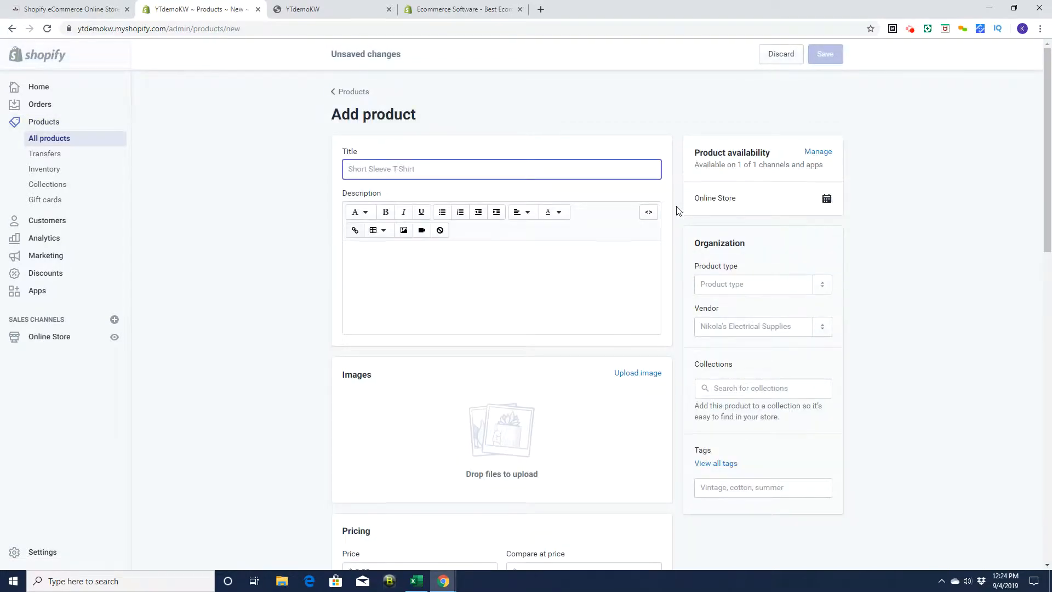
mouse_move(1046, 213)
mouse_down()
mouse_move(1050, 532)
mouse_move(1046, 211)
mouse_up()
click(353, 91)
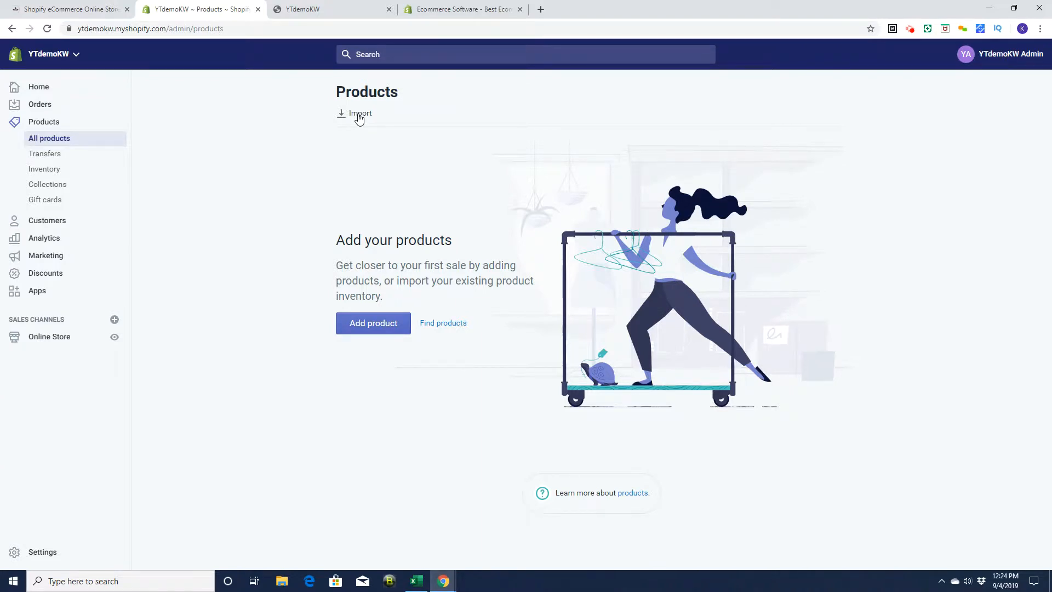
Import the products from Mugsforupload.csv into the store and reload the list of all products
click(359, 117)
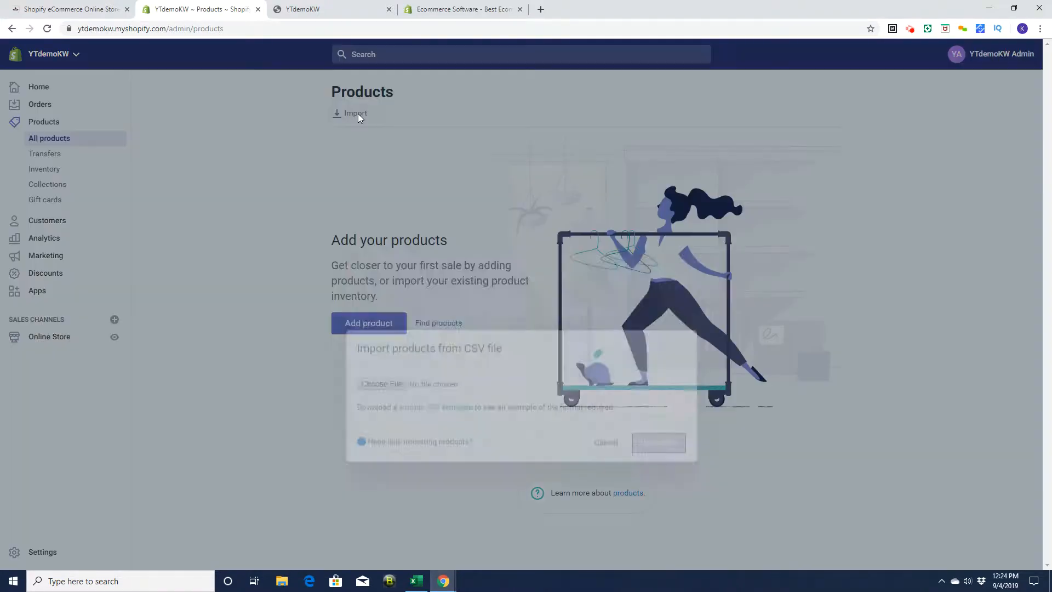
click(377, 308)
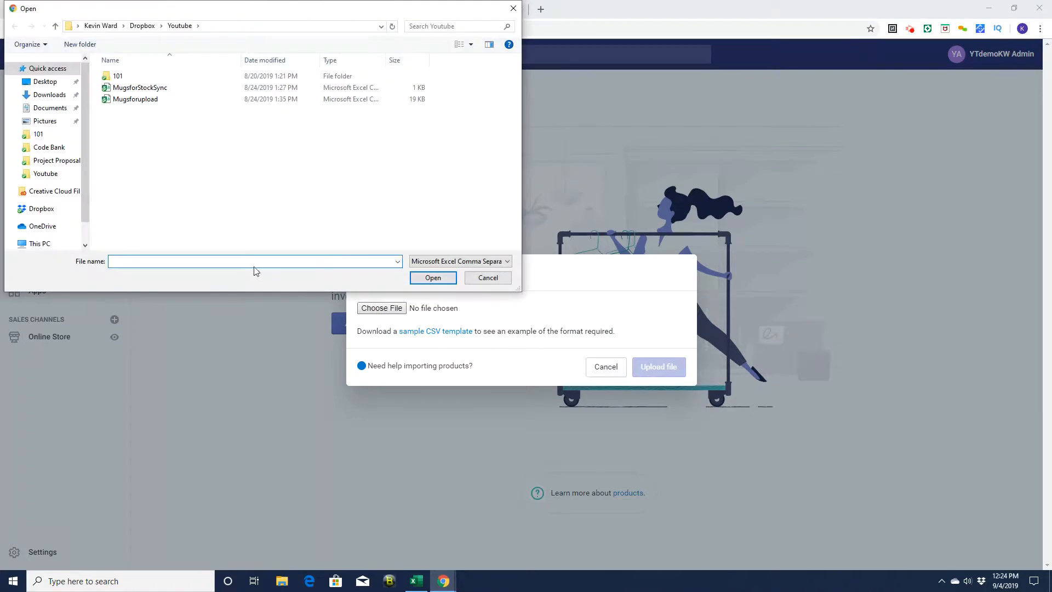
double_click(140, 100)
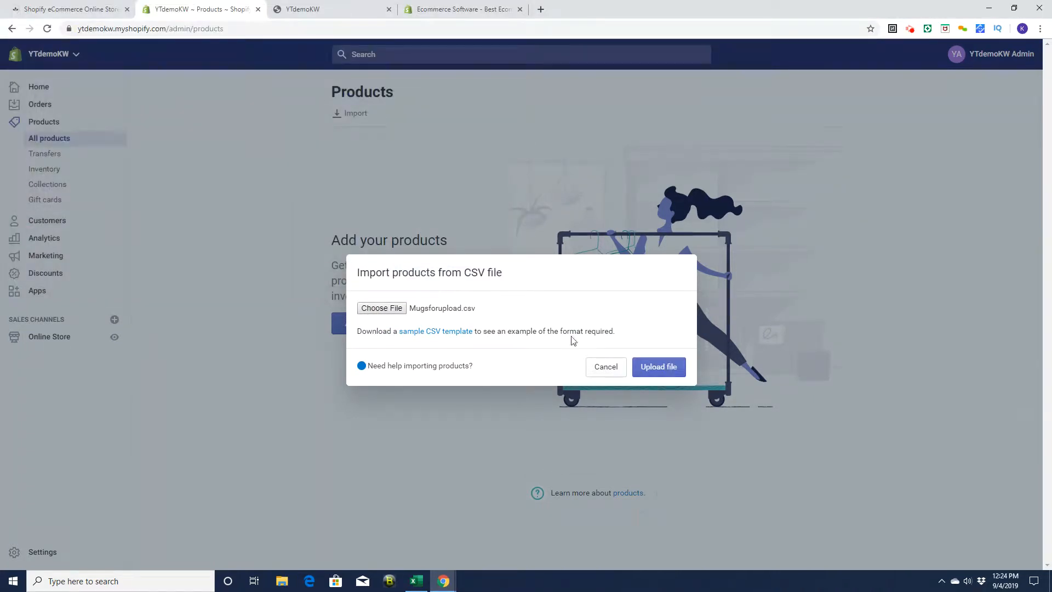
click(666, 368)
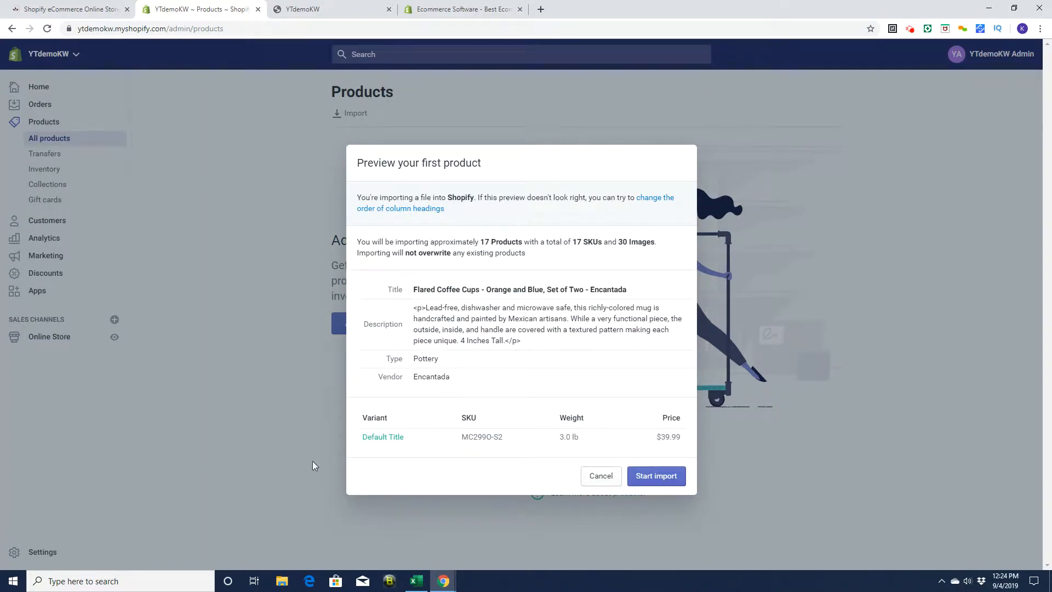
click(654, 476)
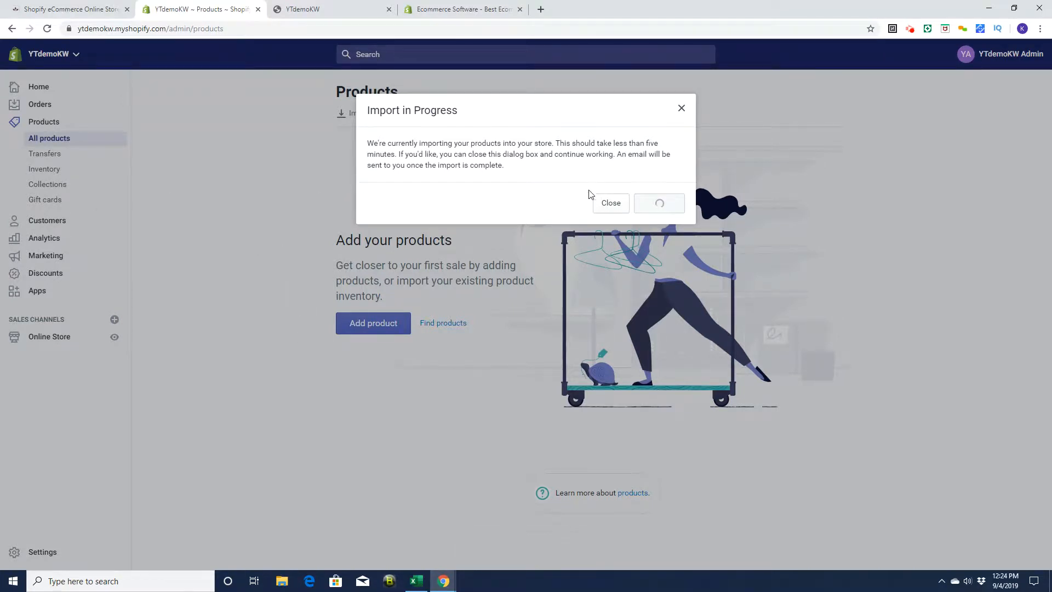
click(609, 208)
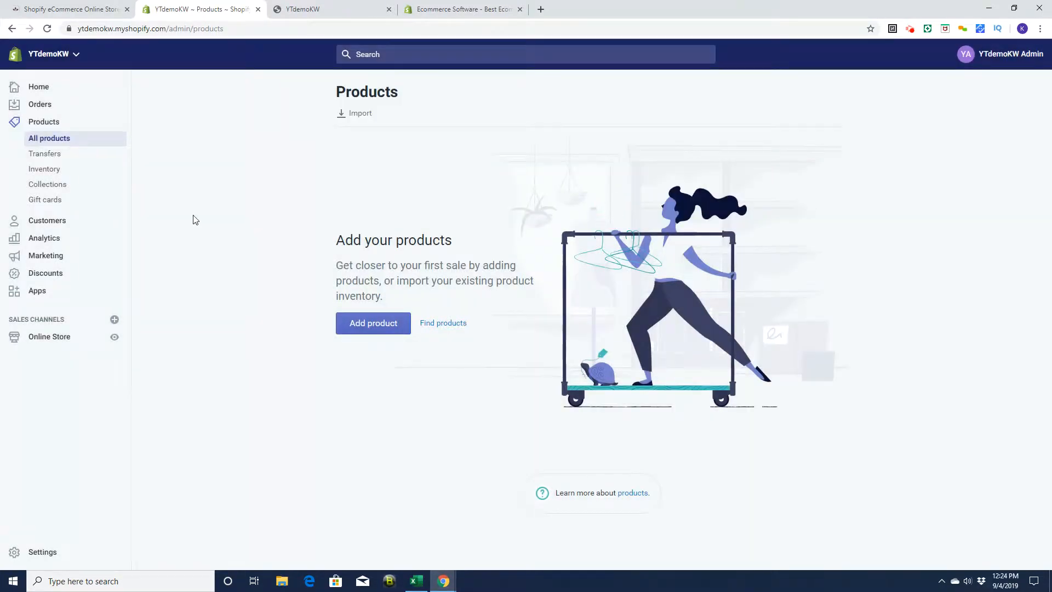
click(51, 140)
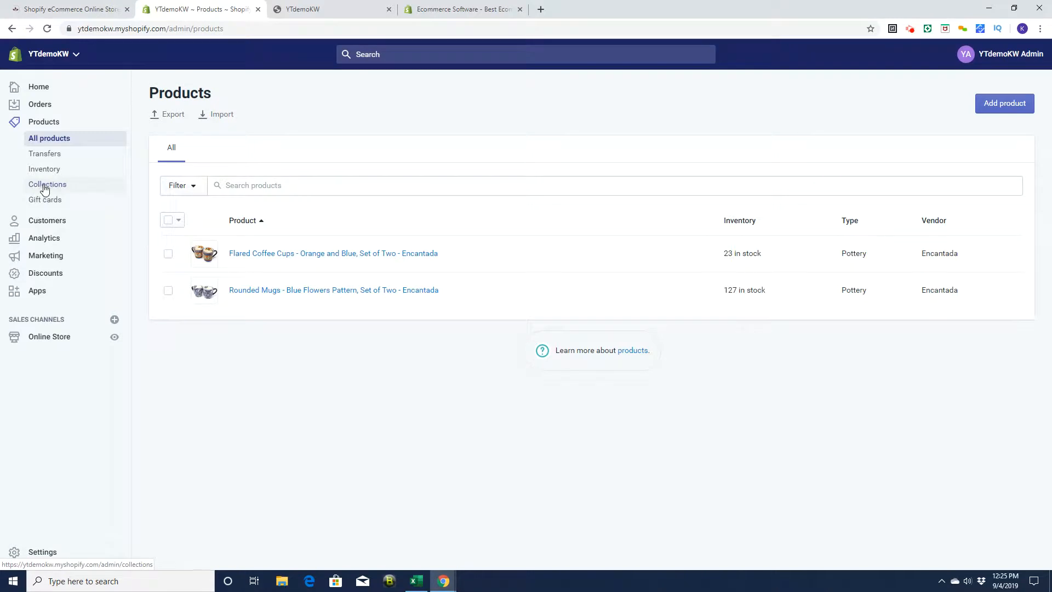
Check the storefront's featured collection and catalog for the imported mugs, then return to its home page
click(331, 12)
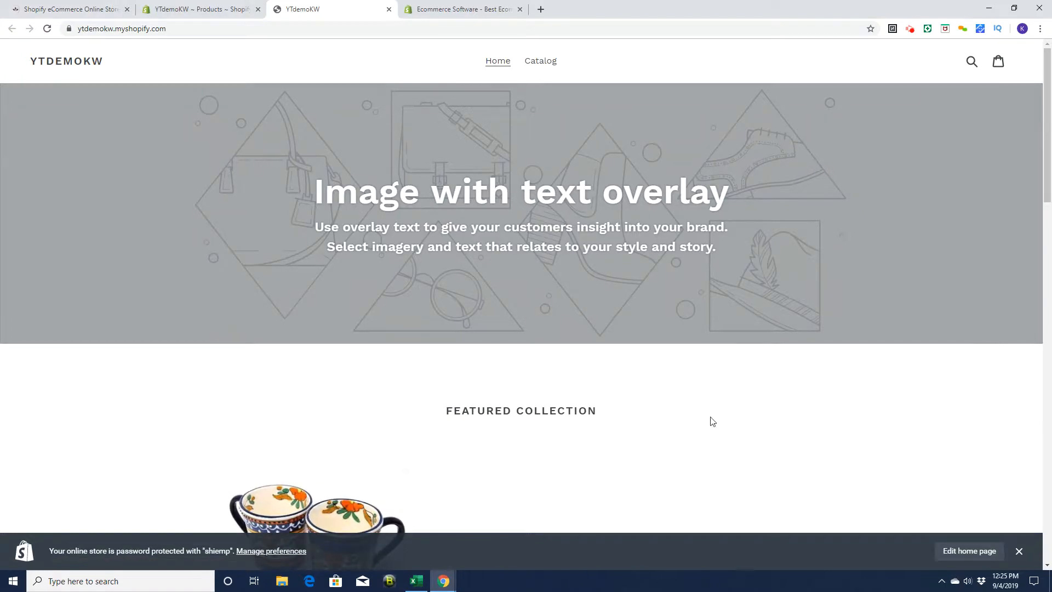
mouse_move(1047, 181)
mouse_down()
mouse_move(1049, 505)
mouse_move(1047, 183)
mouse_up()
click(549, 65)
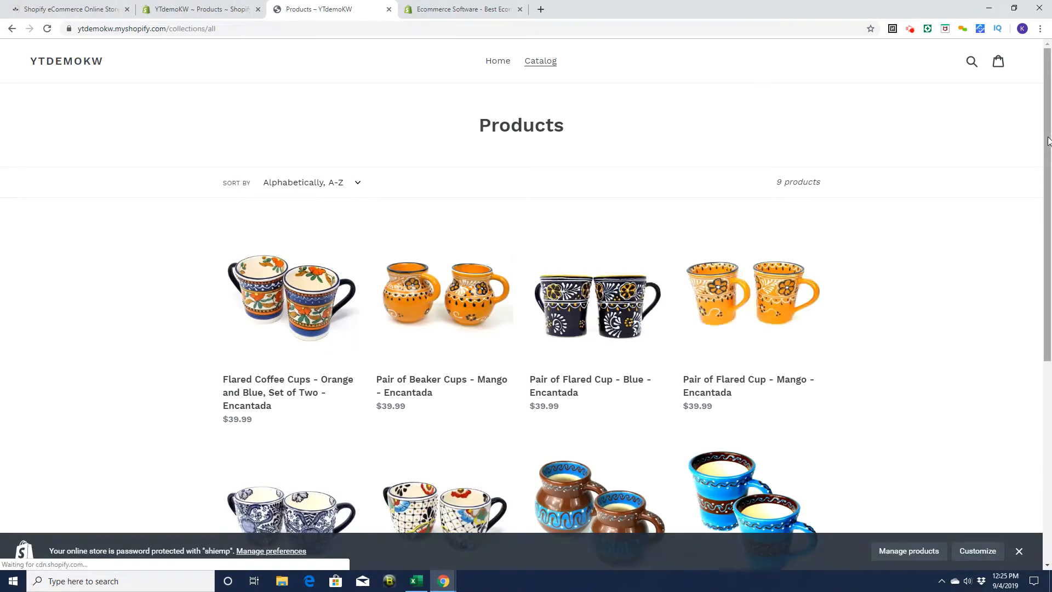
drag(1051, 143, 1050, 115)
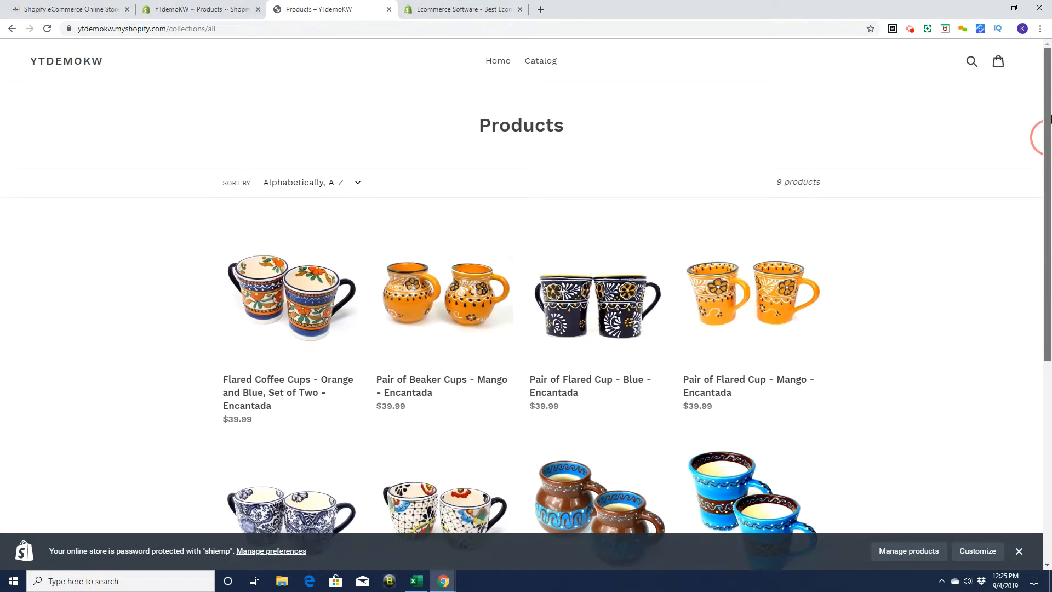
click(63, 65)
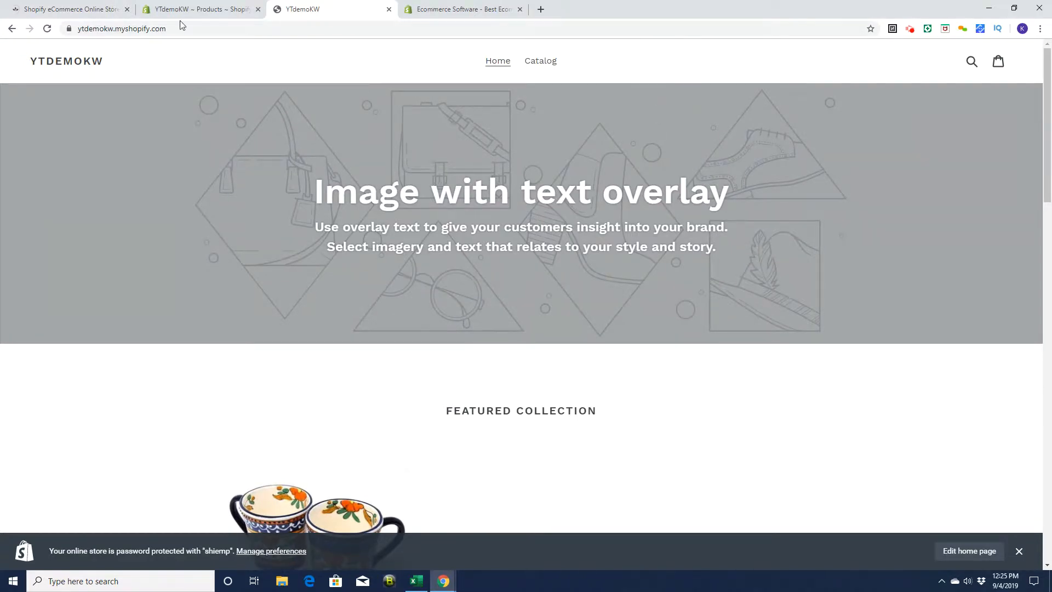
Search the store admin's collections for "mugs"
click(192, 11)
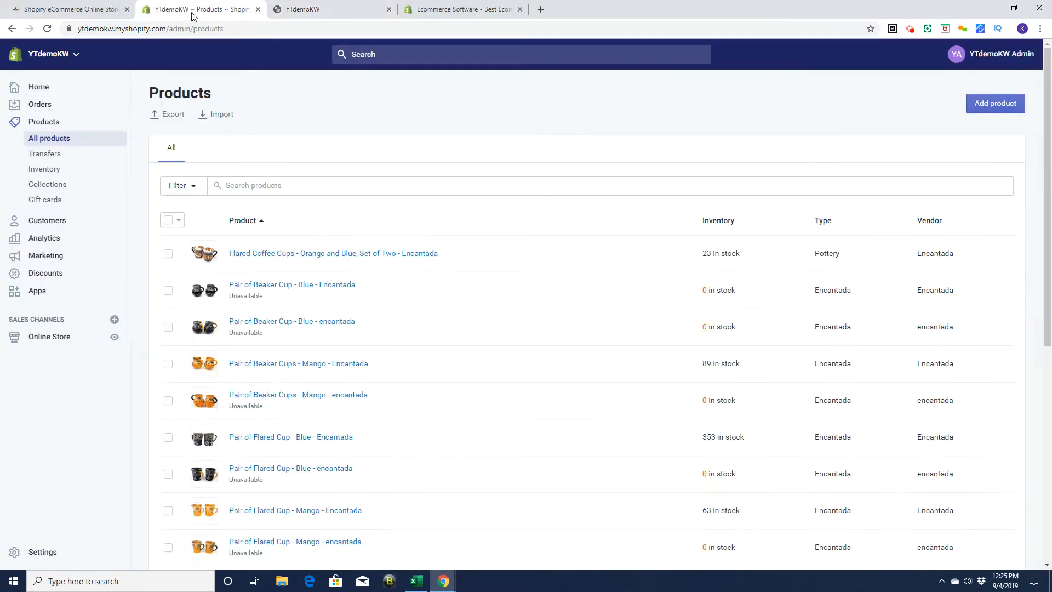
click(54, 186)
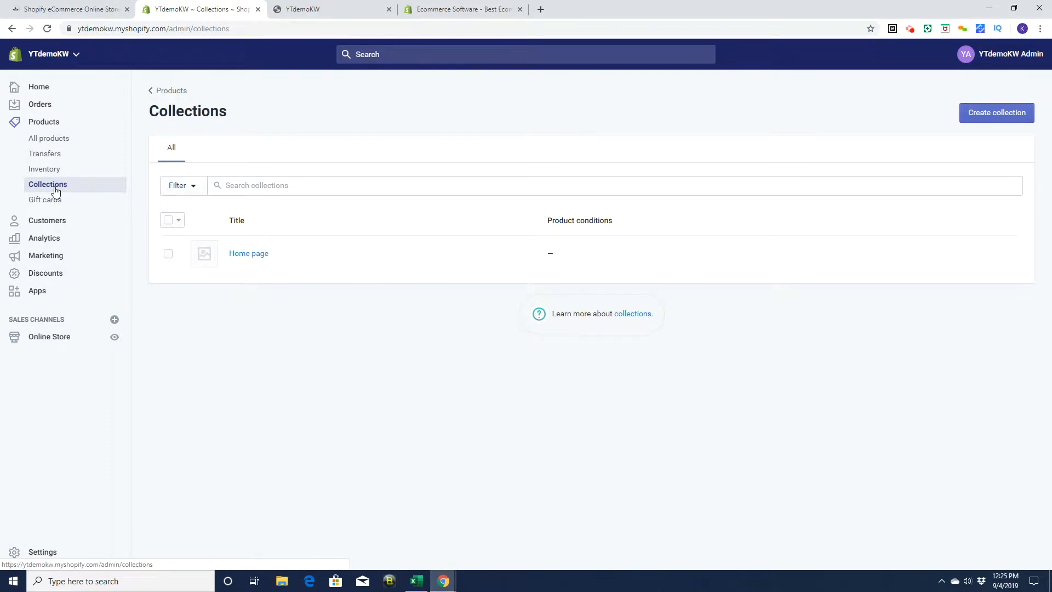
click(254, 187)
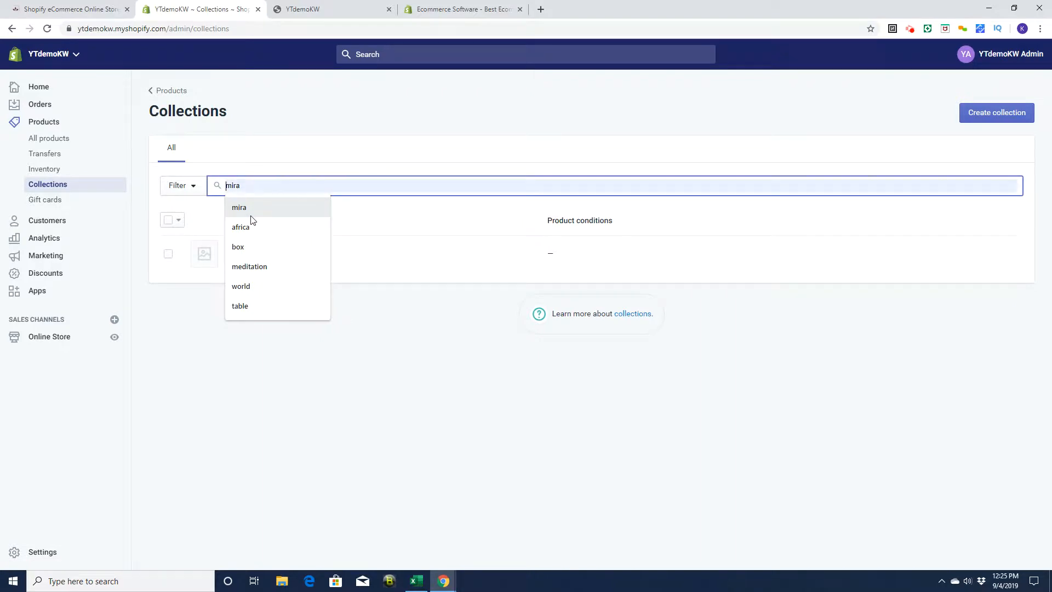
text(mugs)
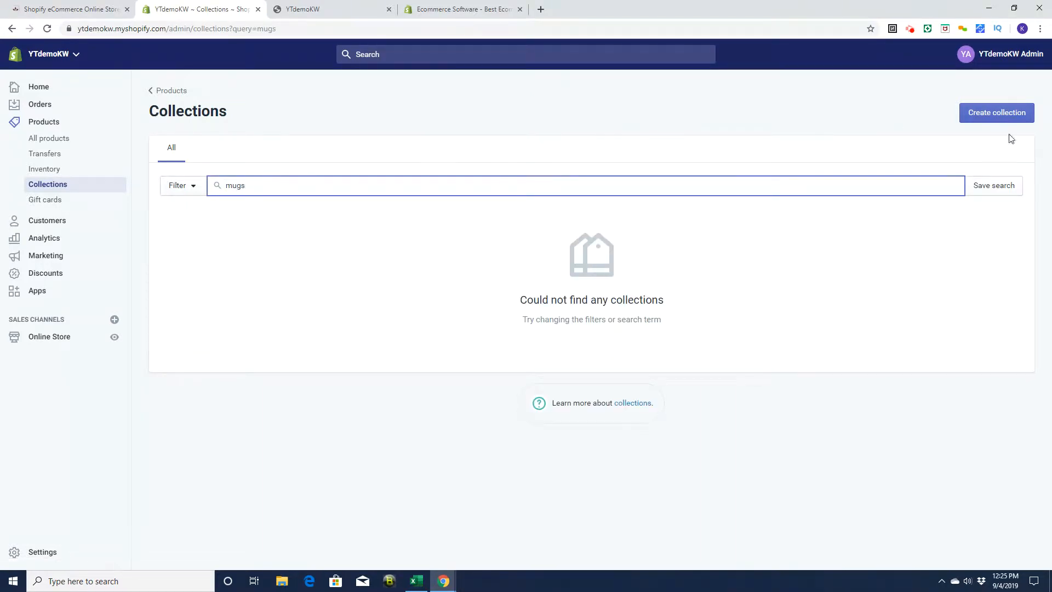
Start a new collection and title it "Mugs"
click(986, 113)
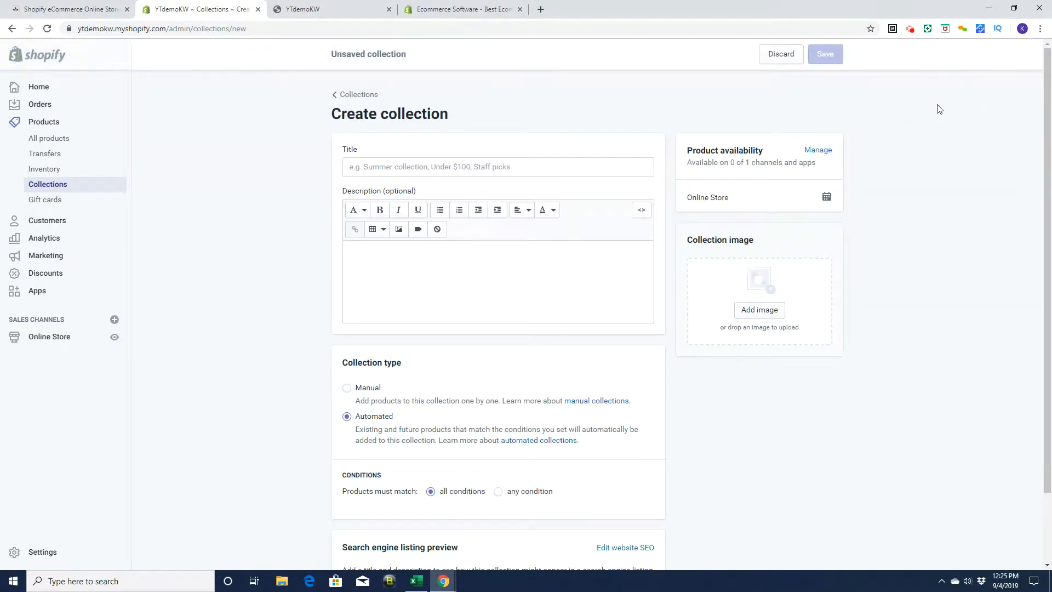
click(368, 170)
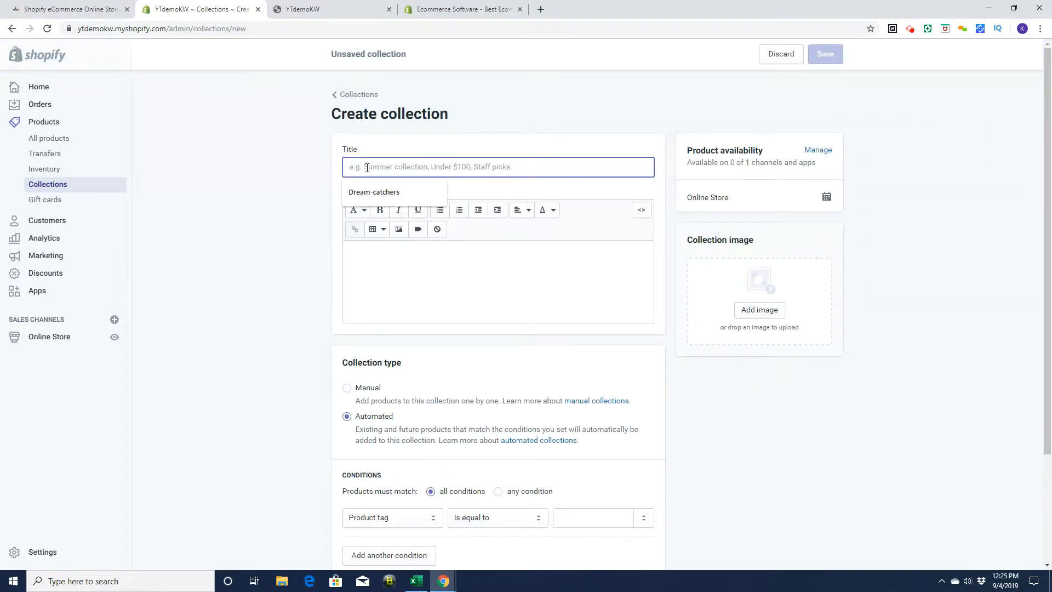
text(Mugs)
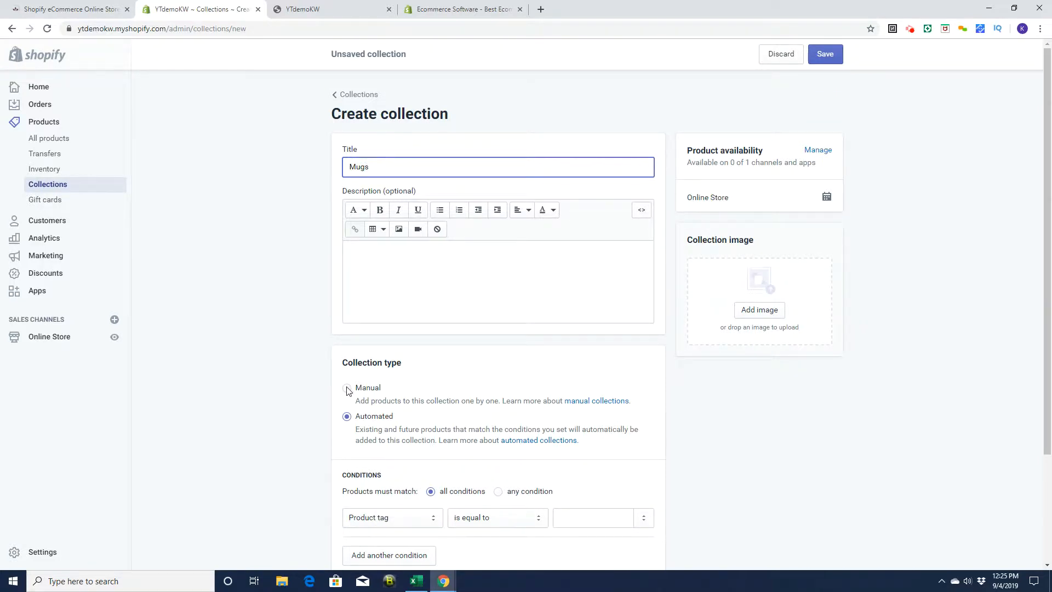
Base the automated collection's condition on Product title
scroll(347, 390, down, 3)
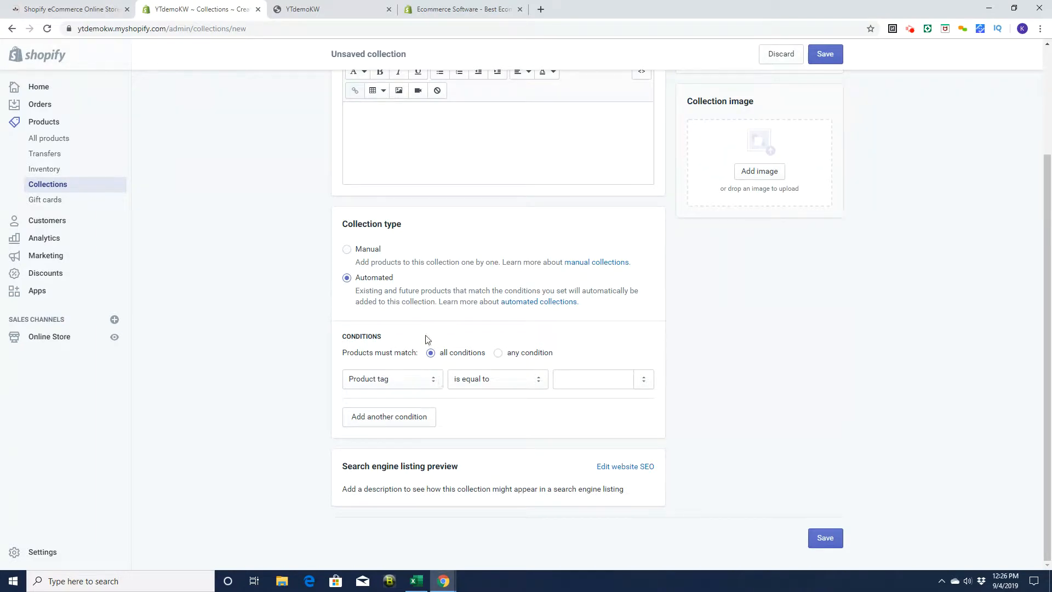
click(361, 386)
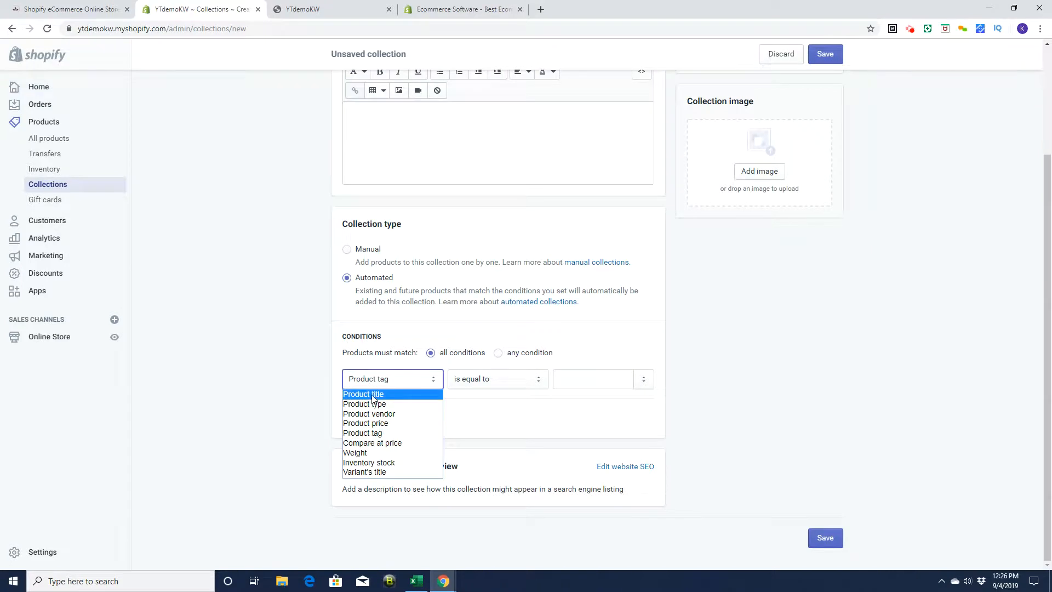
click(373, 394)
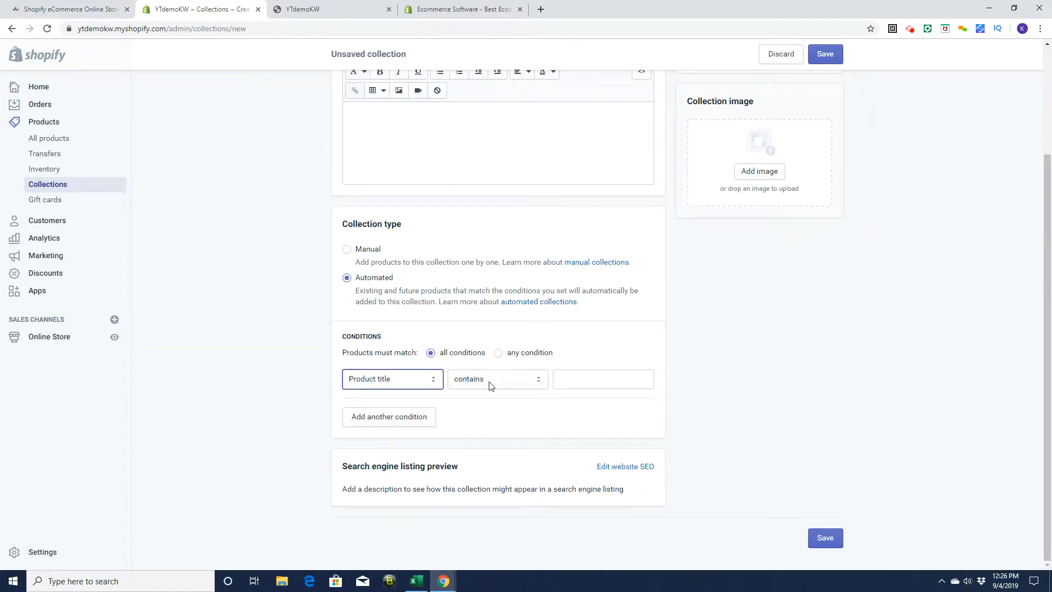
Review the product titles in the storefront catalog for wording to use in the collection's condition
click(307, 9)
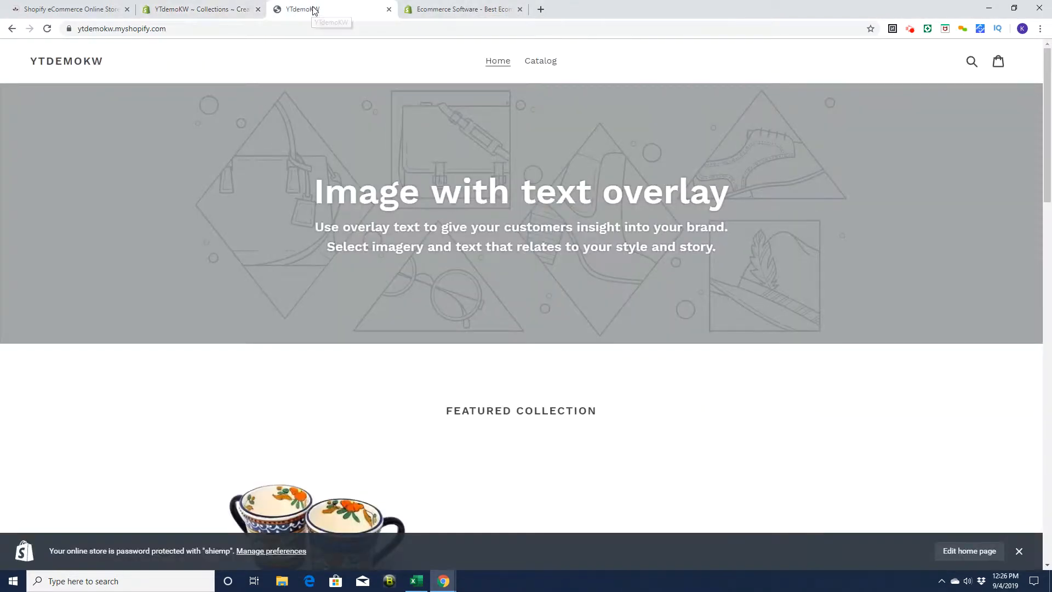
click(541, 60)
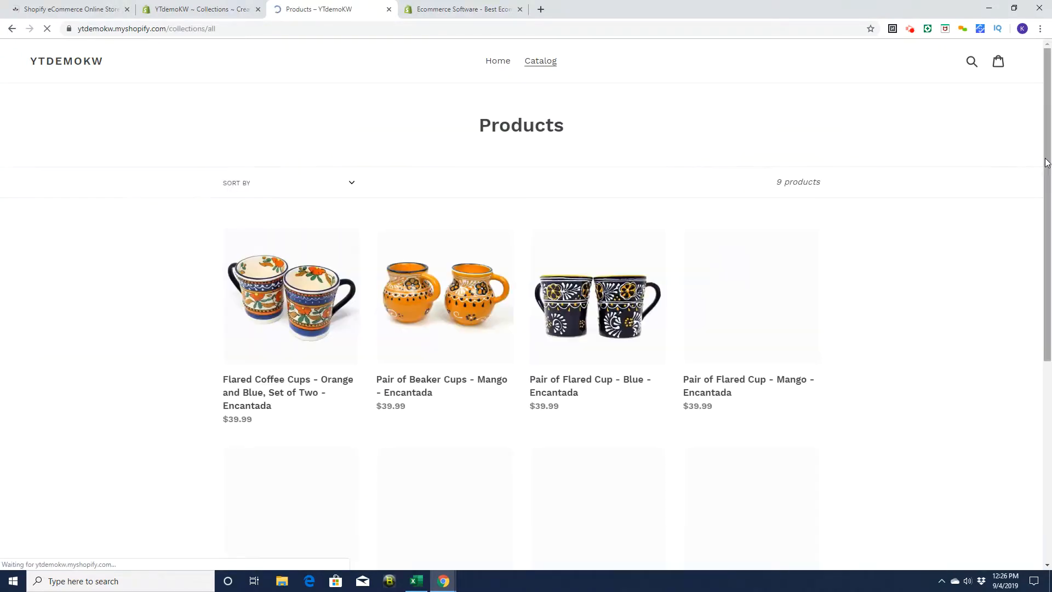
scroll(1051, 158, down, 3)
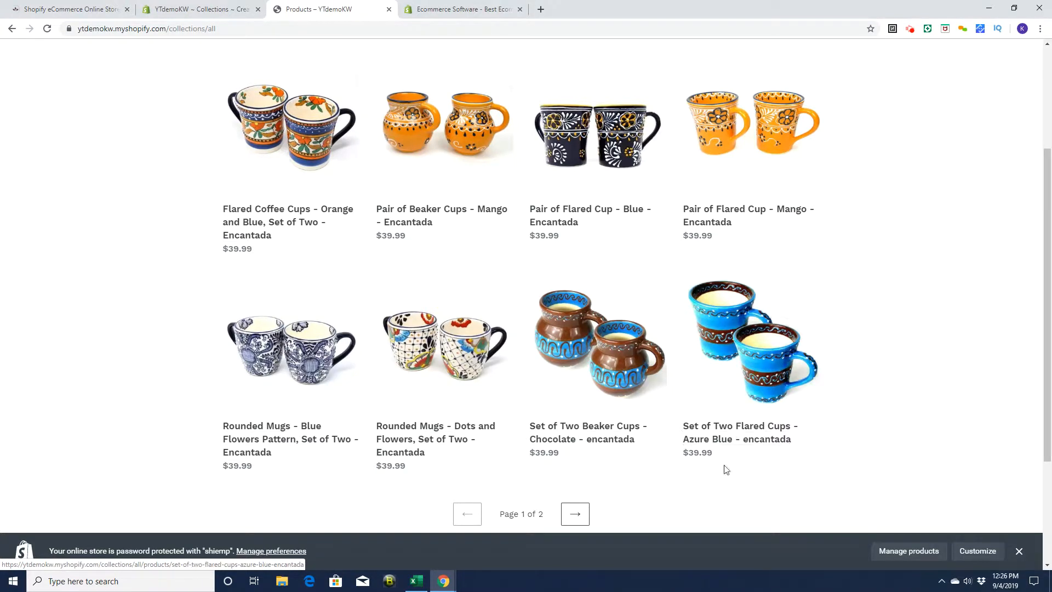
scroll(1040, 364, up, 3)
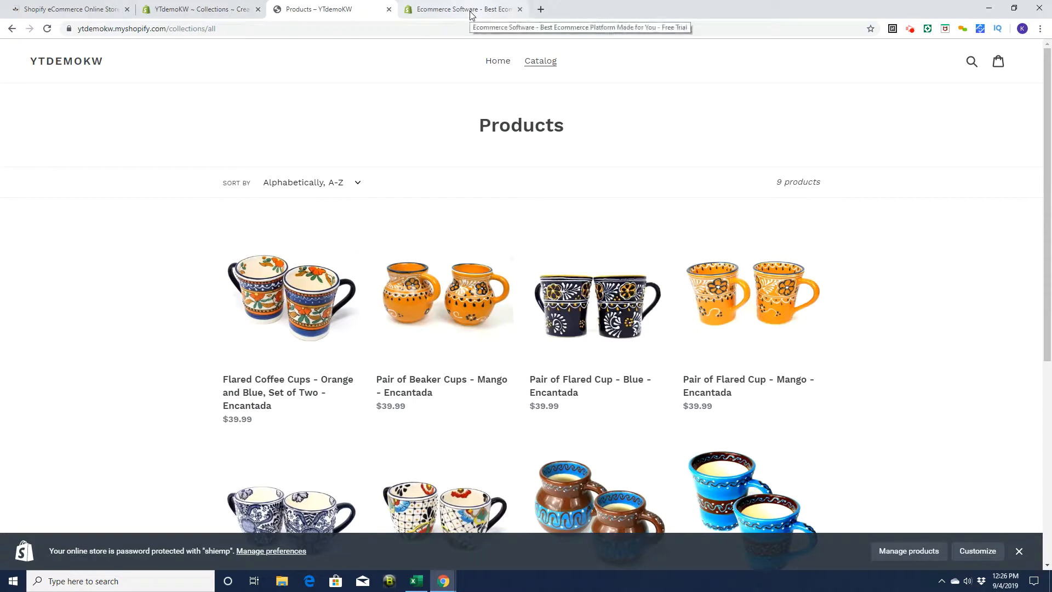
Set the new collection's Product title condition to contain "mugs"
click(192, 10)
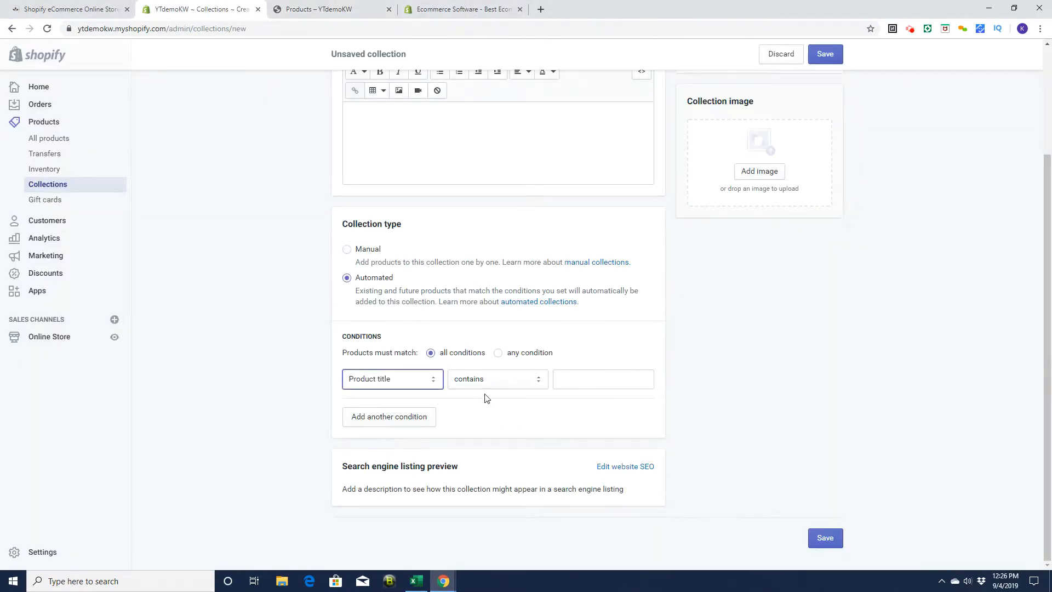
click(602, 381)
text(m)
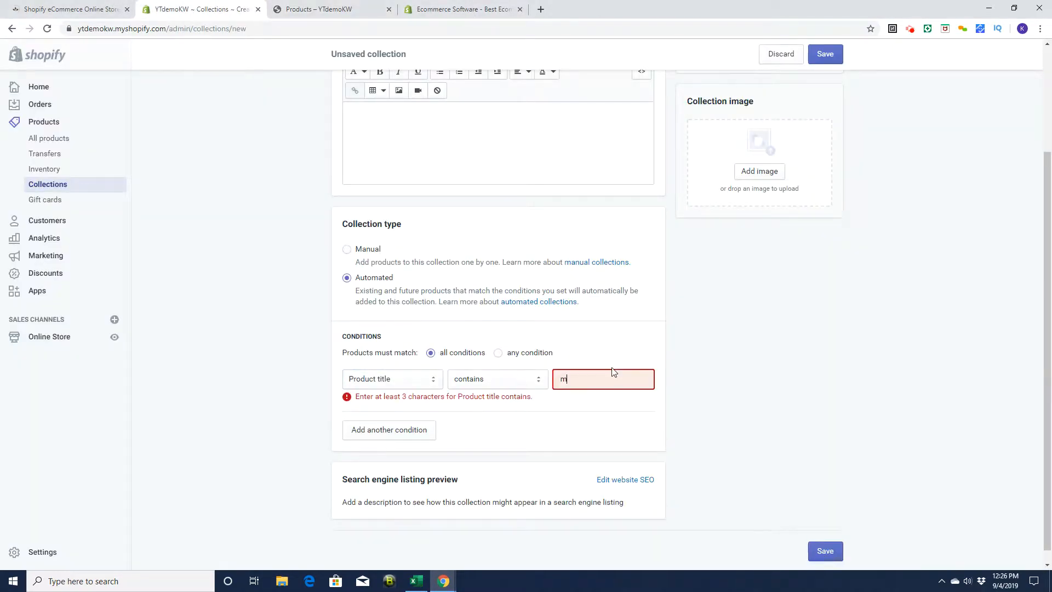
text(ugs)
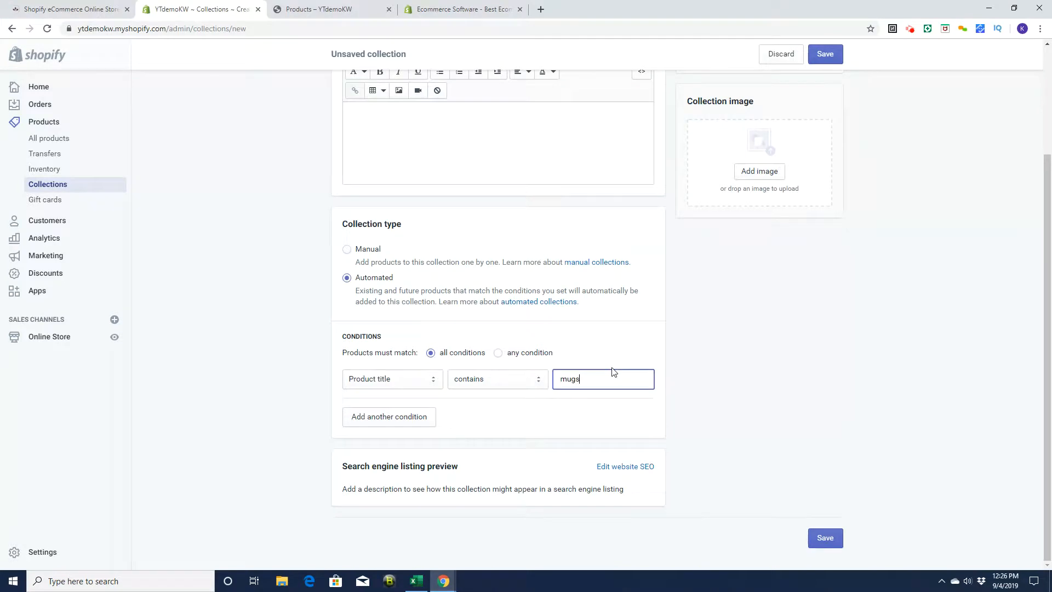
Let products match any condition and add a second condition: Product title contains "cup"
click(499, 353)
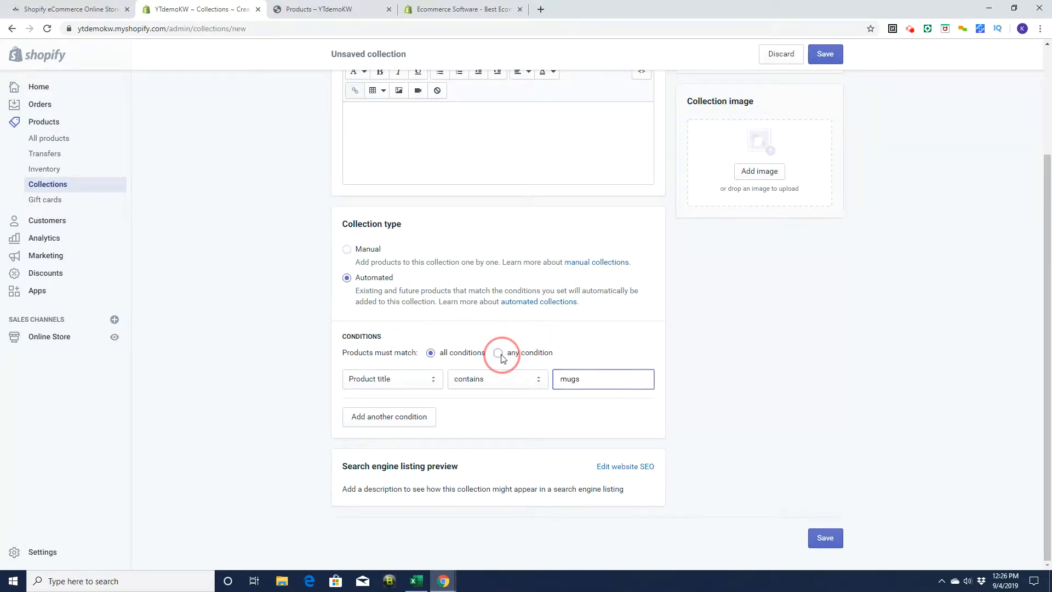
click(364, 421)
click(558, 418)
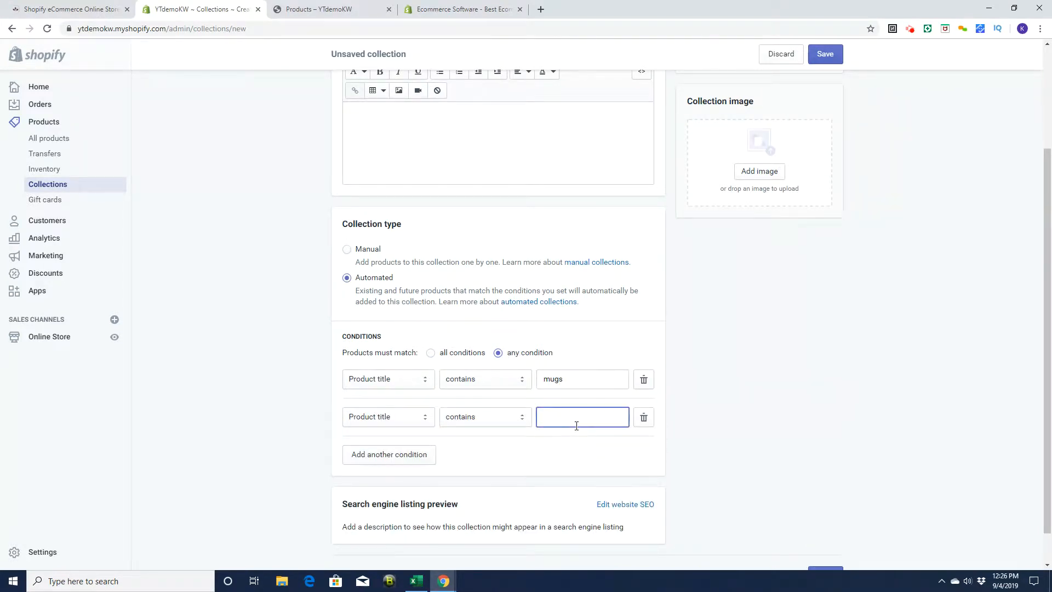
text(cupd)
Save the Mugs collection and review the products listed in it
click(381, 381)
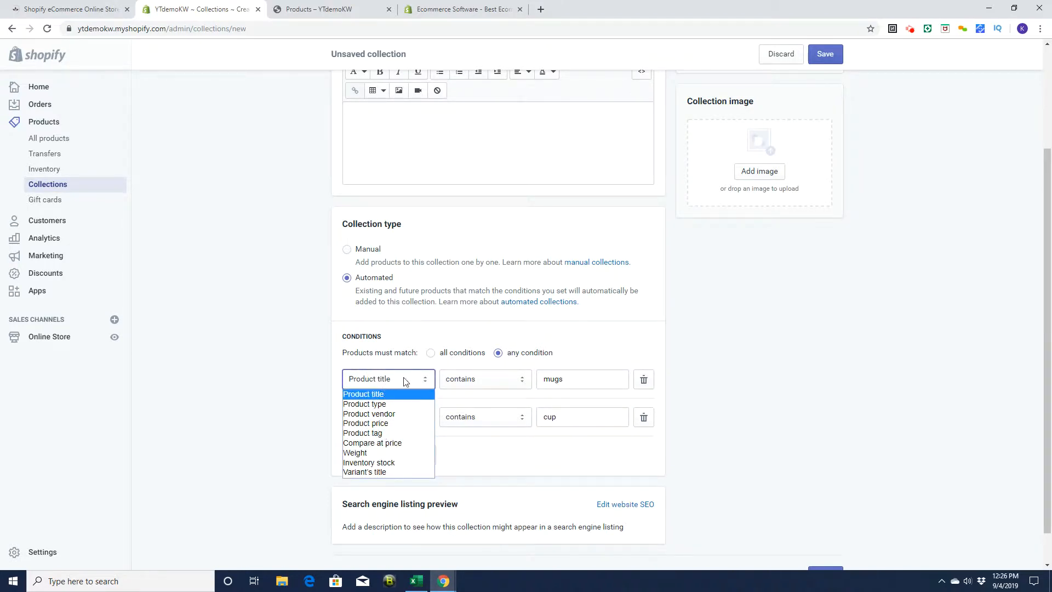
click(397, 384)
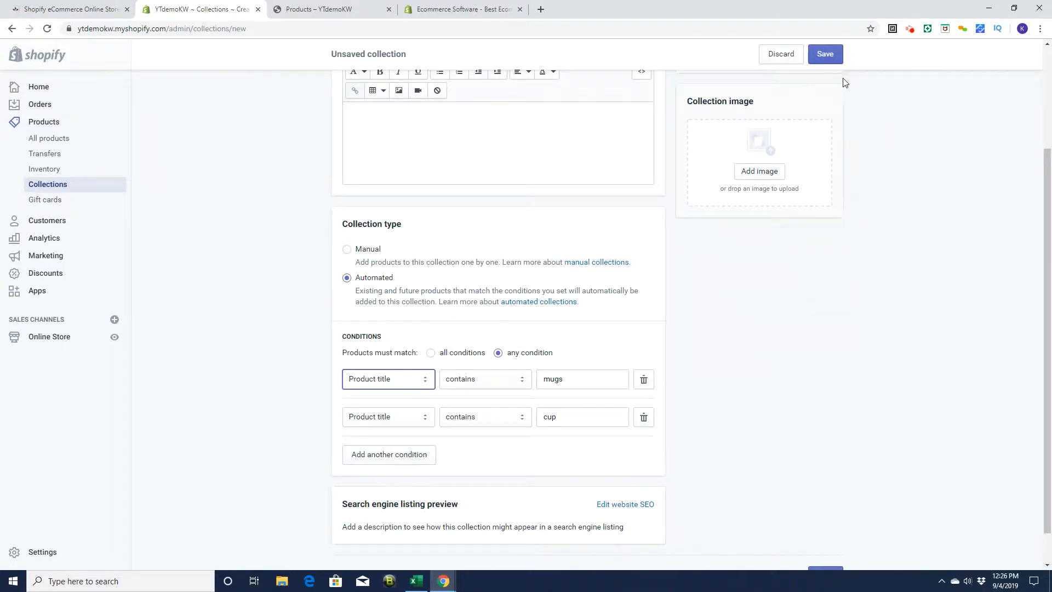
click(825, 54)
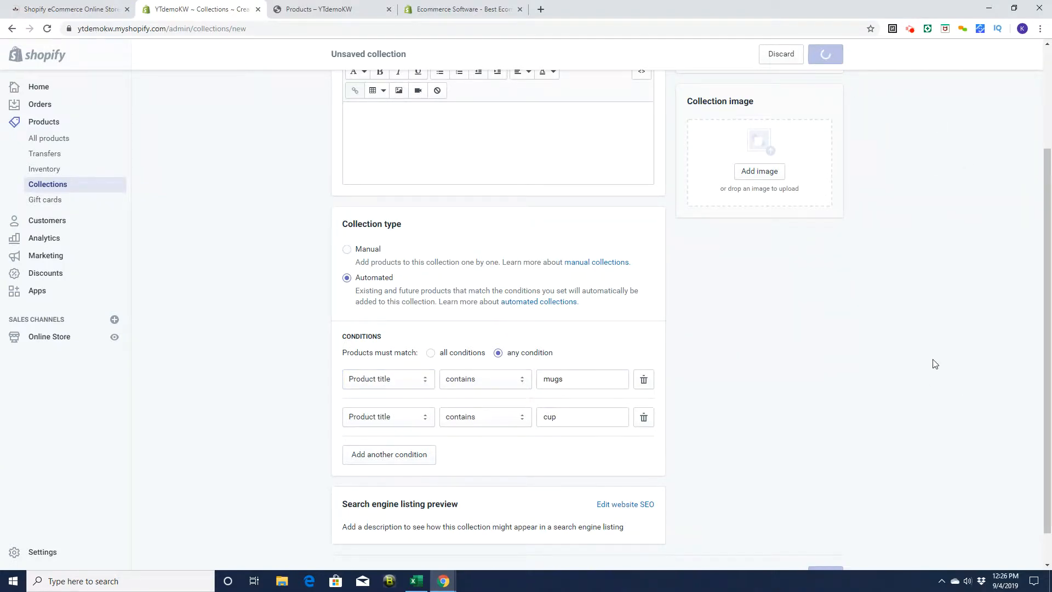
drag(1045, 173, 1050, 439)
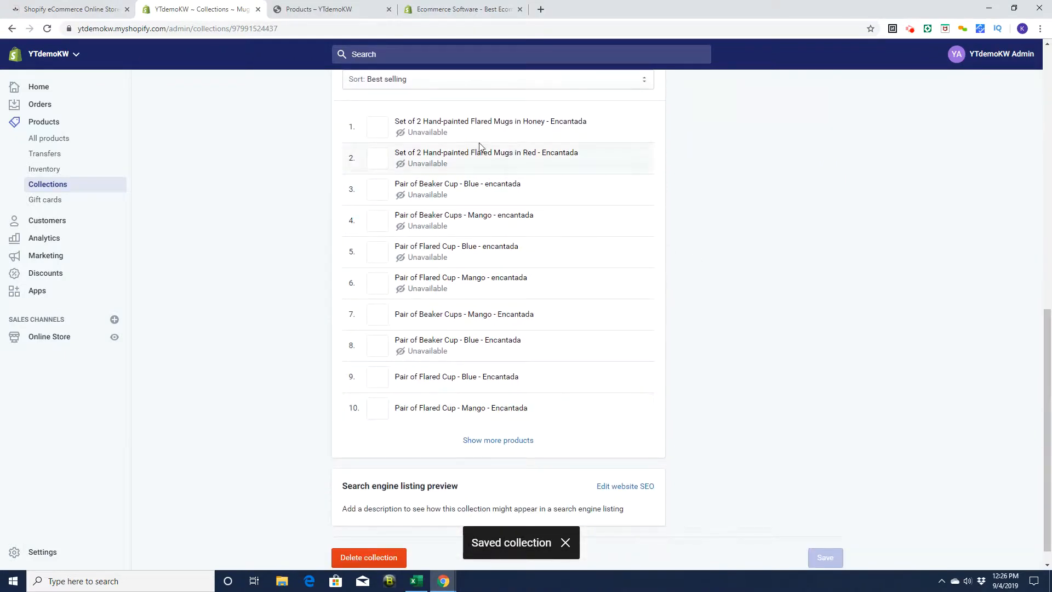
scroll(1043, 388, up, 3)
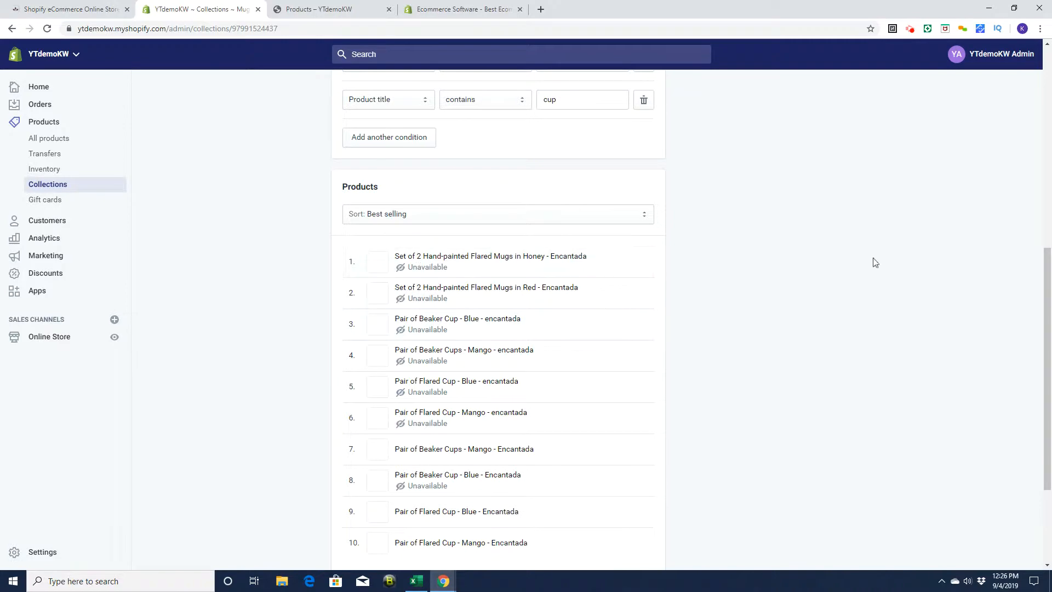
drag(1045, 316, 1044, 109)
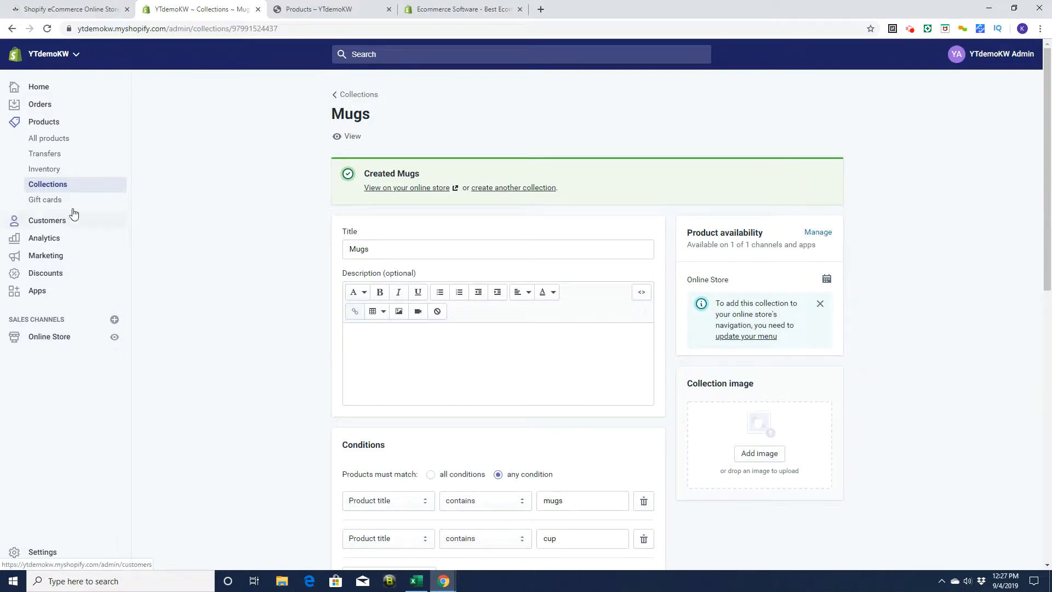
Look over the storefront's home page and its navigation links
click(331, 10)
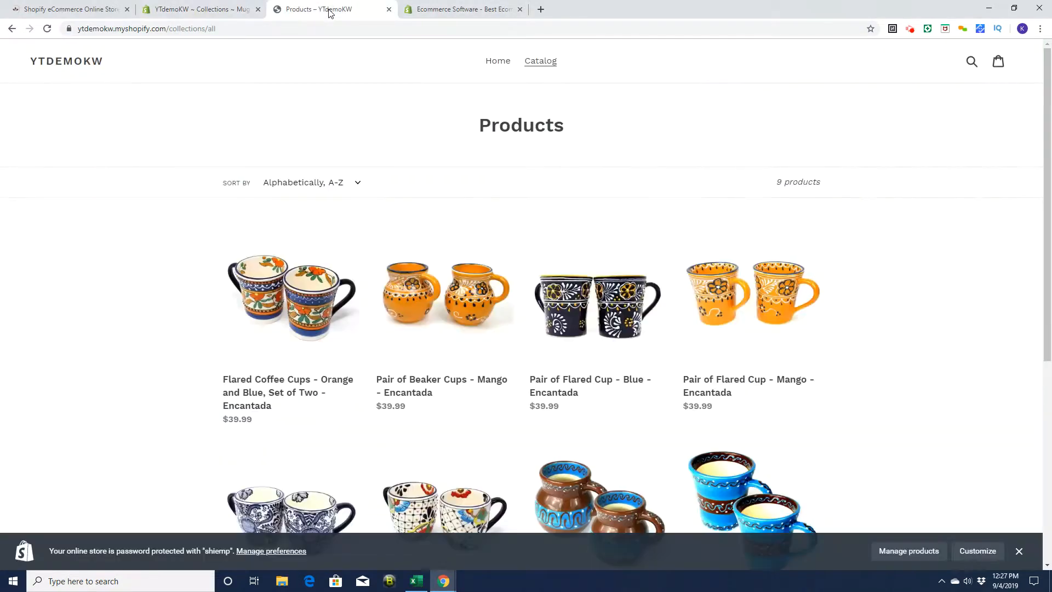
click(53, 62)
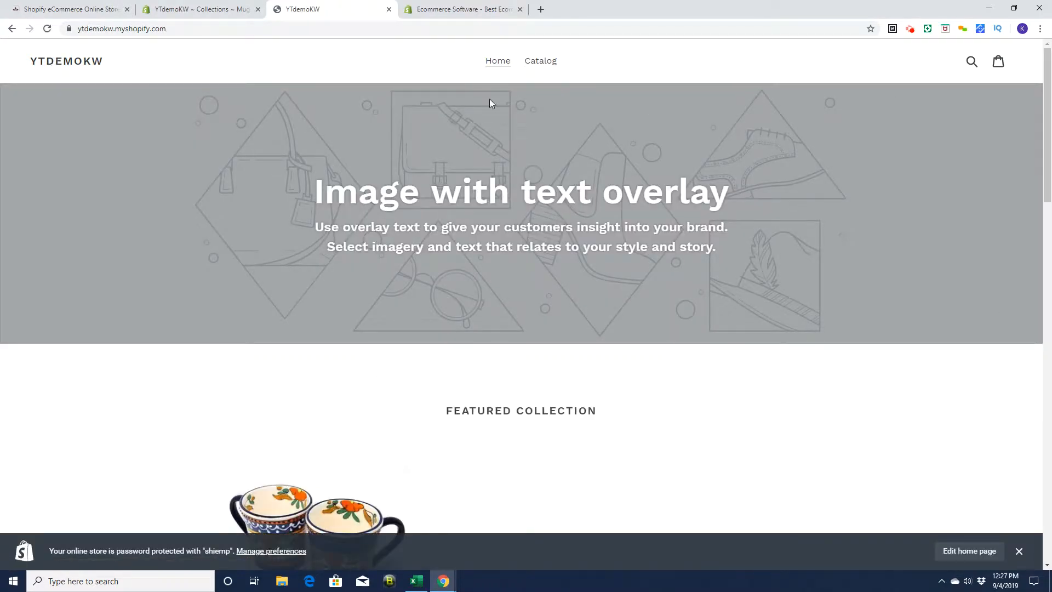
drag(1047, 146, 1034, 109)
Open the online store's Main menu from the store admin's navigation settings
click(174, 11)
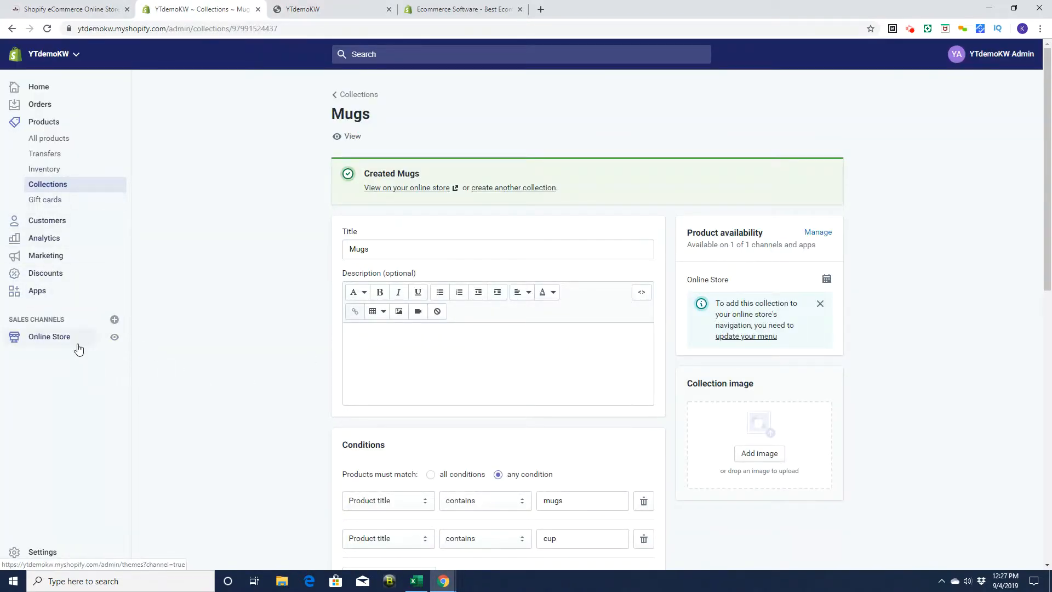
click(42, 340)
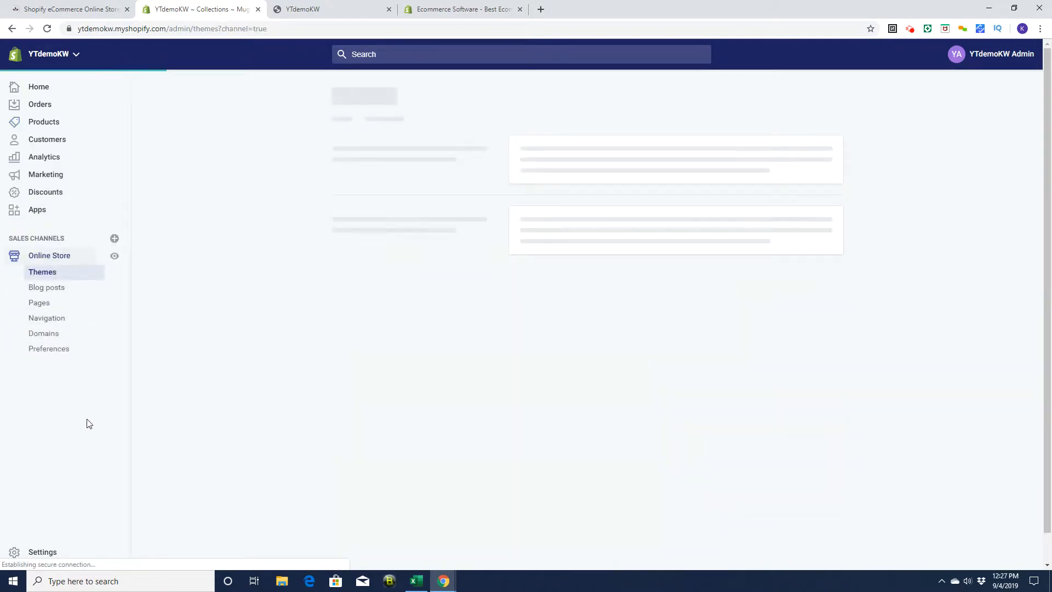
click(50, 320)
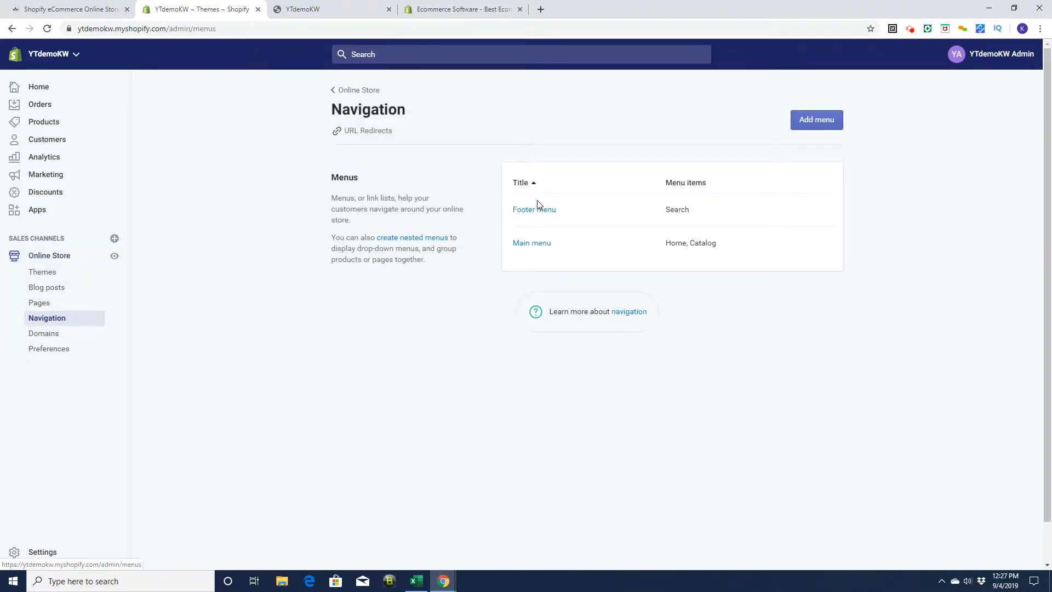
click(527, 245)
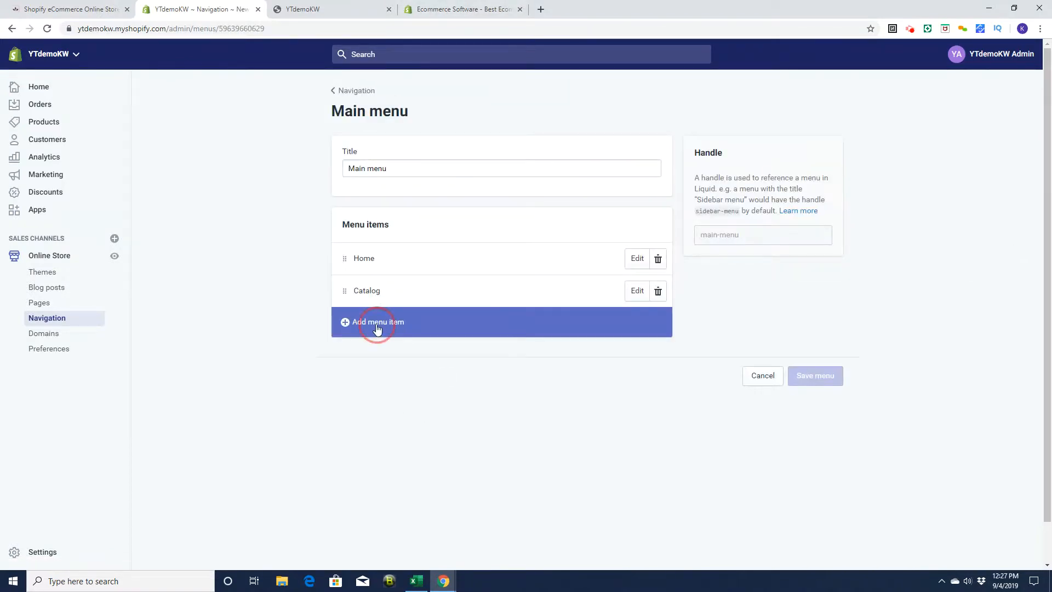
Add a menu item named "Mugs" linked to the Mugs collection, and save the Main menu
click(376, 329)
click(373, 305)
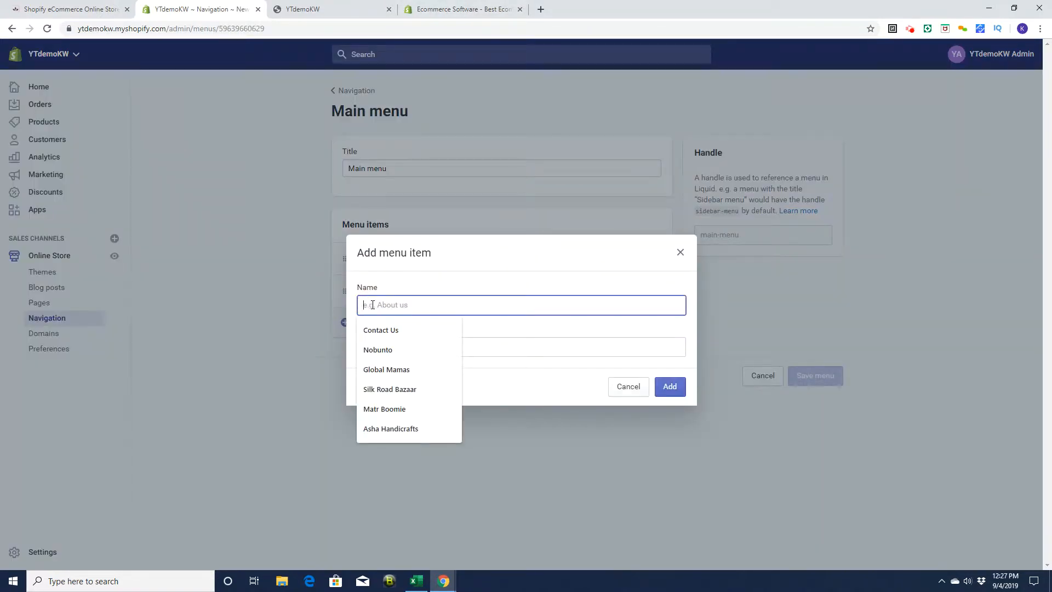
text(Mugs)
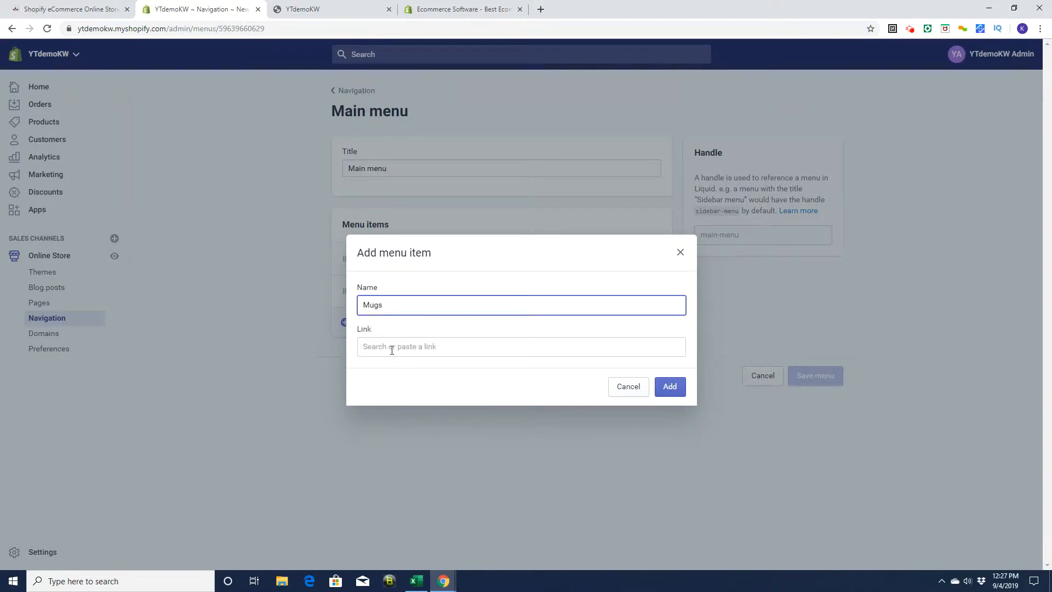
click(392, 350)
click(396, 219)
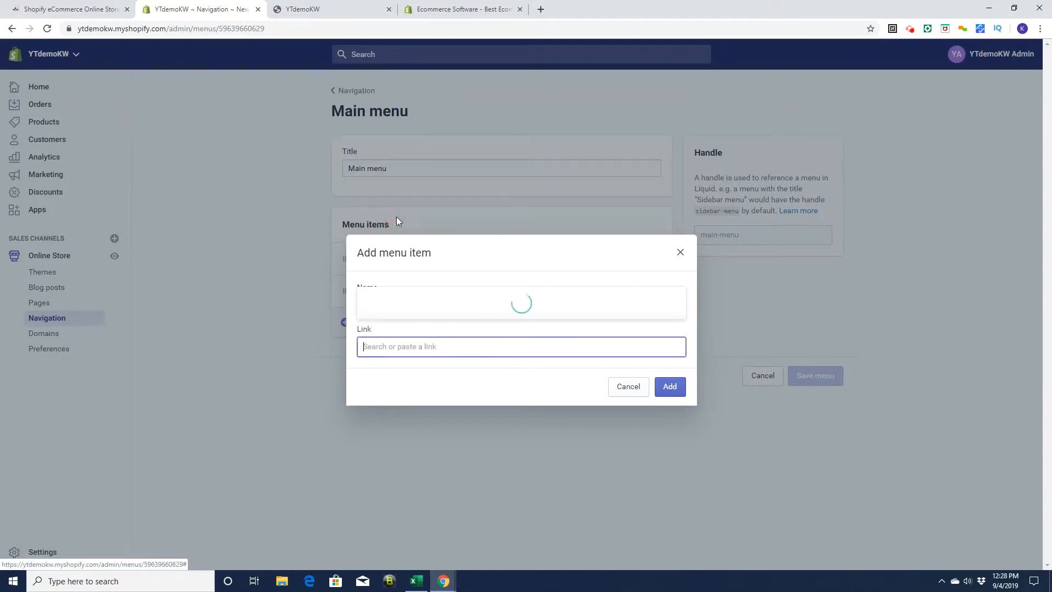
click(410, 306)
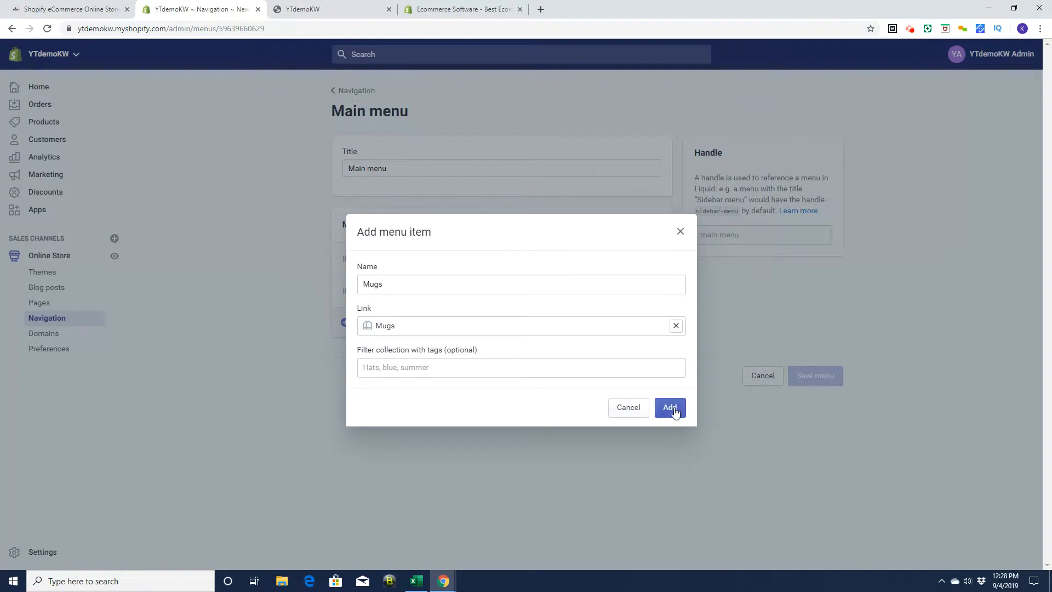
click(671, 408)
click(817, 409)
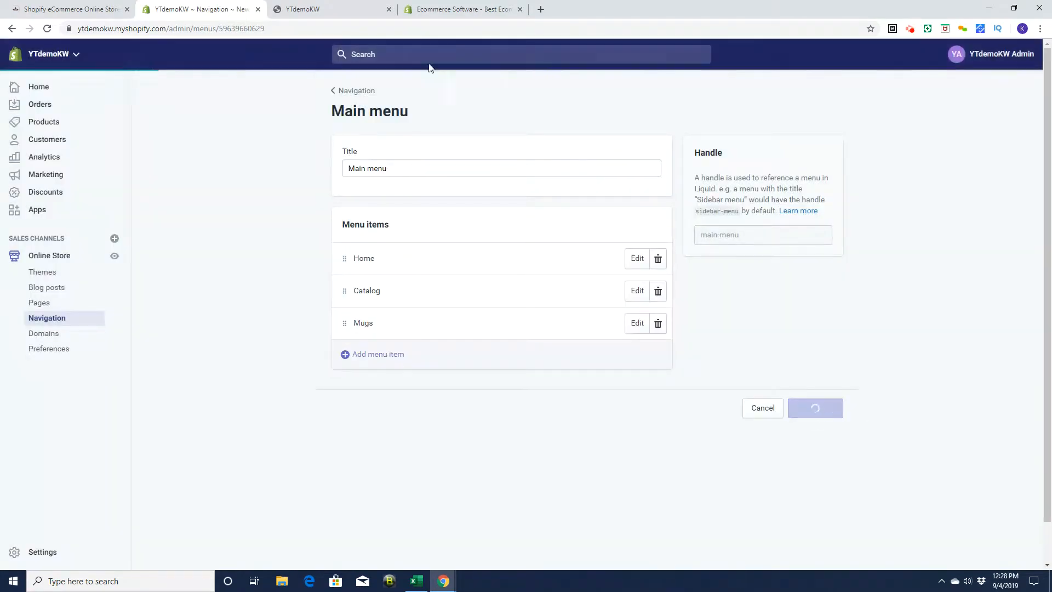
Check the updated navigation on the storefront and view the collections list in the store admin
click(317, 9)
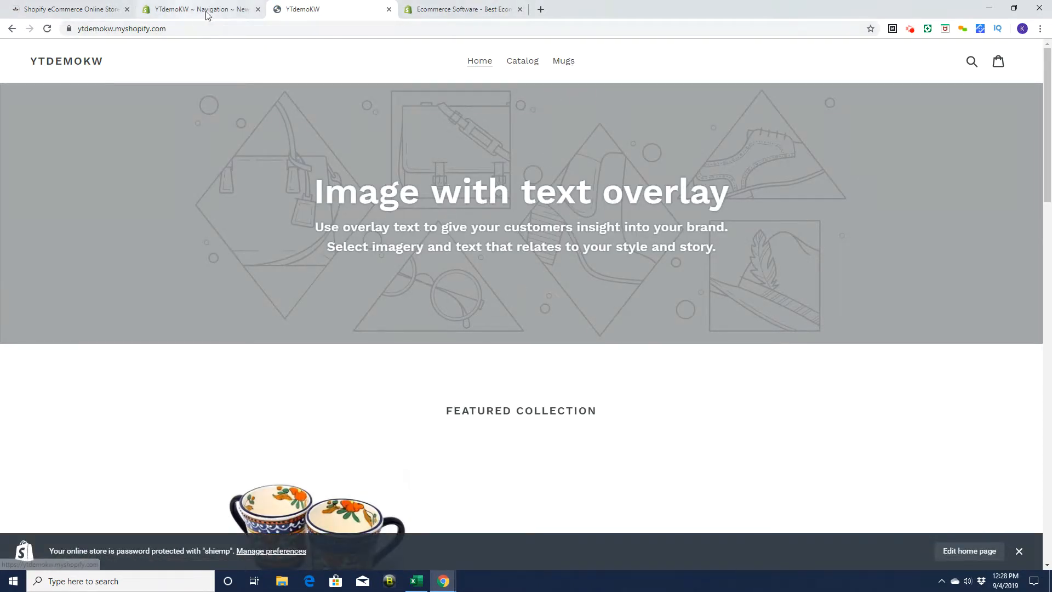
click(187, 10)
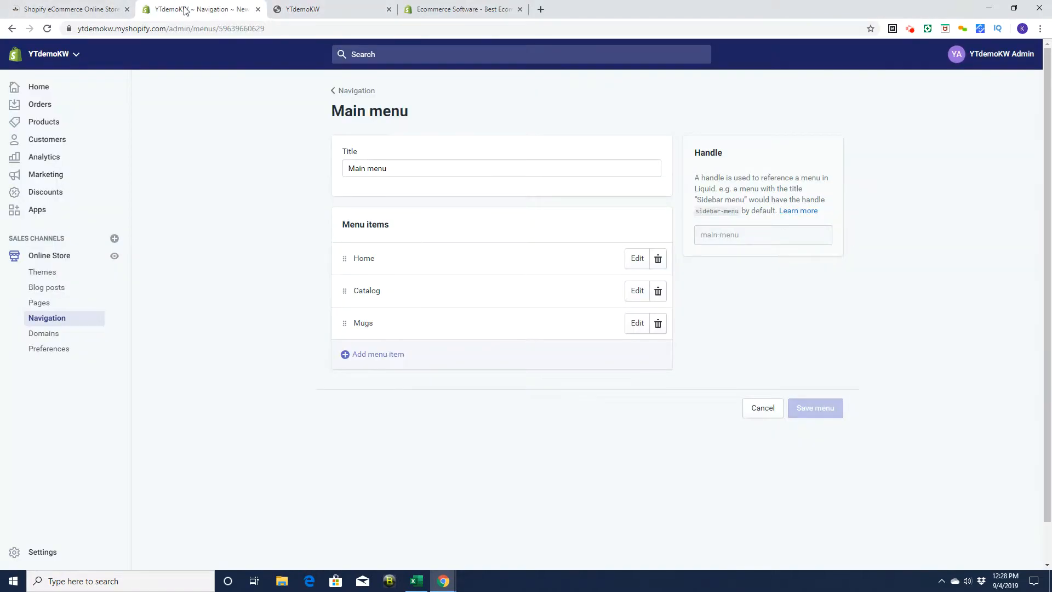
click(40, 123)
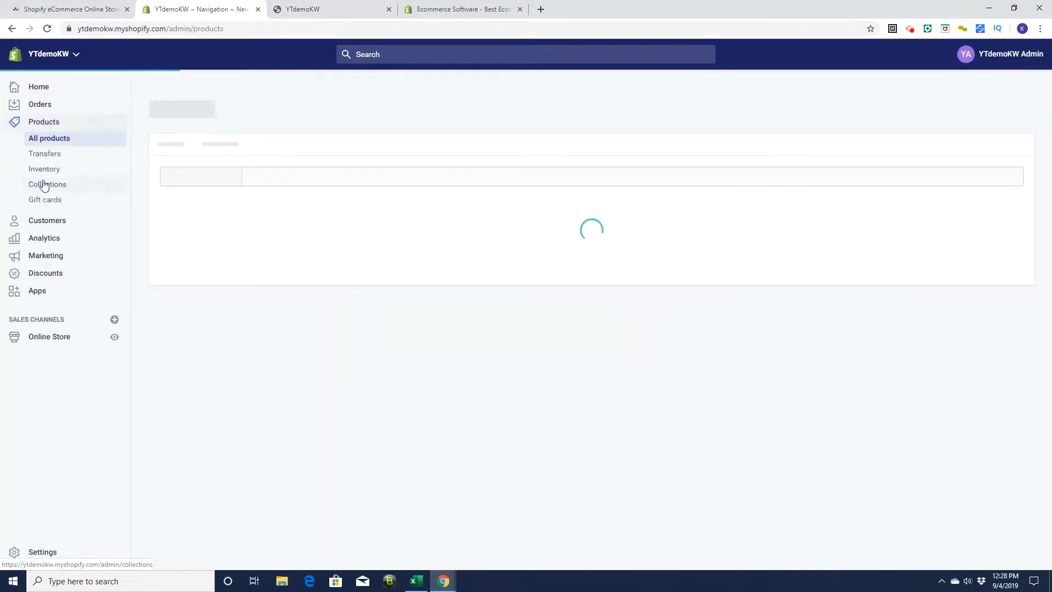
click(42, 186)
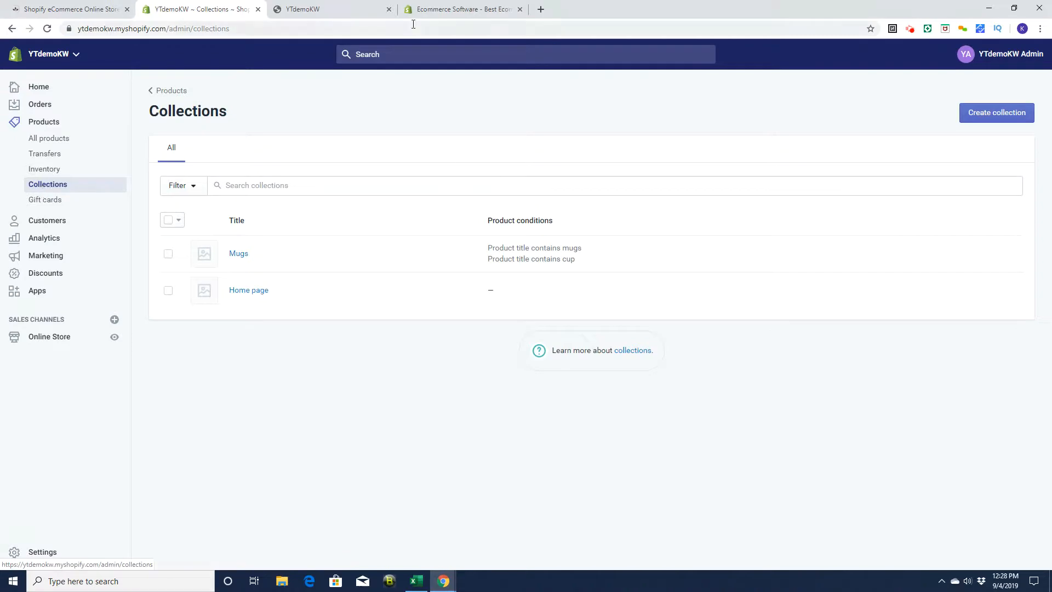
Open the Mugs page from the storefront's navigation and review the products shown there
click(327, 11)
click(566, 65)
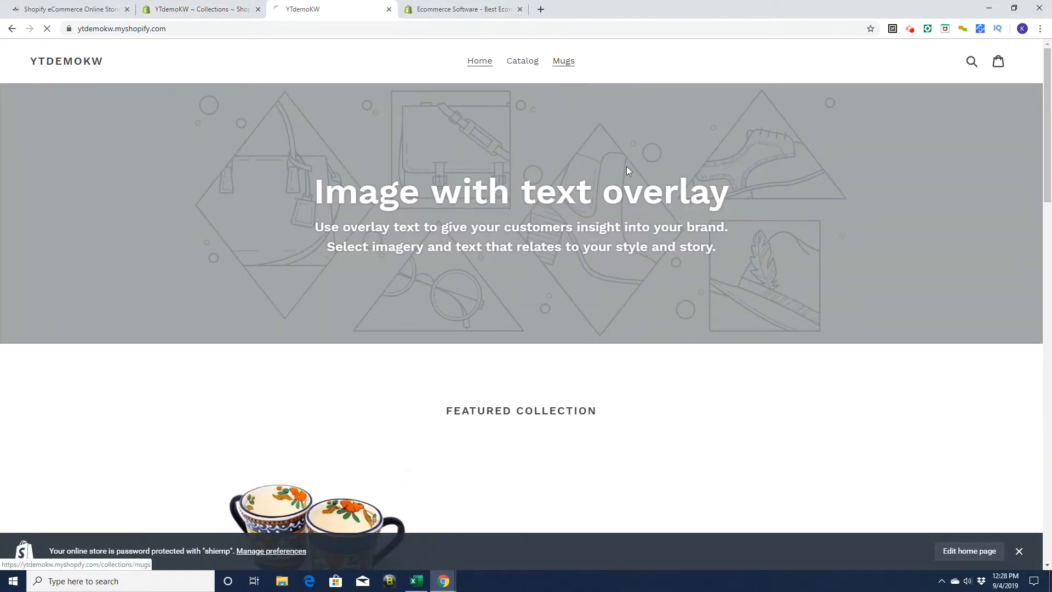
drag(1046, 159, 1050, 218)
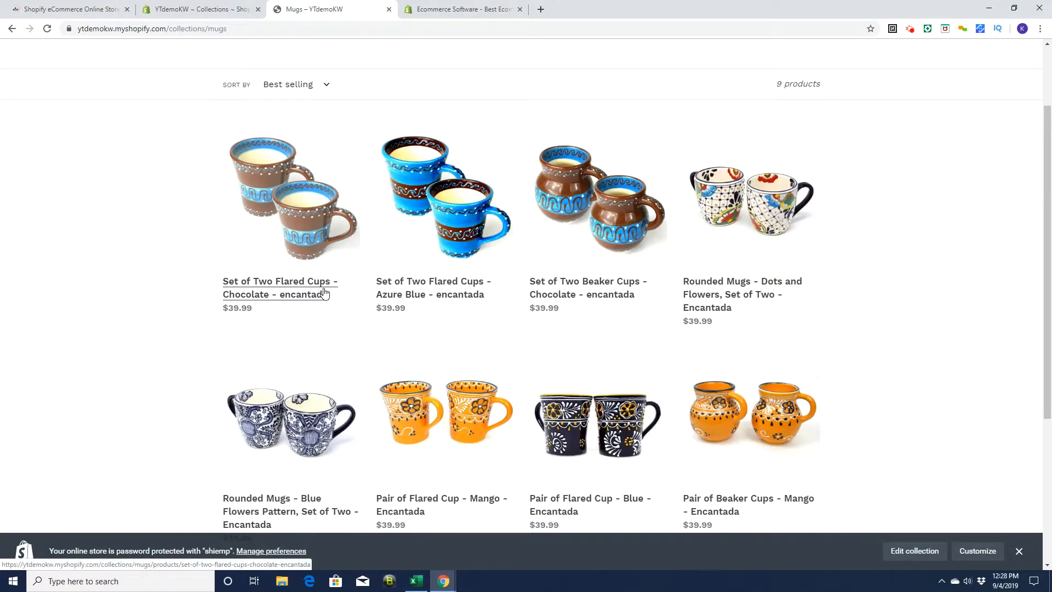
drag(1050, 237, 1050, 323)
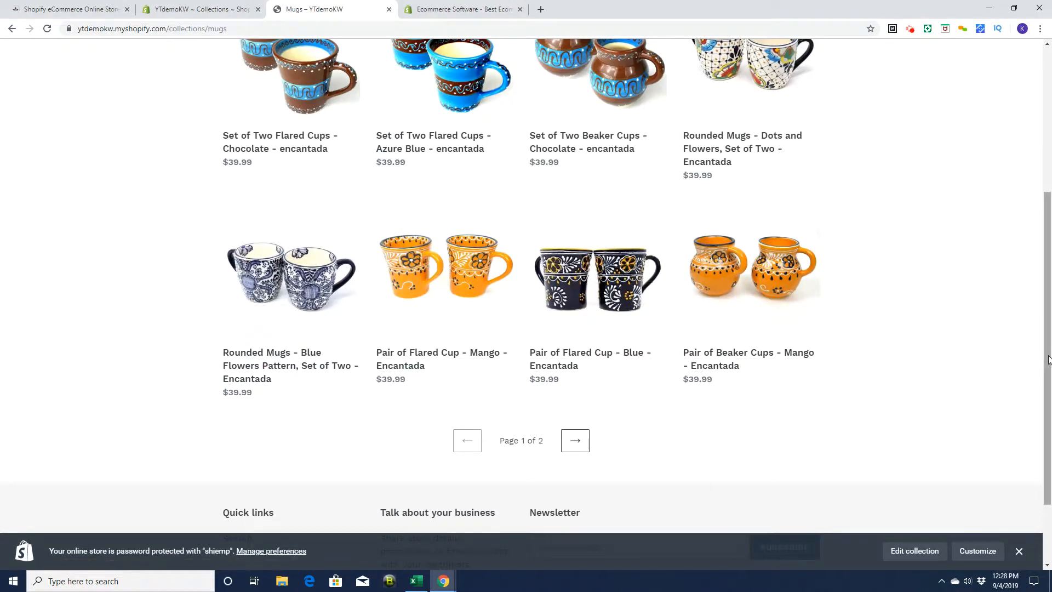
scroll(1049, 359, up, 5)
Start another new collection in the store admin and title it "Cups"
click(454, 10)
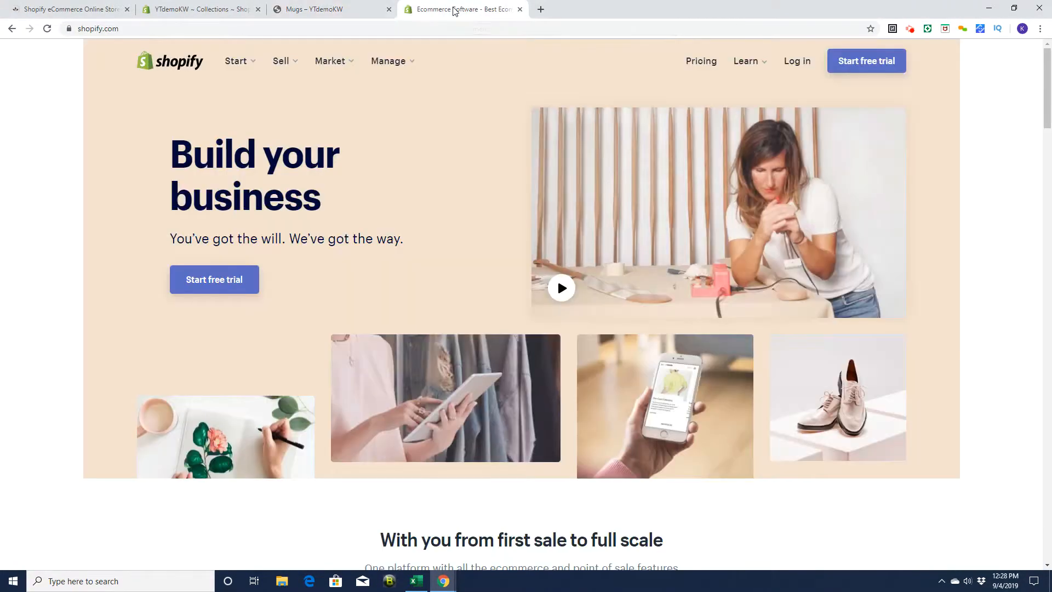
click(337, 10)
click(231, 8)
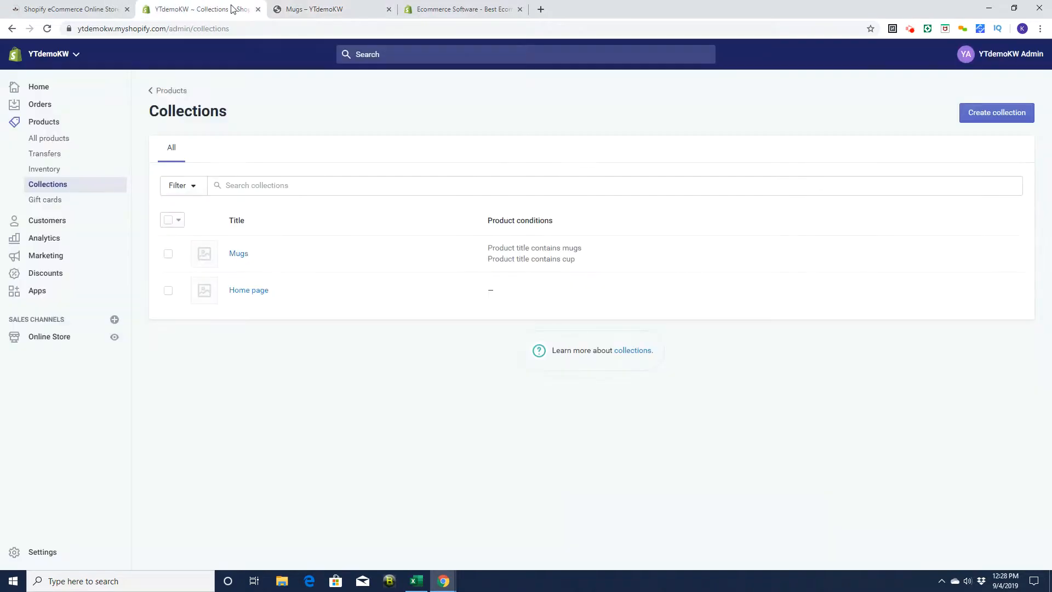
click(986, 114)
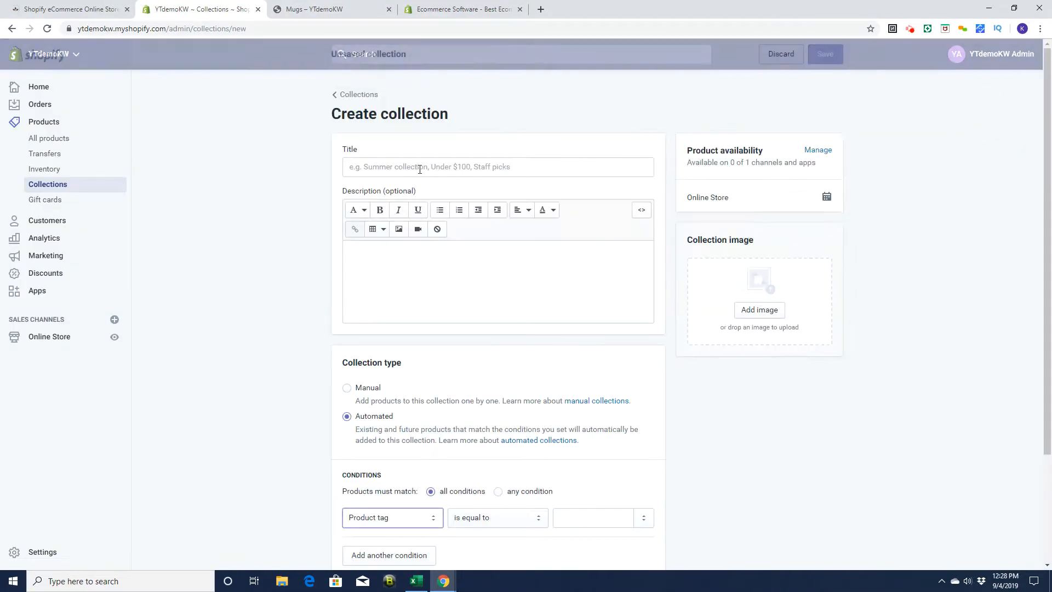
click(387, 165)
text(Cups)
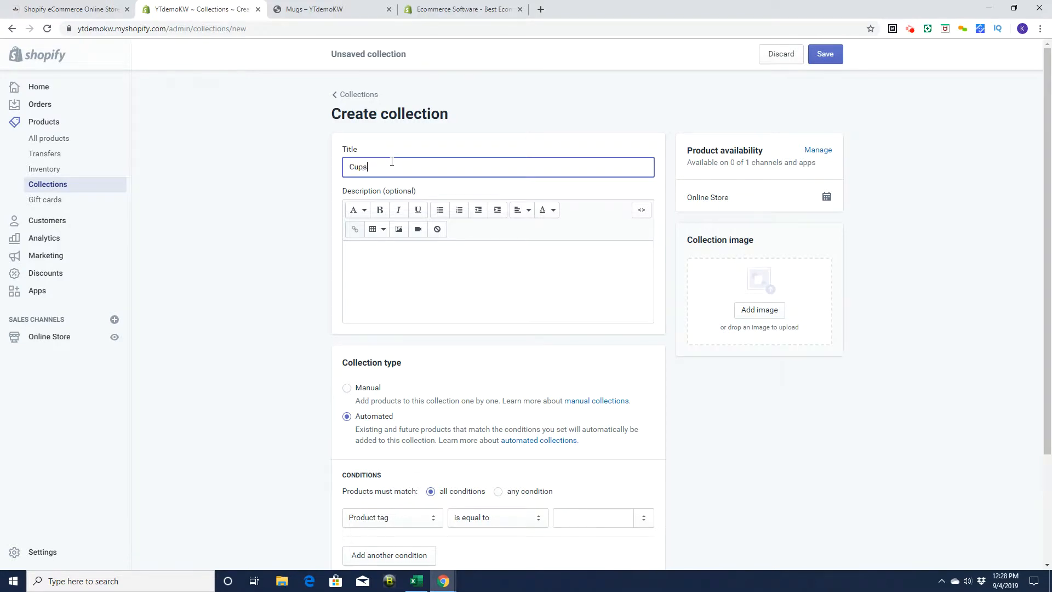
Set the Cups collection's condition to product title contains "cup" and save the collection
click(407, 518)
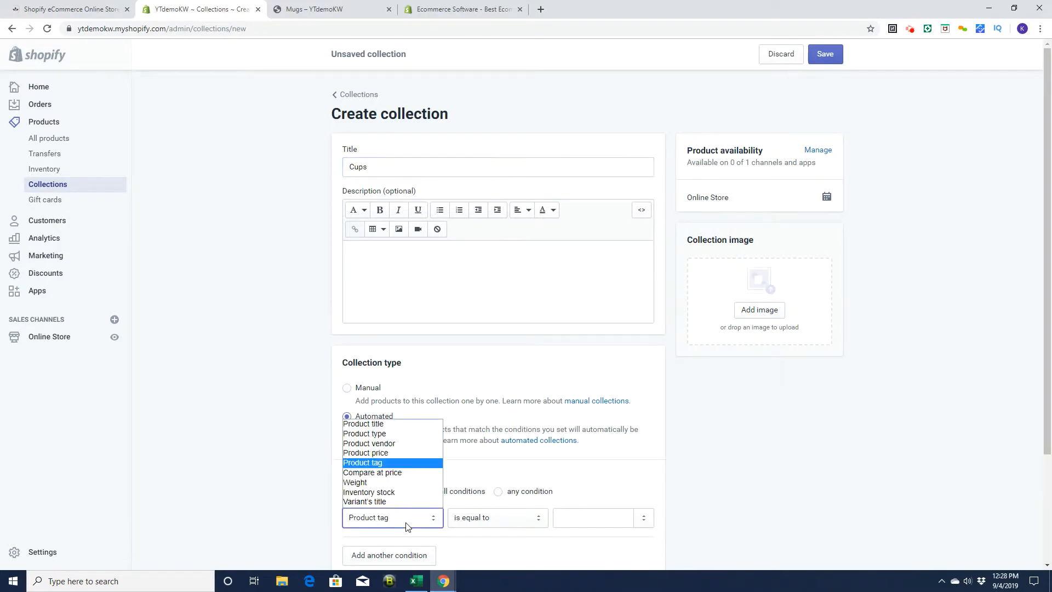
click(381, 420)
click(576, 527)
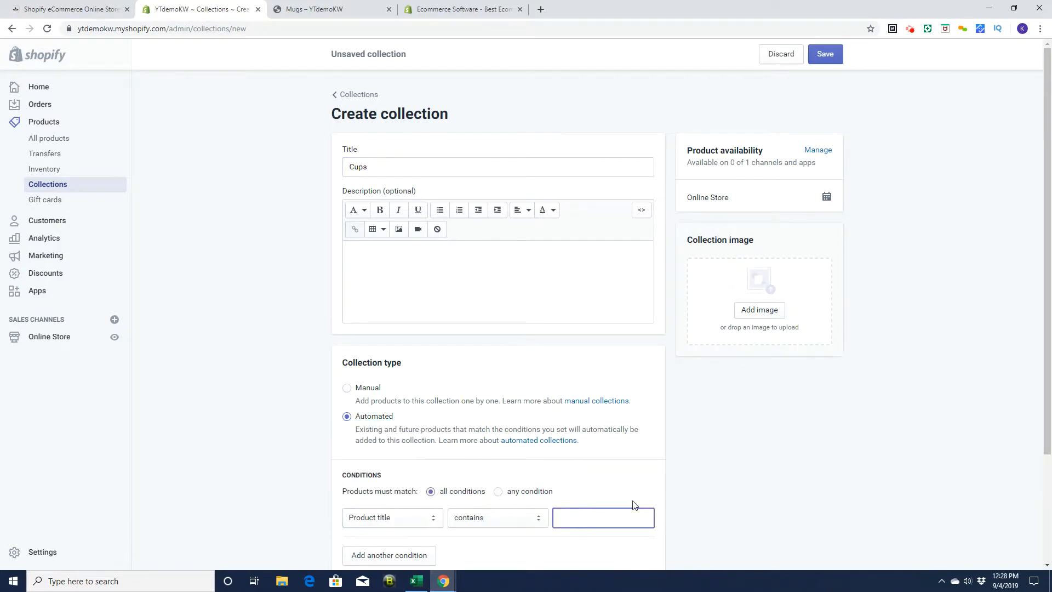
text(cup)
click(825, 54)
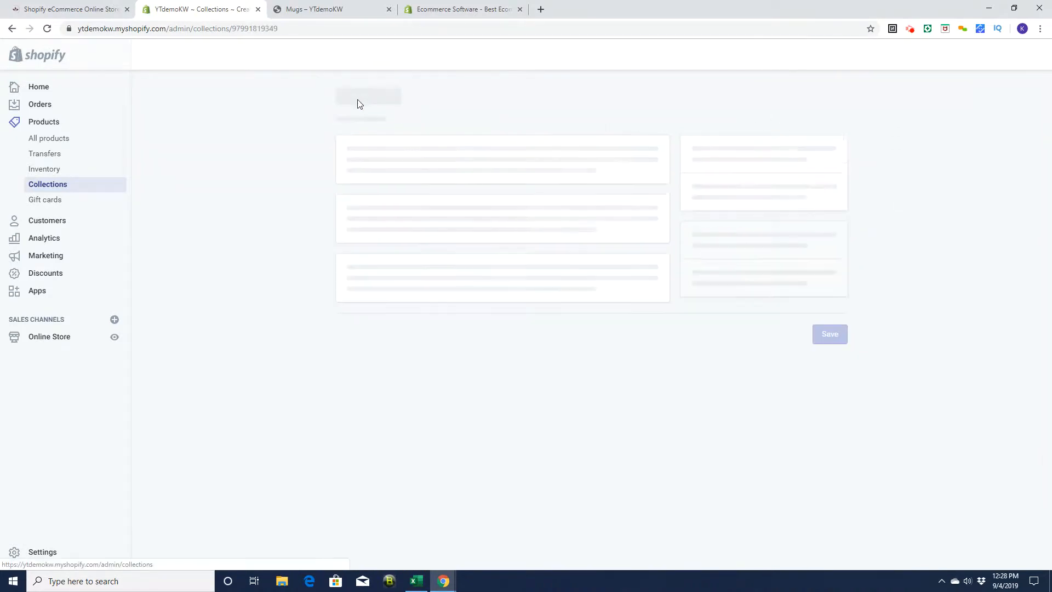
Create and save another automated collection titled "Mugs" with the condition product title contains "mugs"
click(359, 95)
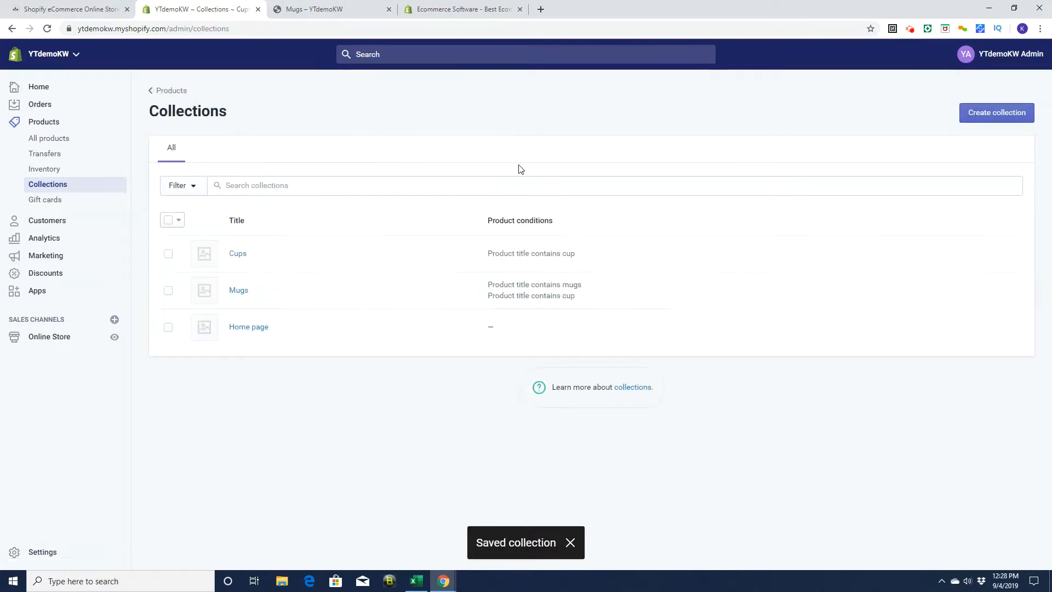
click(1001, 111)
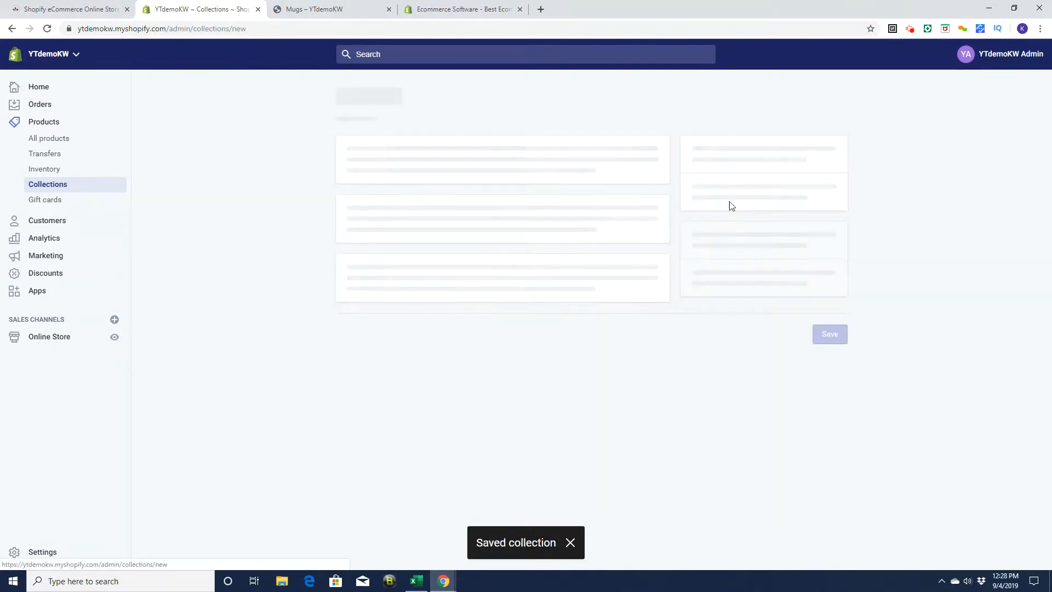
click(395, 168)
text(Mugs)
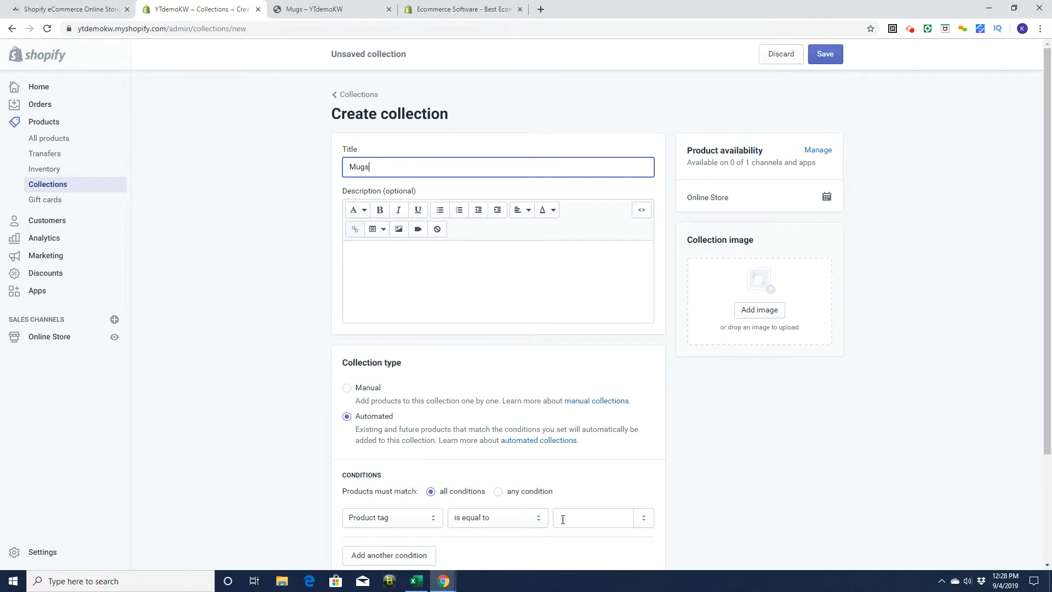
click(404, 518)
click(361, 426)
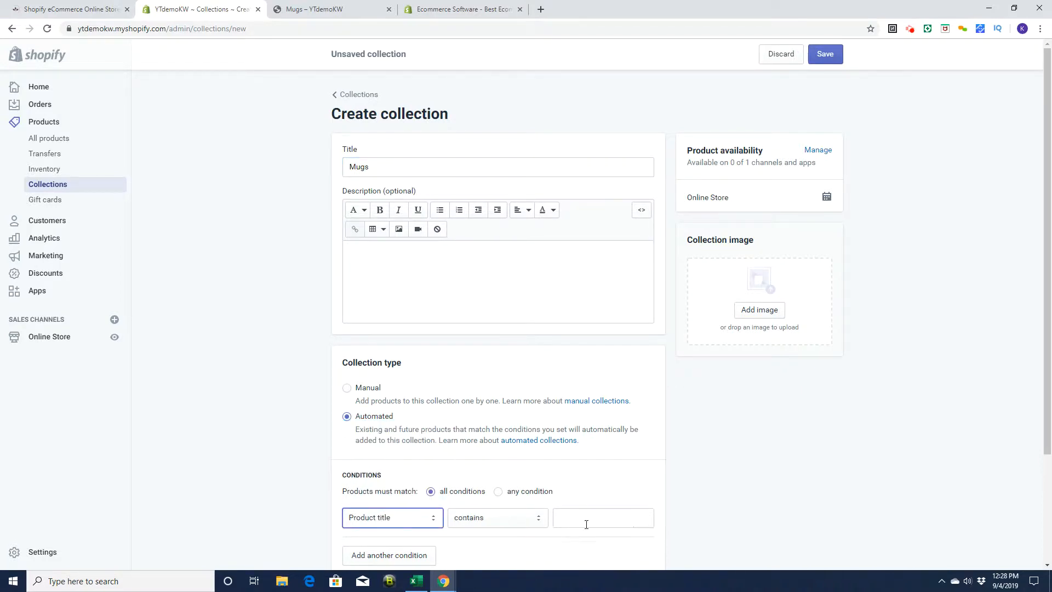
click(618, 510)
text(mugs)
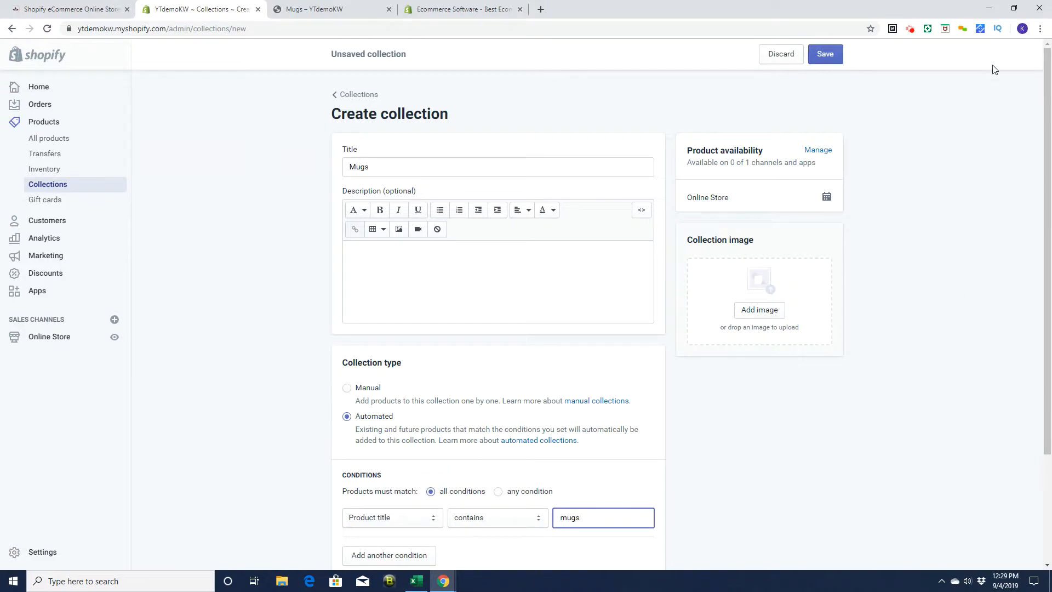
click(837, 57)
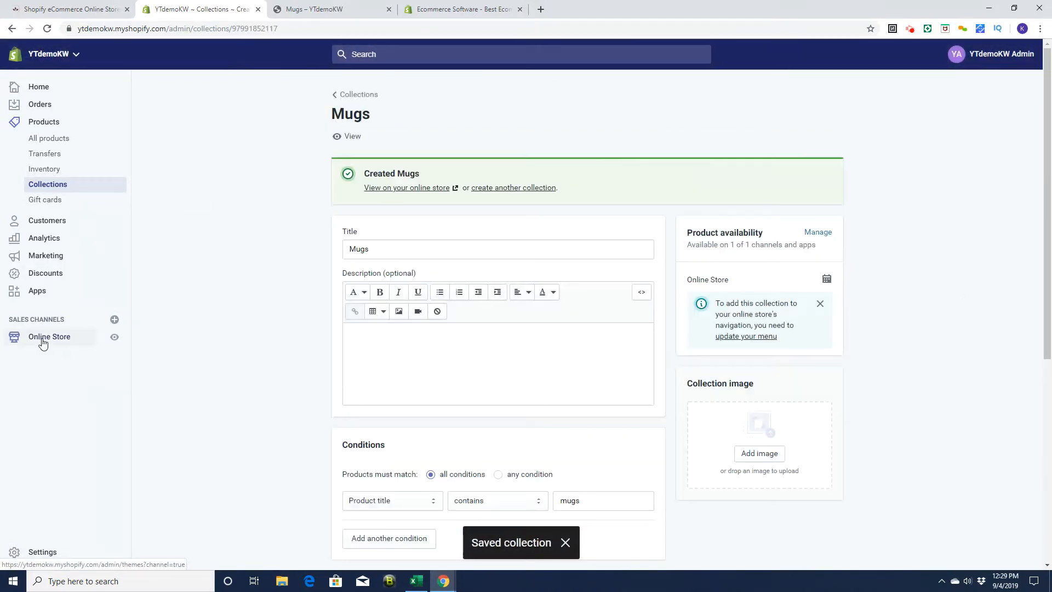
Add a "Mugs" item linked to the second listed Mugs collection in the Main menu and nest it under the existing Mugs item
click(43, 337)
click(43, 323)
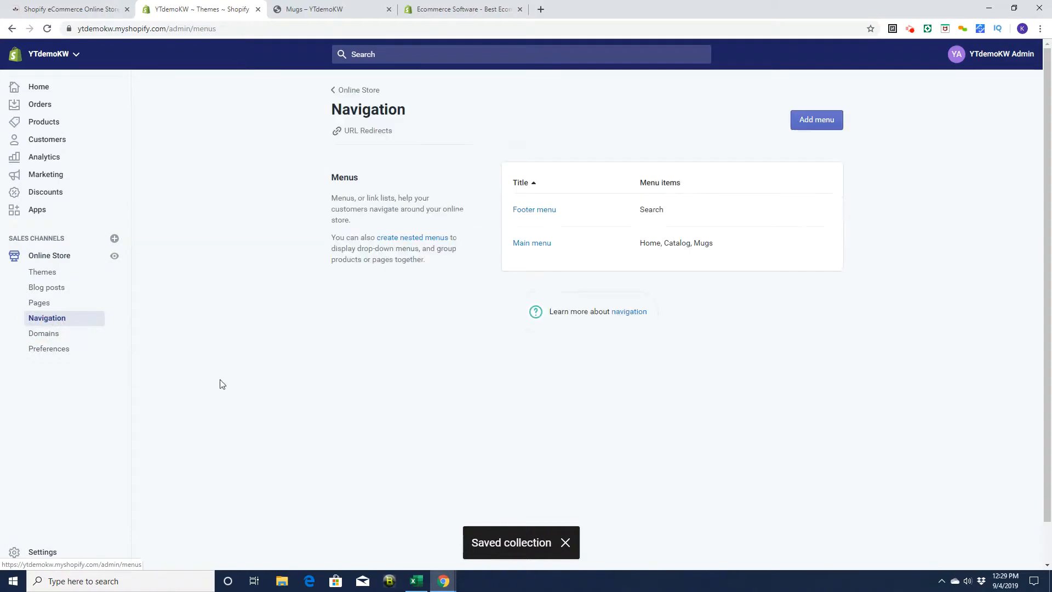
click(529, 243)
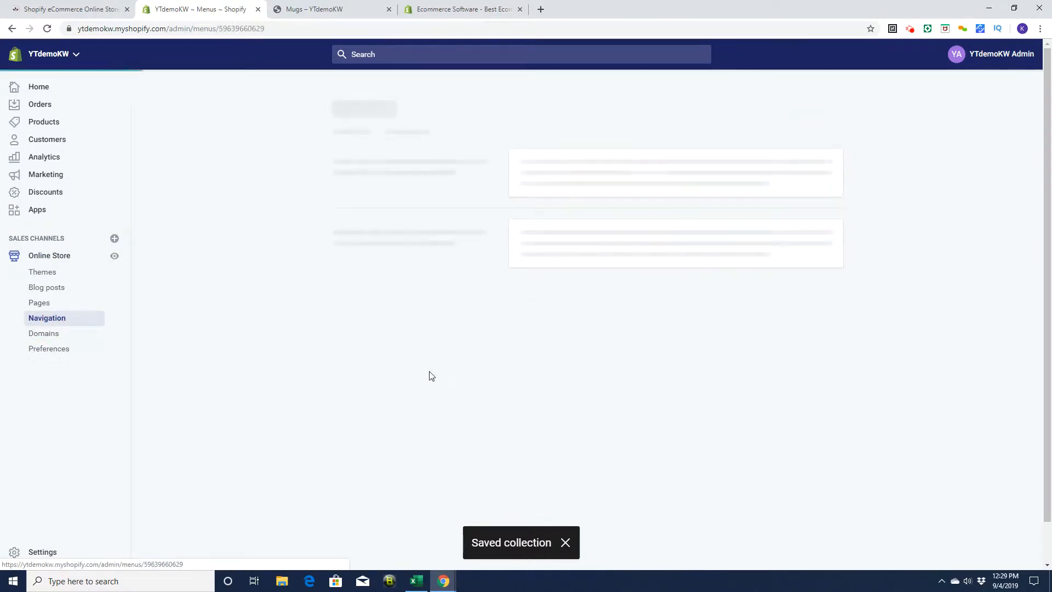
click(375, 358)
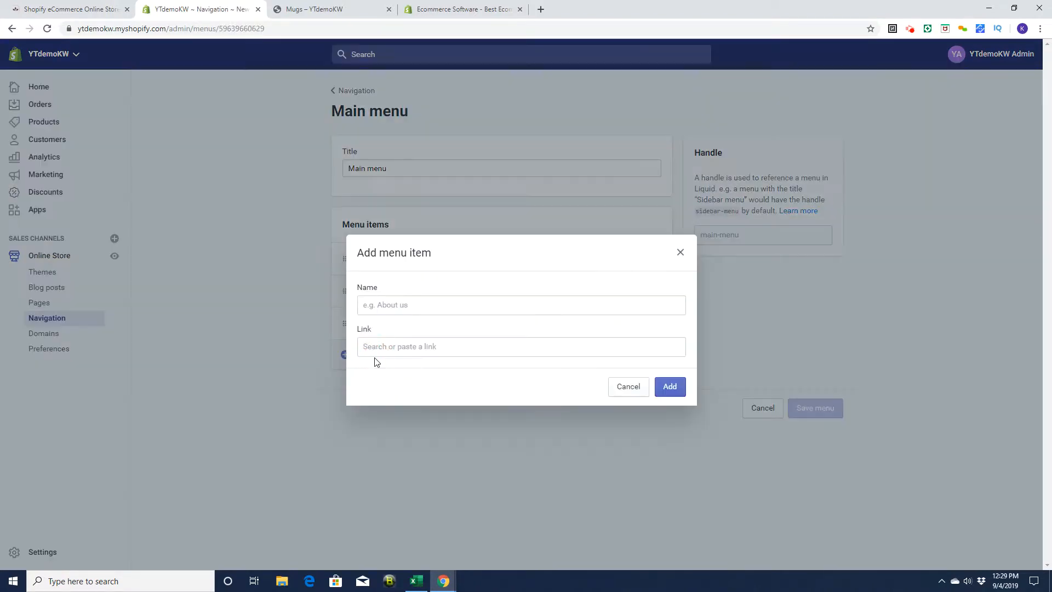
click(372, 304)
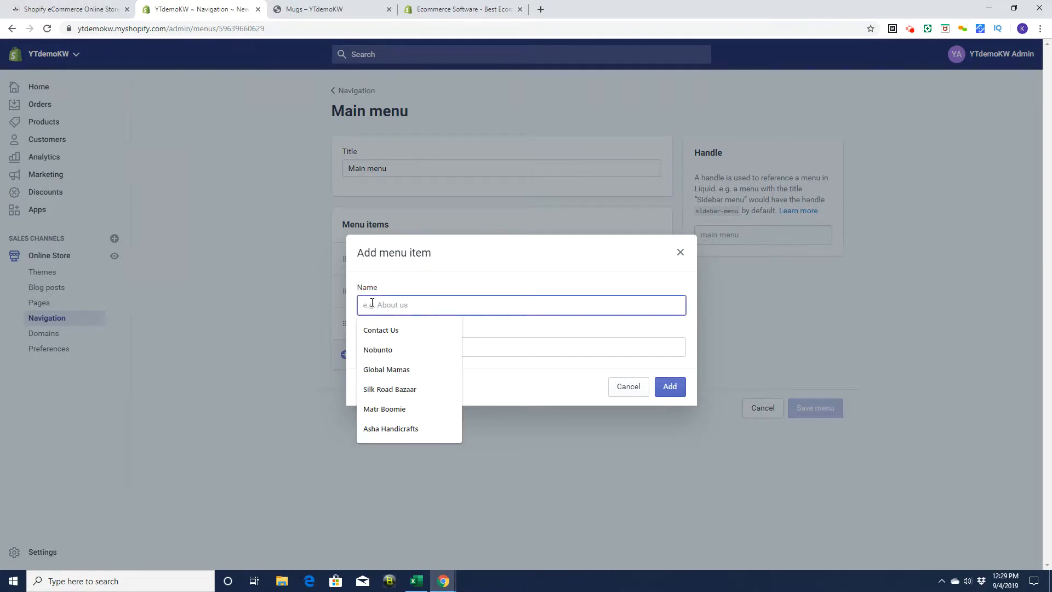
text(mug)
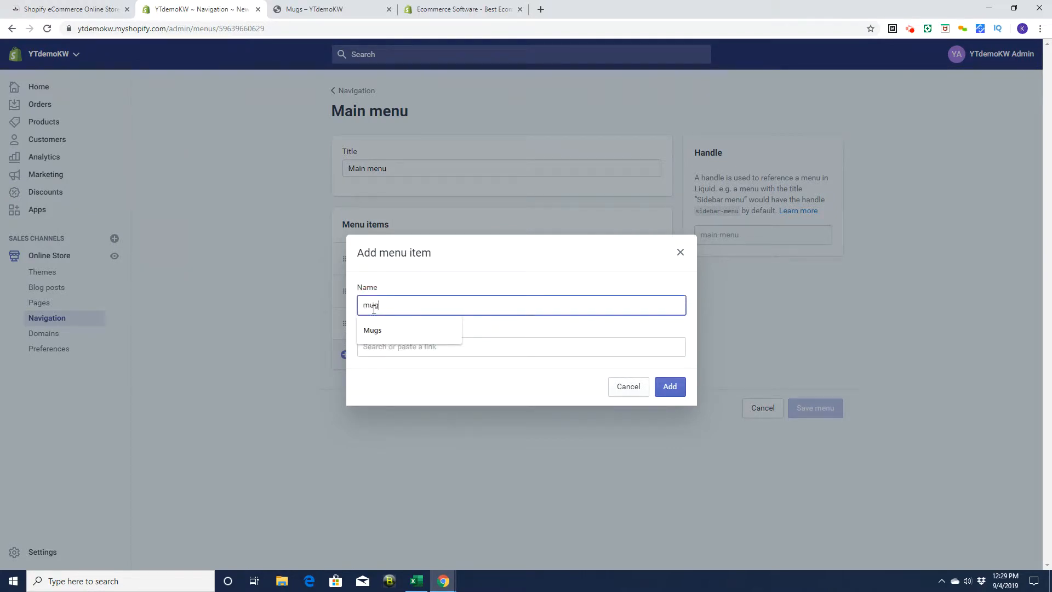
click(373, 330)
click(382, 347)
click(388, 212)
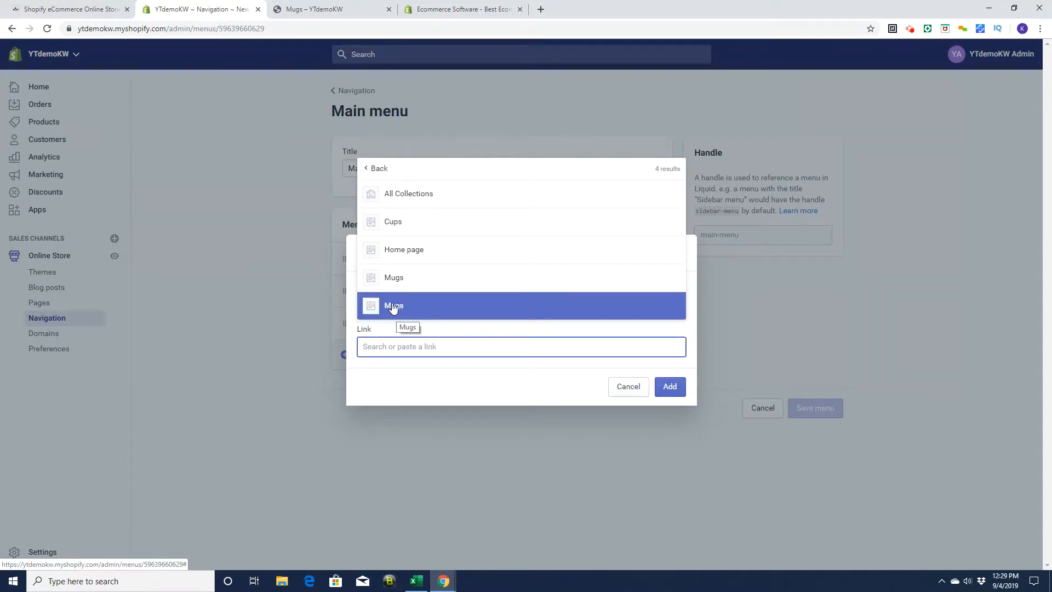
click(393, 311)
click(669, 407)
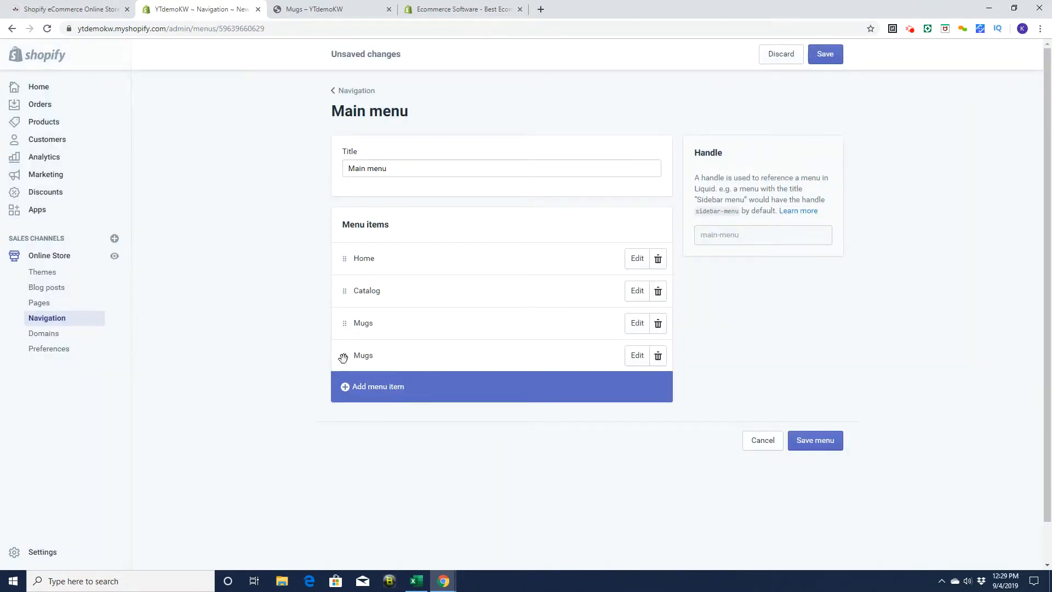
mouse_move(344, 355)
mouse_down()
mouse_move(353, 363)
mouse_move(392, 343)
mouse_move(390, 360)
mouse_move(353, 370)
mouse_up()
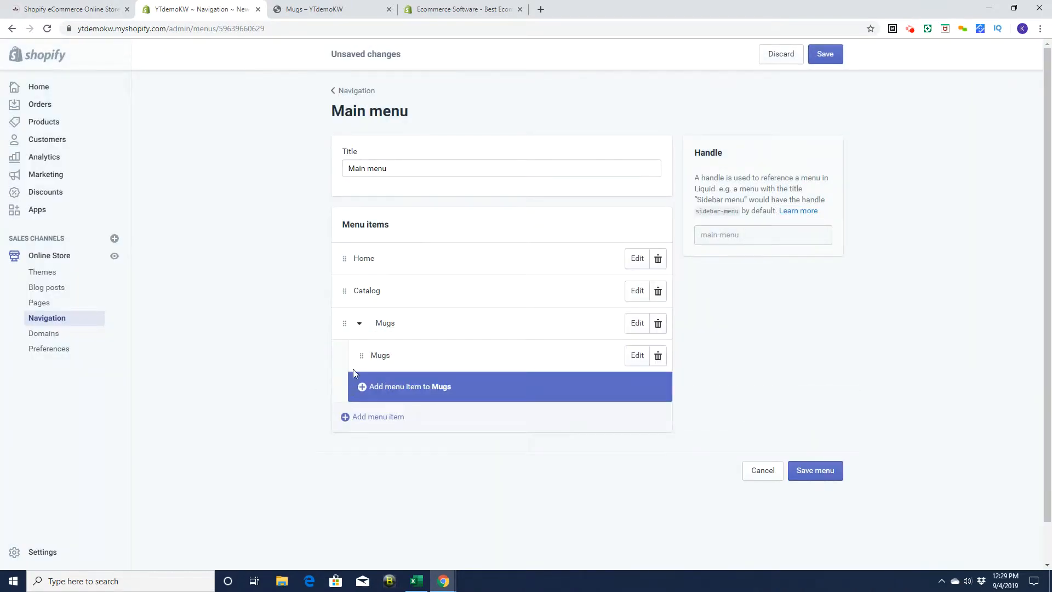
Add a "cups" submenu item under Mugs linked to the Cups collection, and save the Main menu
click(366, 394)
click(378, 308)
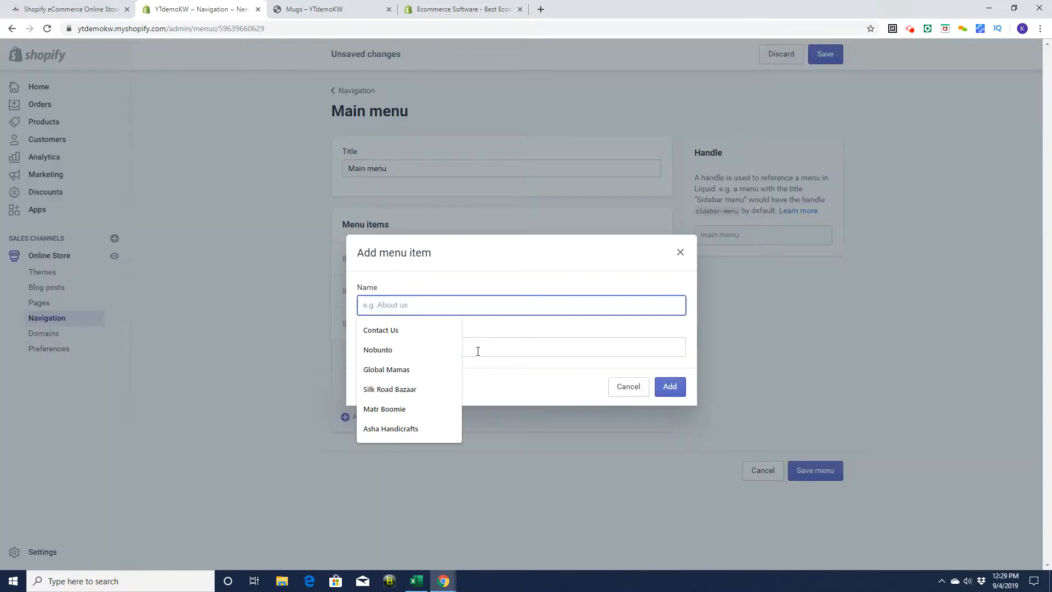
text(cups)
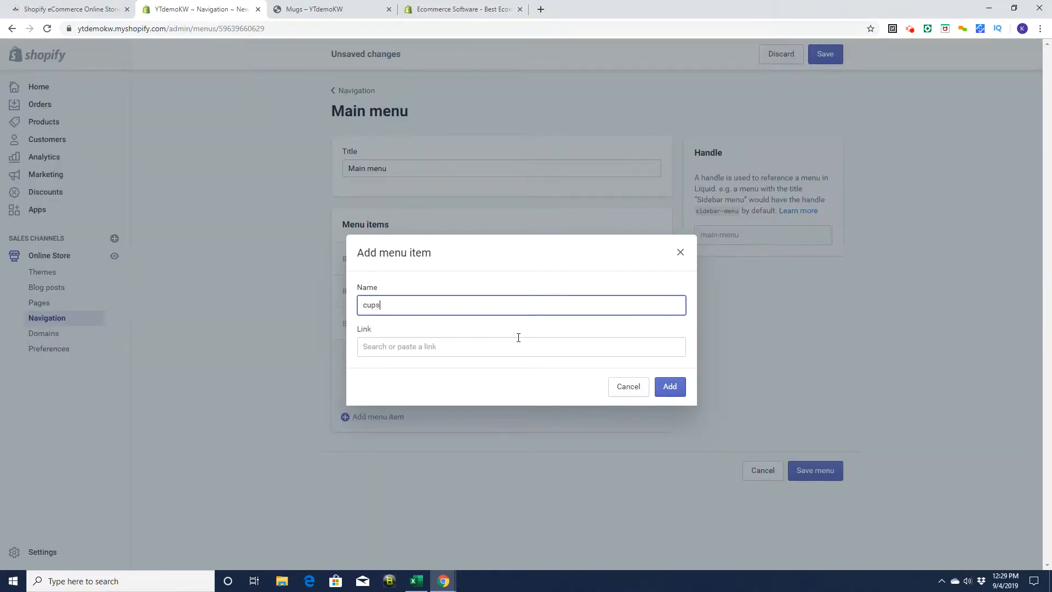
click(377, 347)
text(cup)
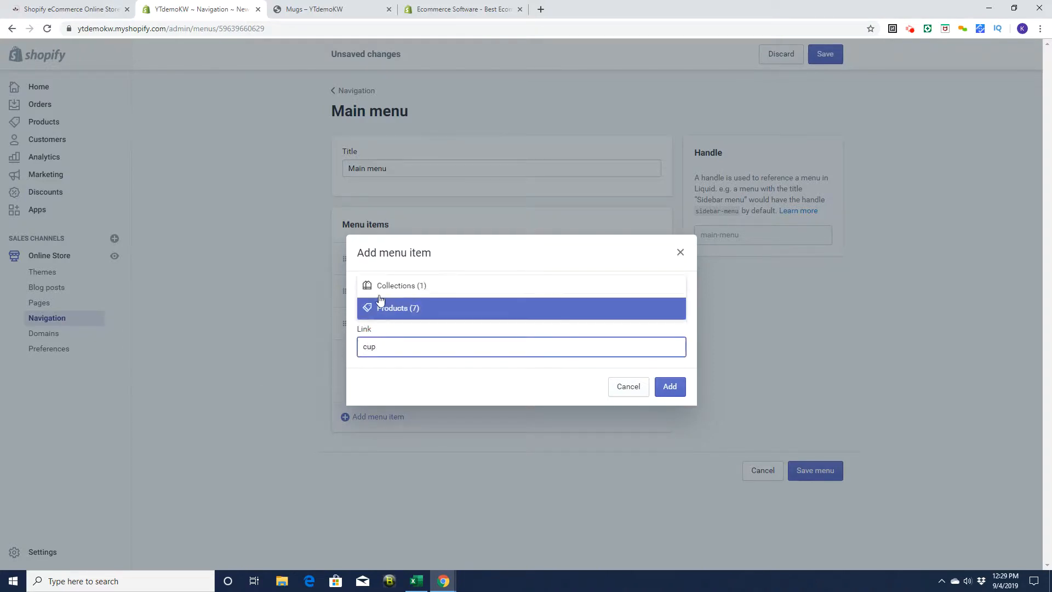
click(387, 284)
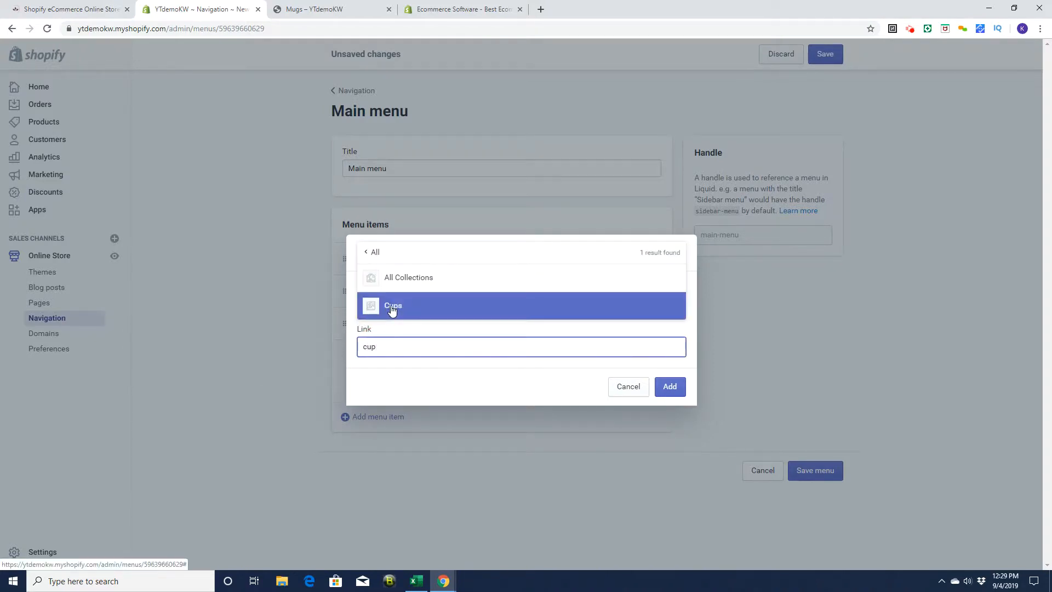
click(406, 316)
click(669, 408)
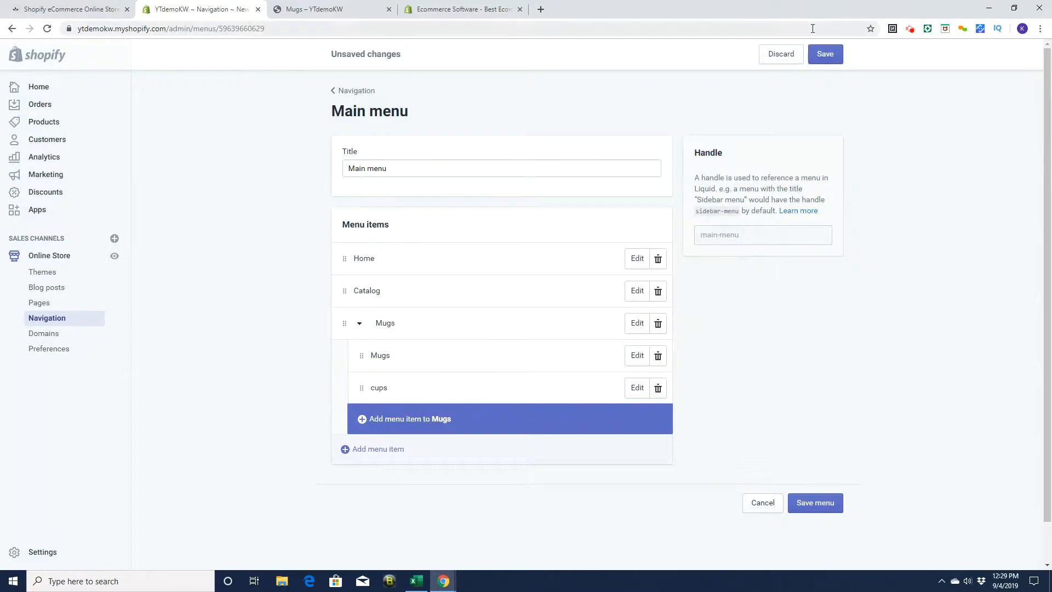
click(827, 55)
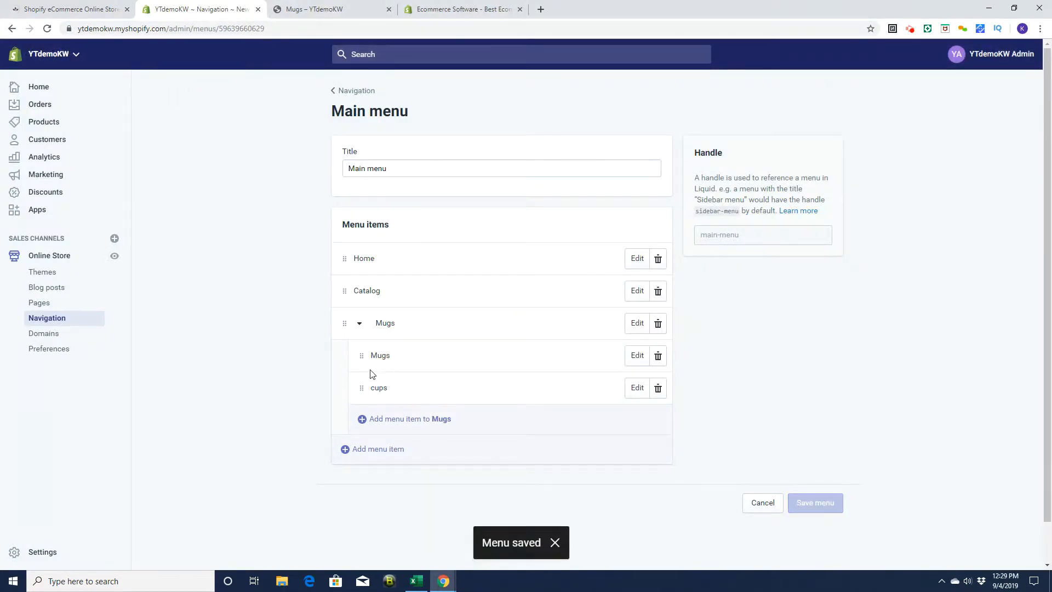
Reload the storefront and review the cups and Mugs collection pages through the Mugs submenu
click(323, 10)
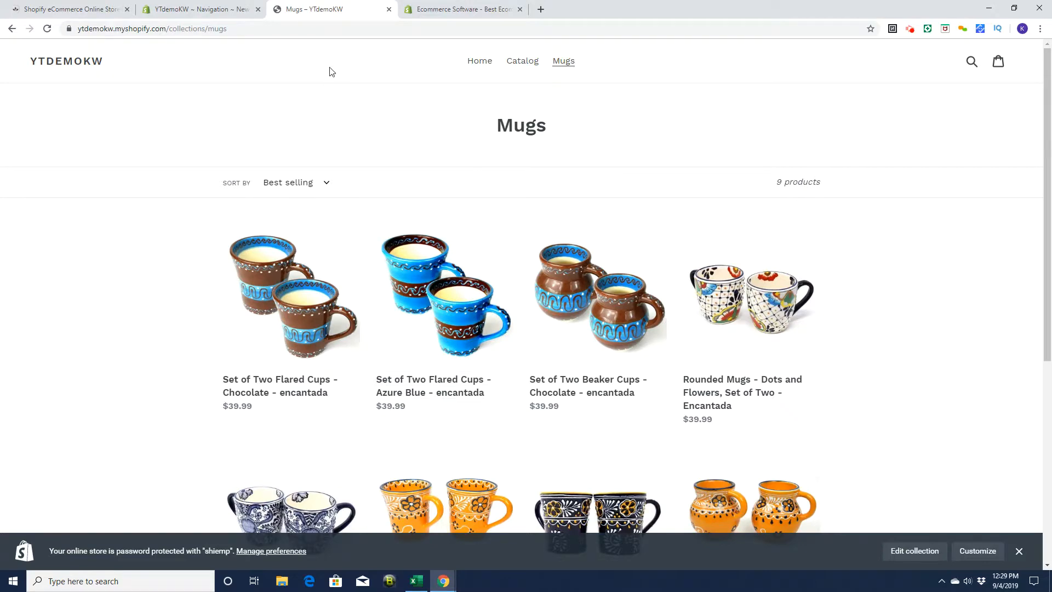
key(F5)
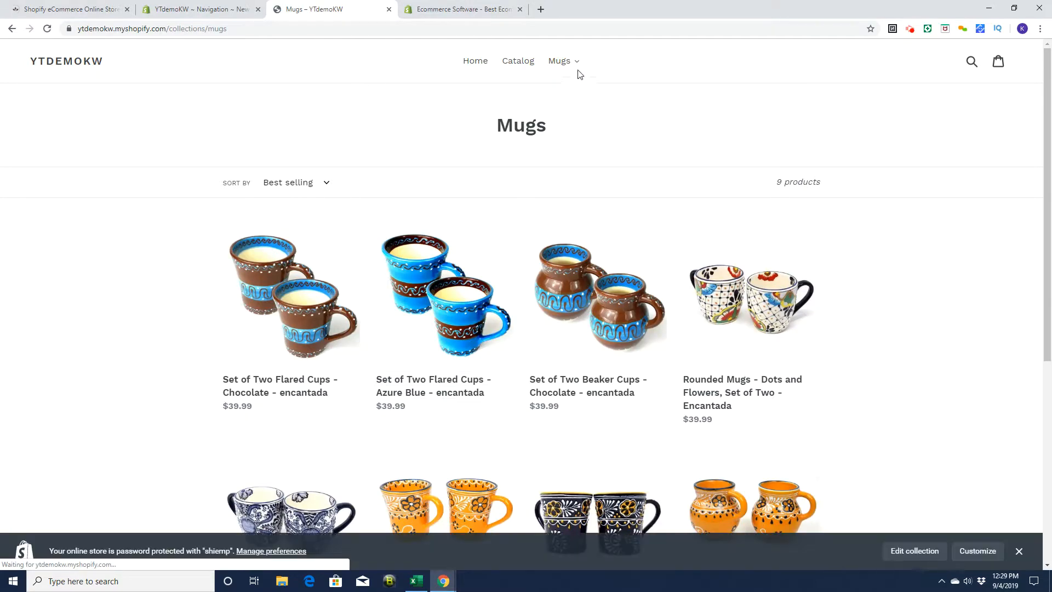
click(578, 64)
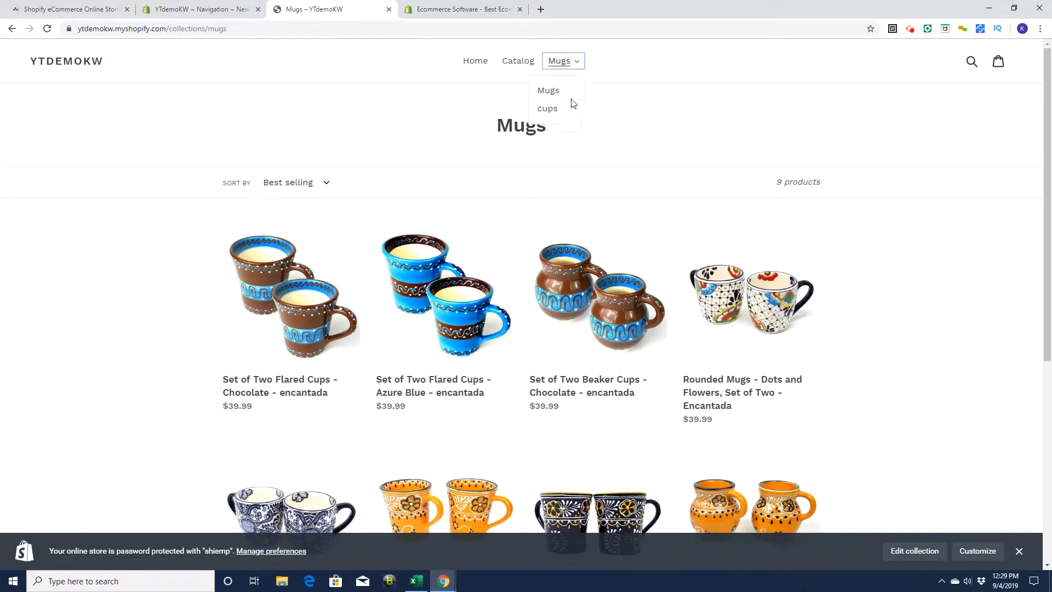
click(548, 109)
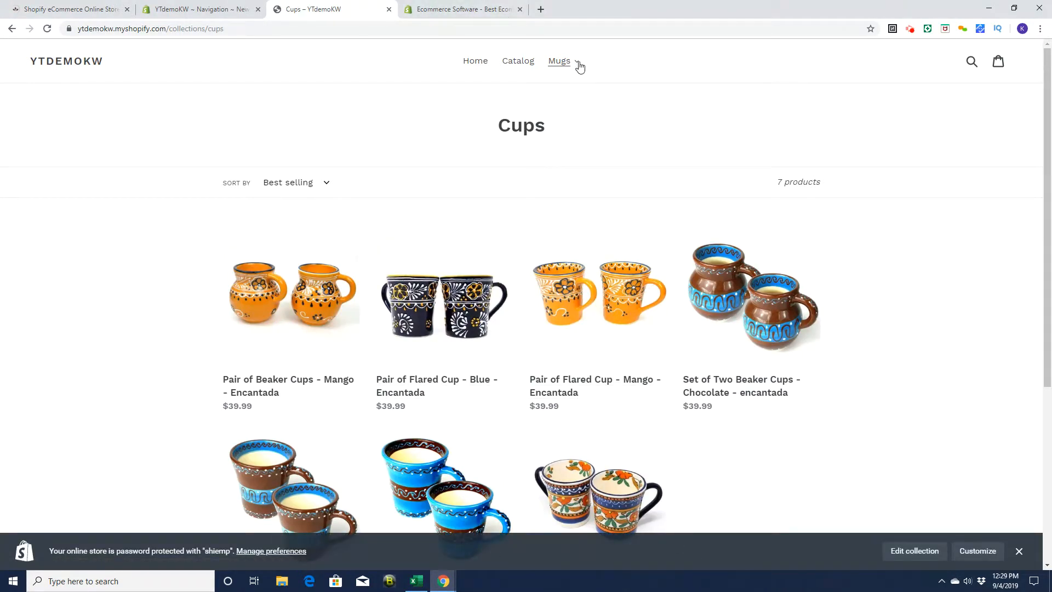
click(577, 65)
click(548, 91)
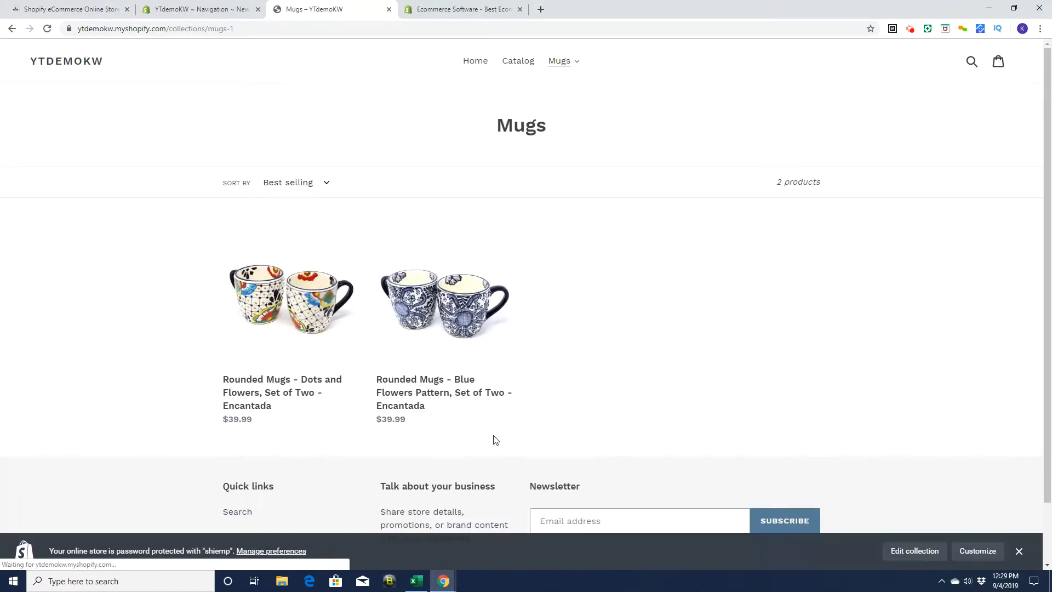
Compare the Main menu structure in the store admin with the storefront, and view the home page with the Mugs submenu expanded
click(579, 64)
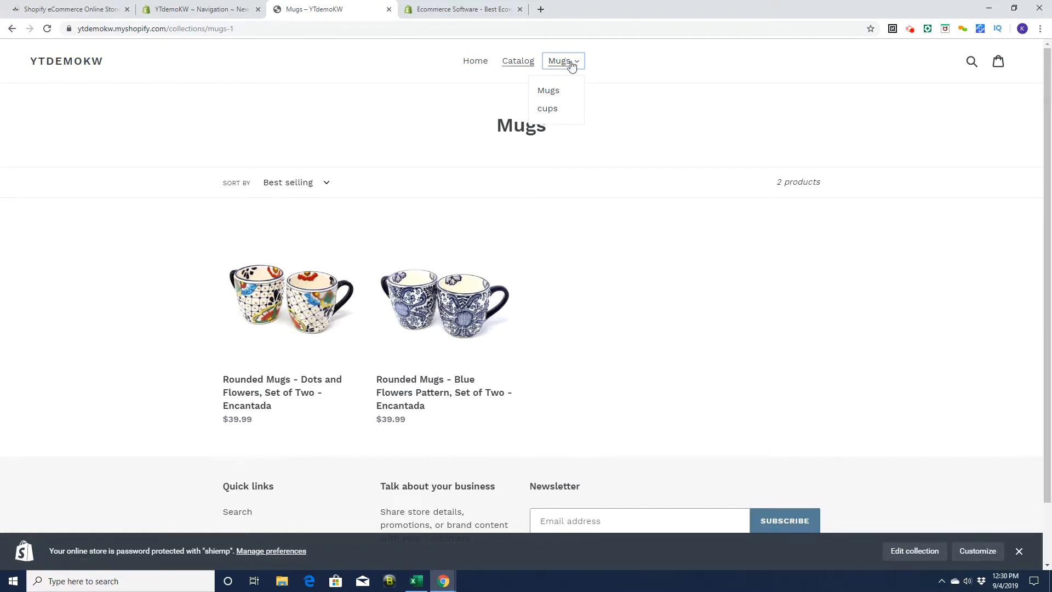
click(199, 10)
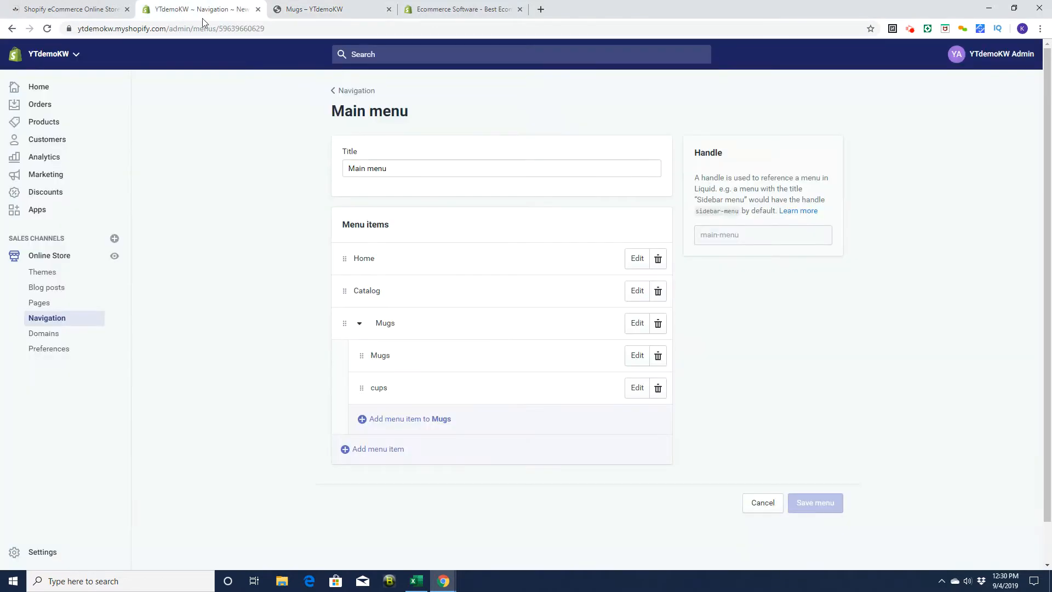
click(322, 8)
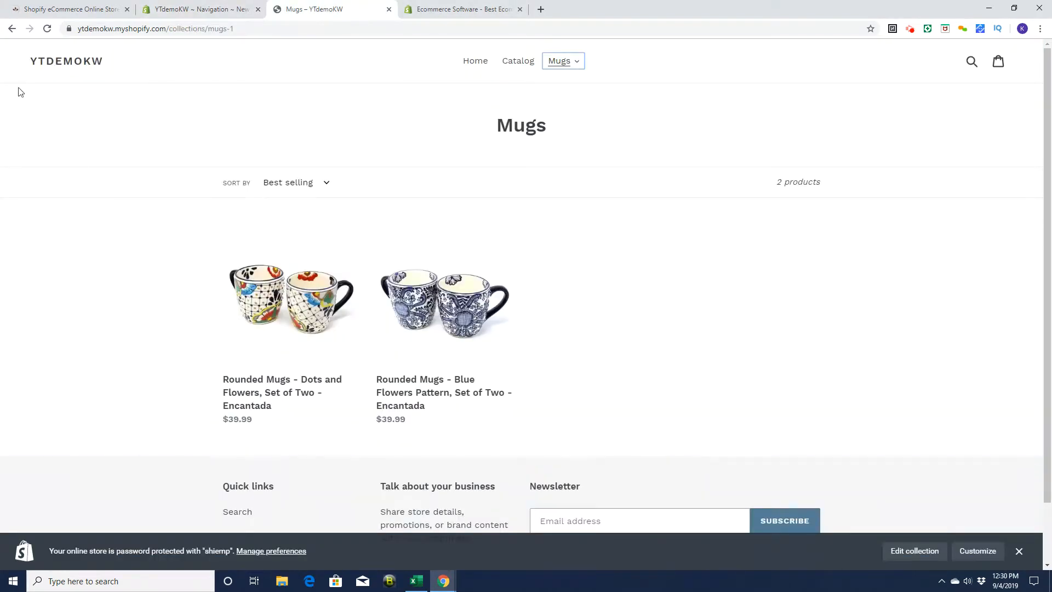
click(52, 62)
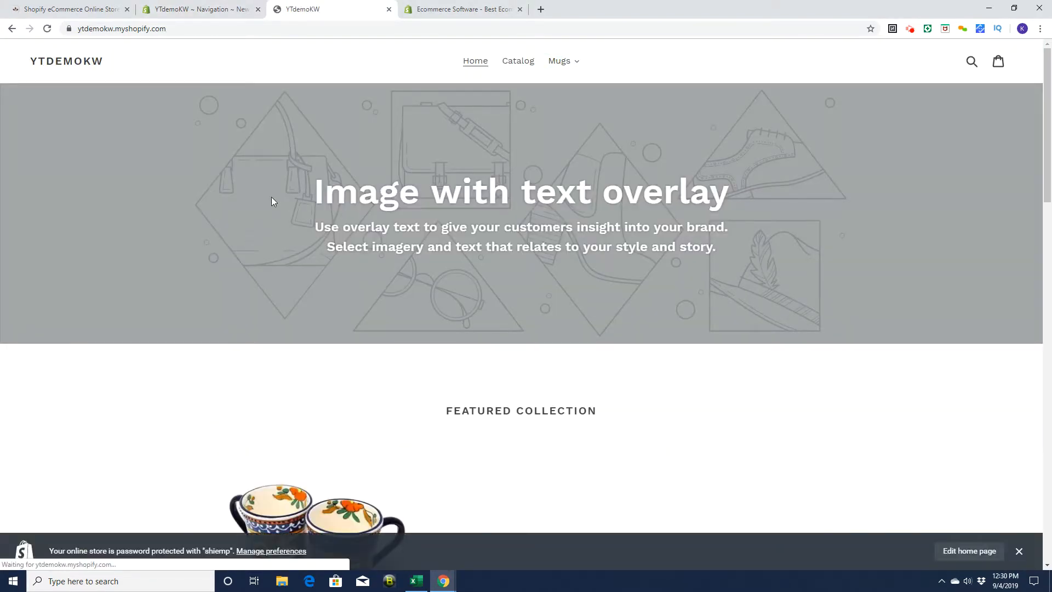
click(578, 64)
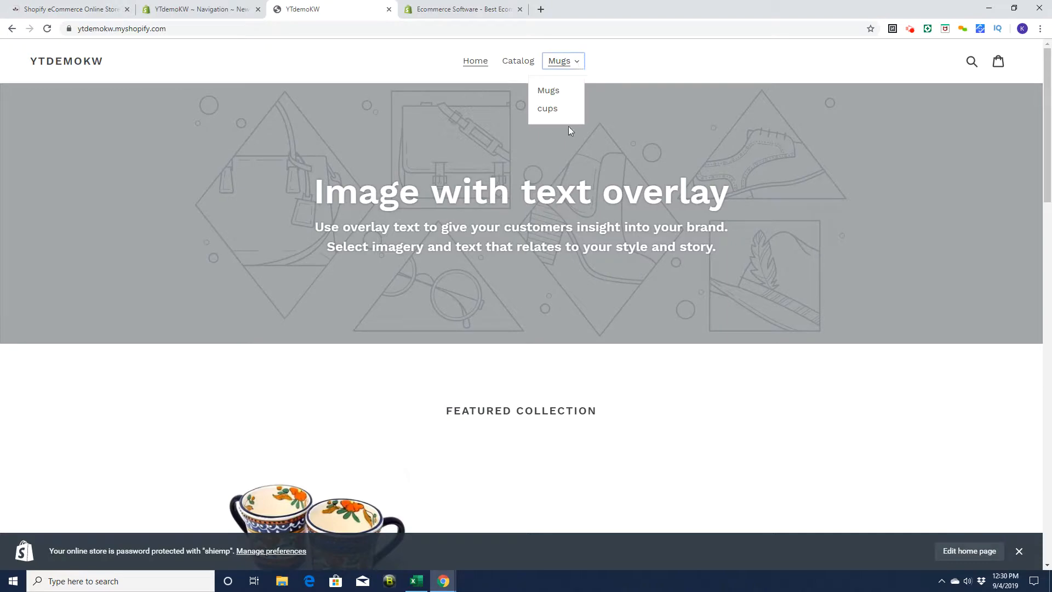
mouse_move(1048, 176)
mouse_down()
mouse_move(1050, 310)
mouse_move(1049, 175)
mouse_up()
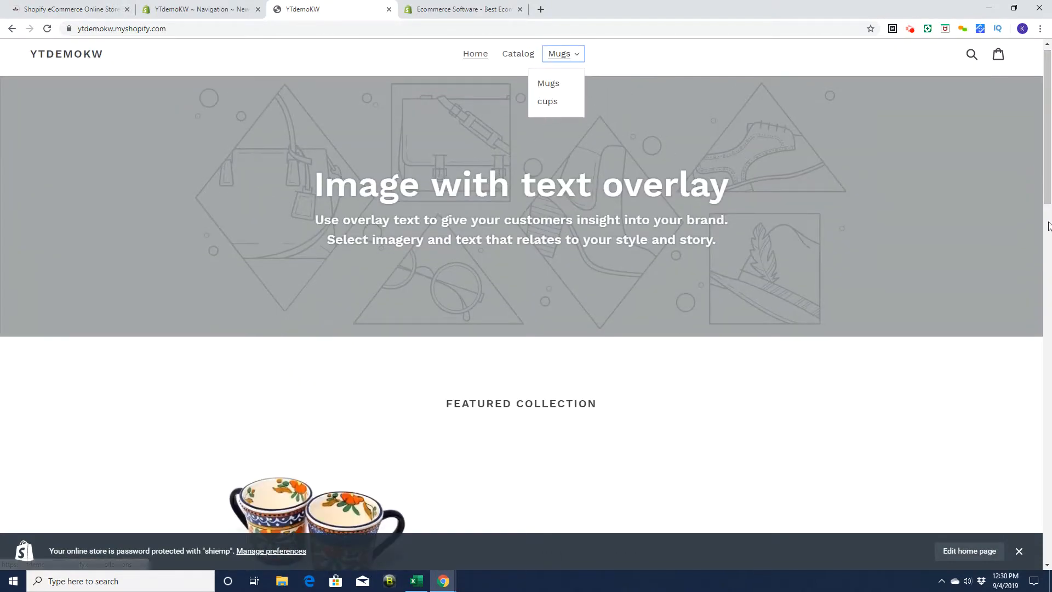
drag(1050, 190, 1050, 66)
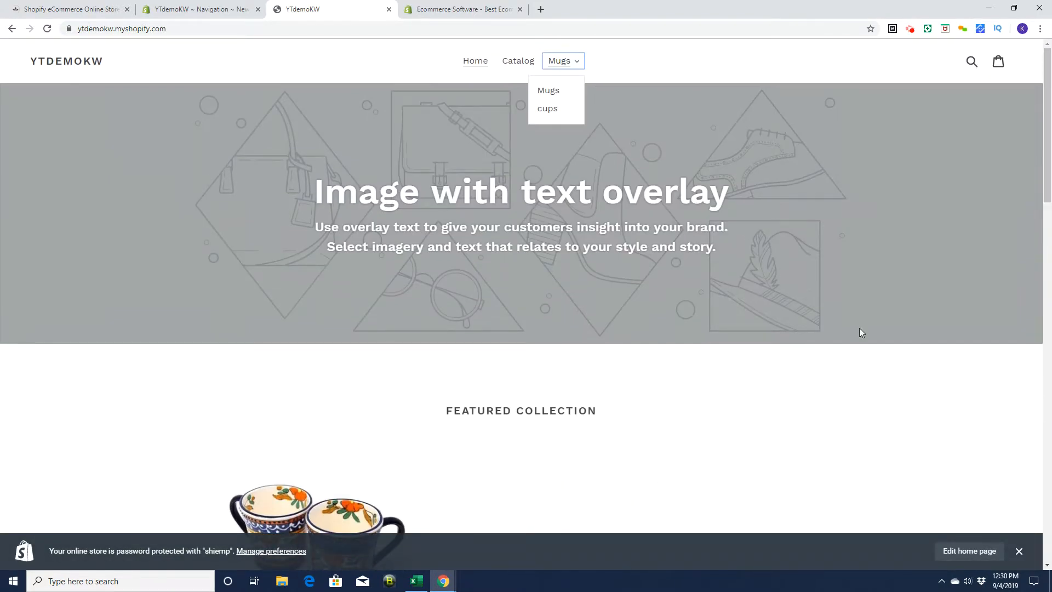
Open the Debut theme for customization from the store admin's Themes page and check the list of editable page types
click(198, 11)
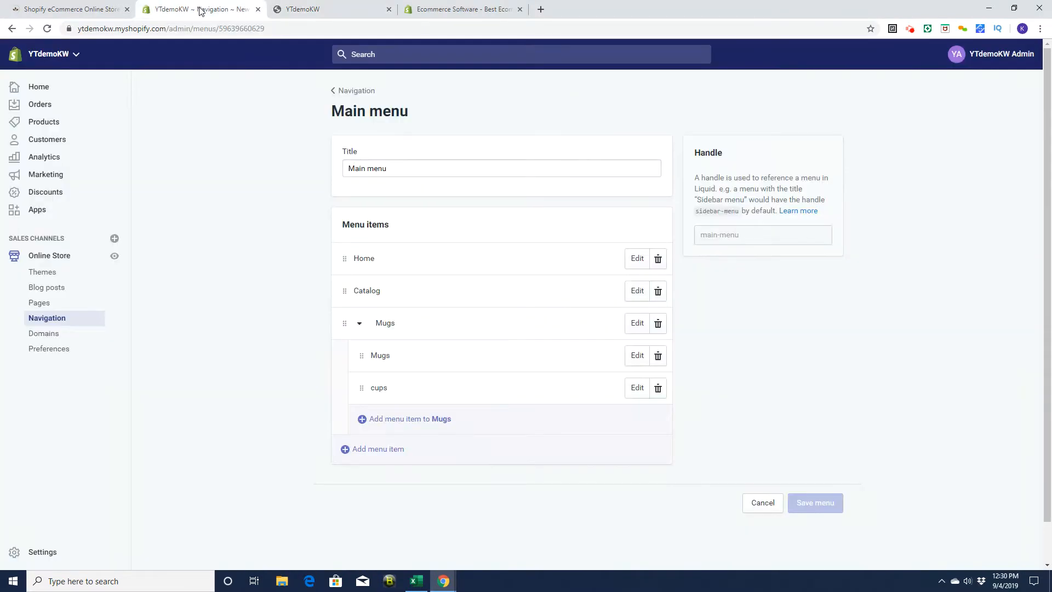
click(53, 260)
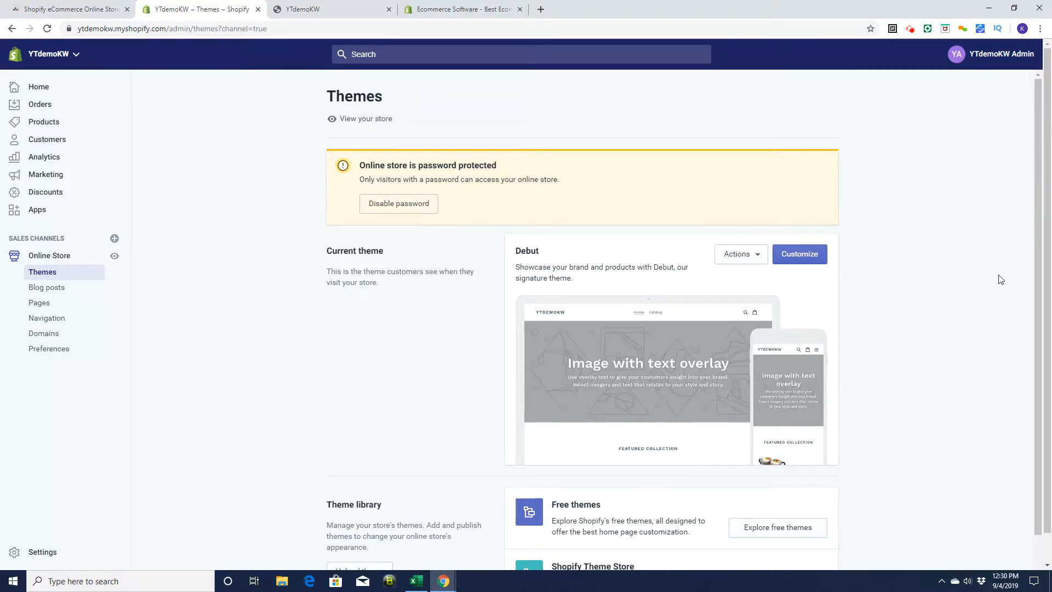
scroll(1043, 316, down, 1)
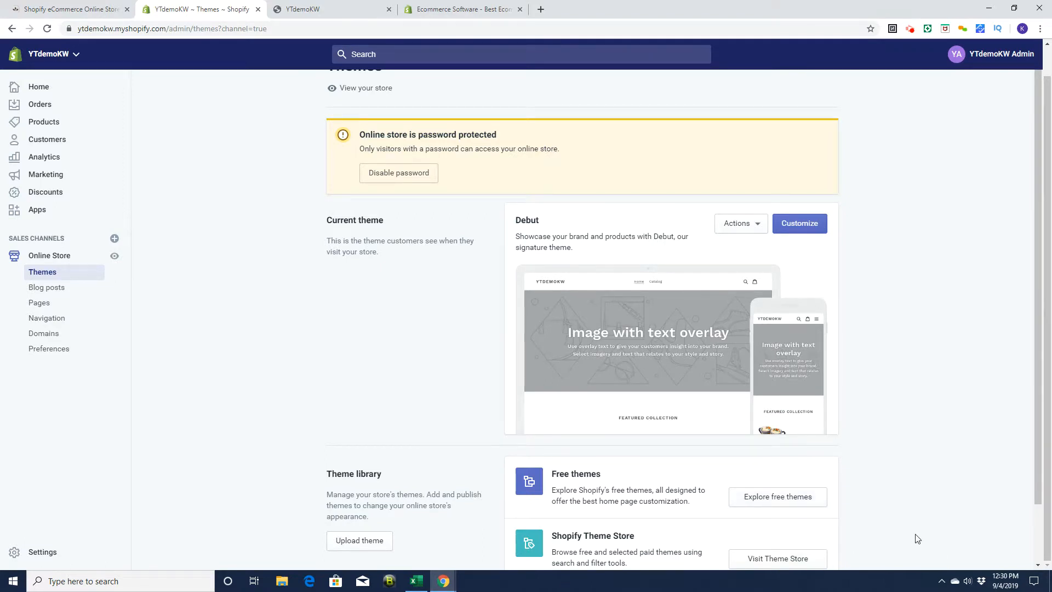
scroll(1034, 439, down, 2)
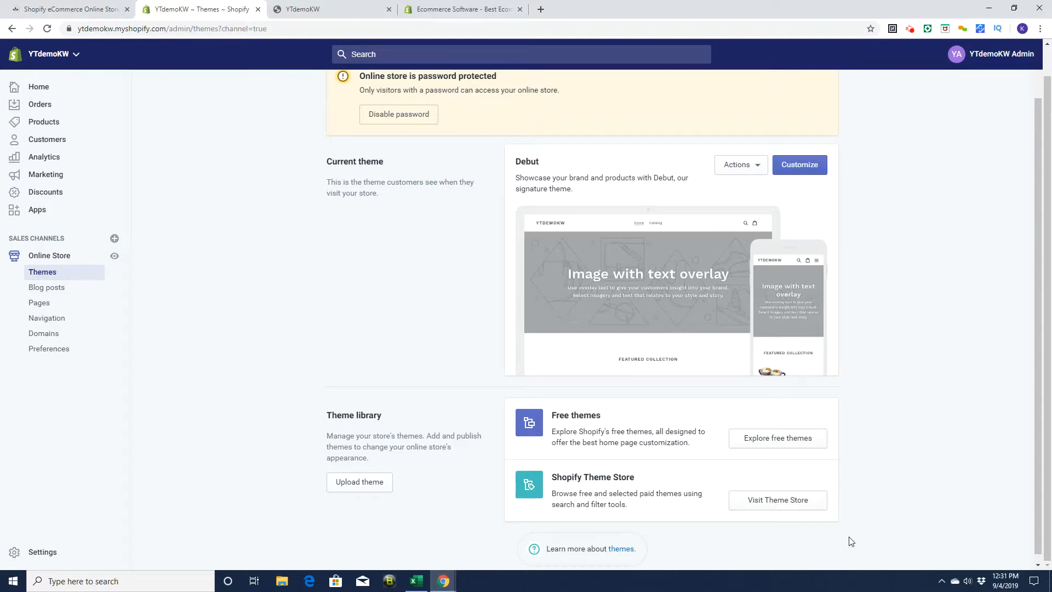
triple_click(544, 160)
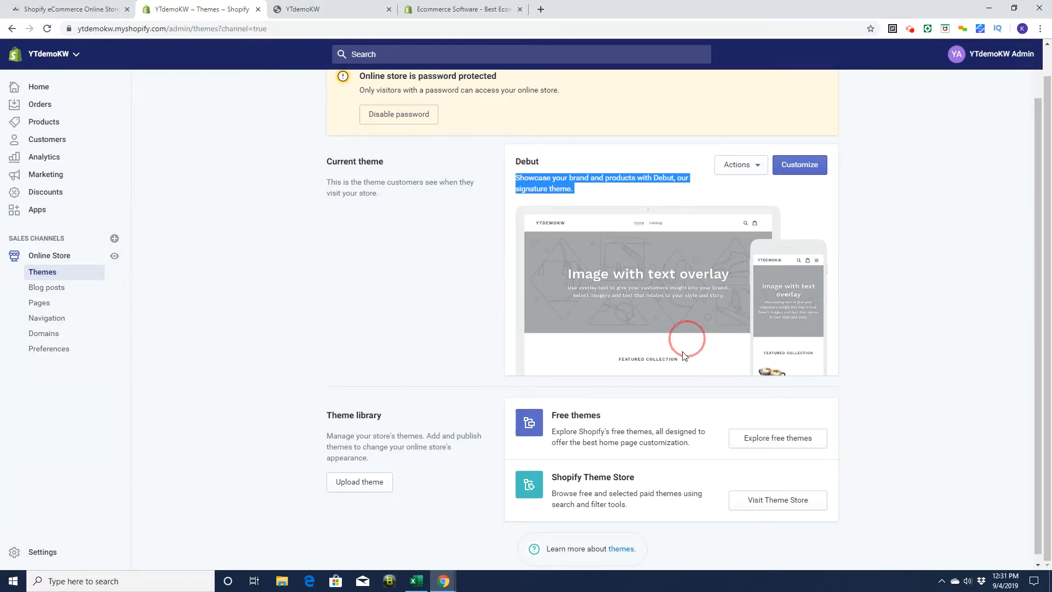
click(798, 171)
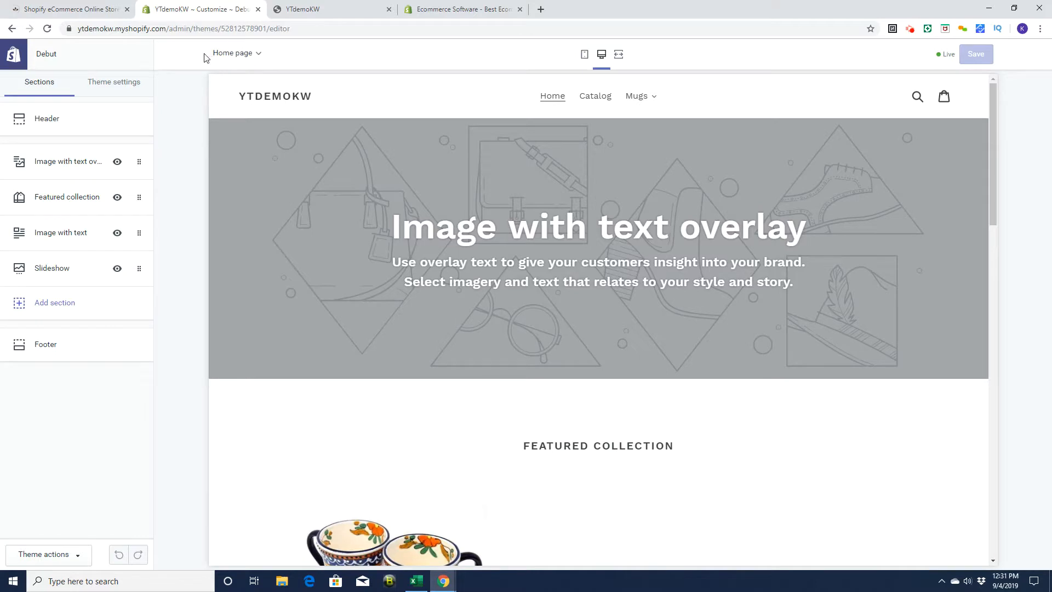
click(258, 54)
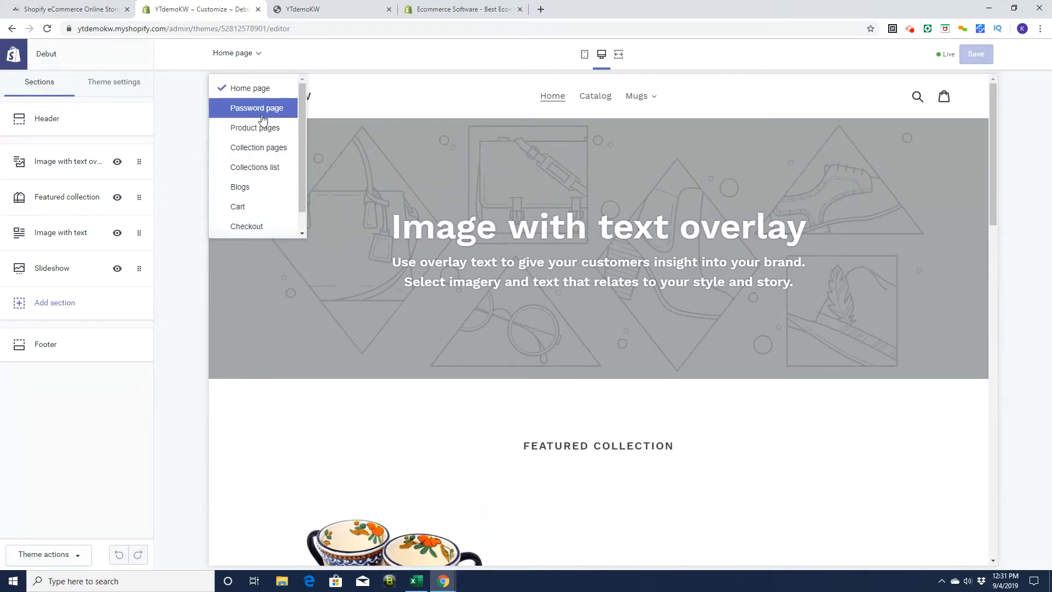
click(266, 53)
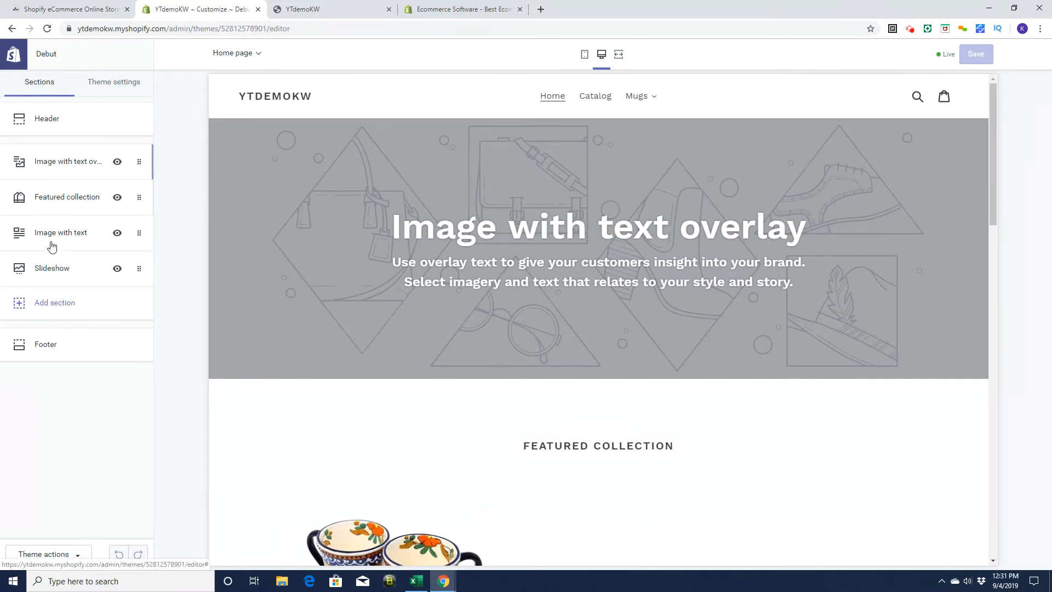
Set the free Women's Fashion image of a woman holding up a fringed blanket as the Image with text overlay section's image
click(49, 161)
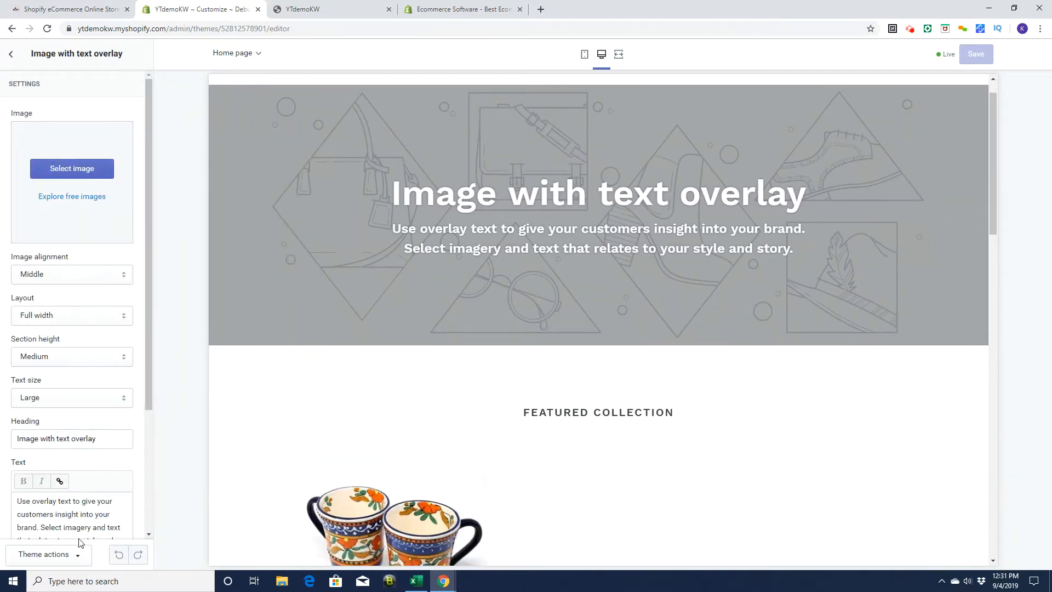
click(63, 169)
click(113, 82)
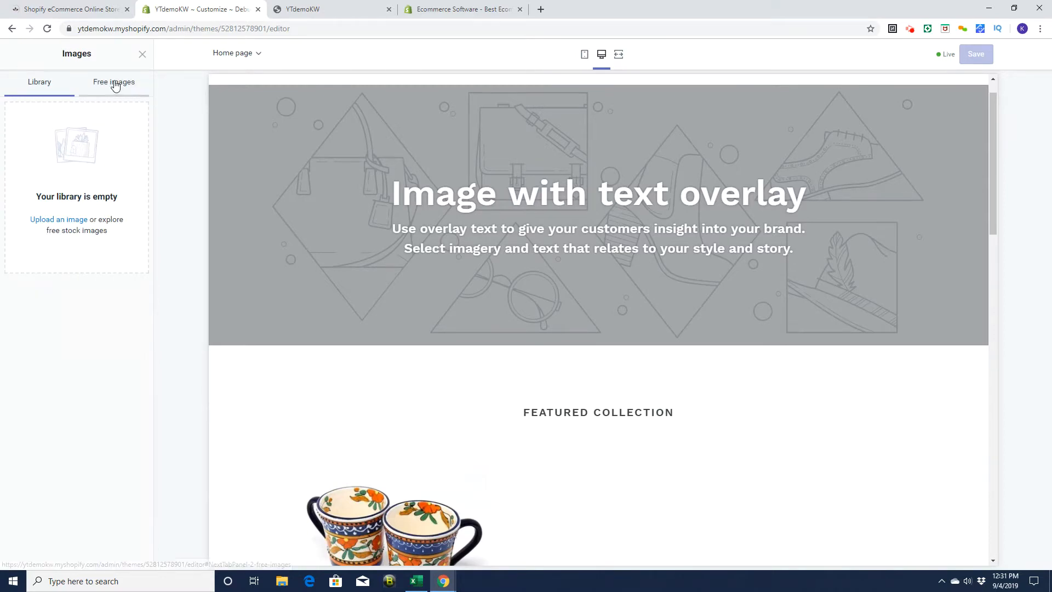
click(94, 168)
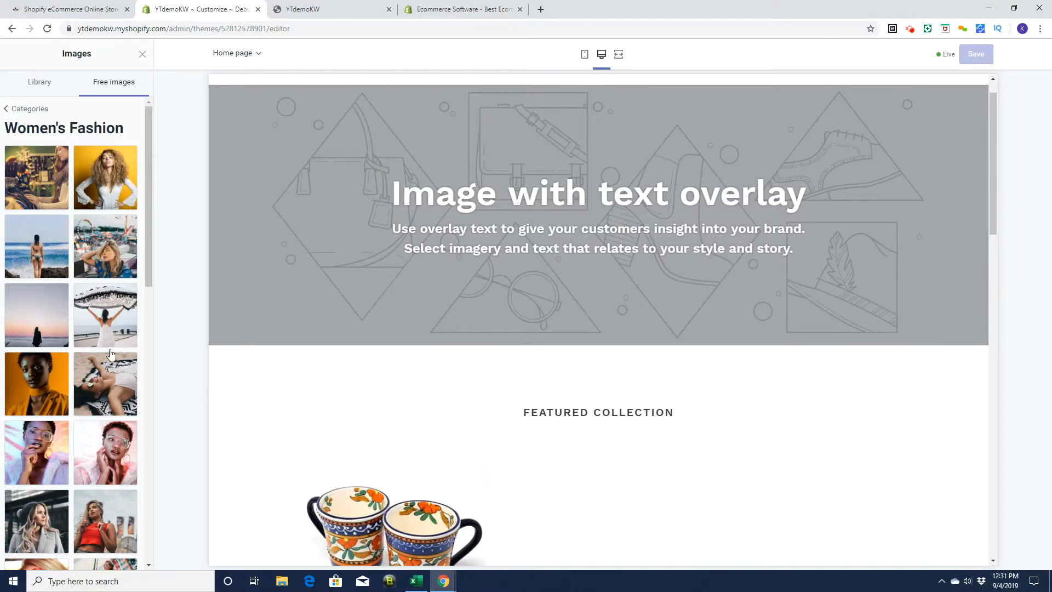
click(114, 321)
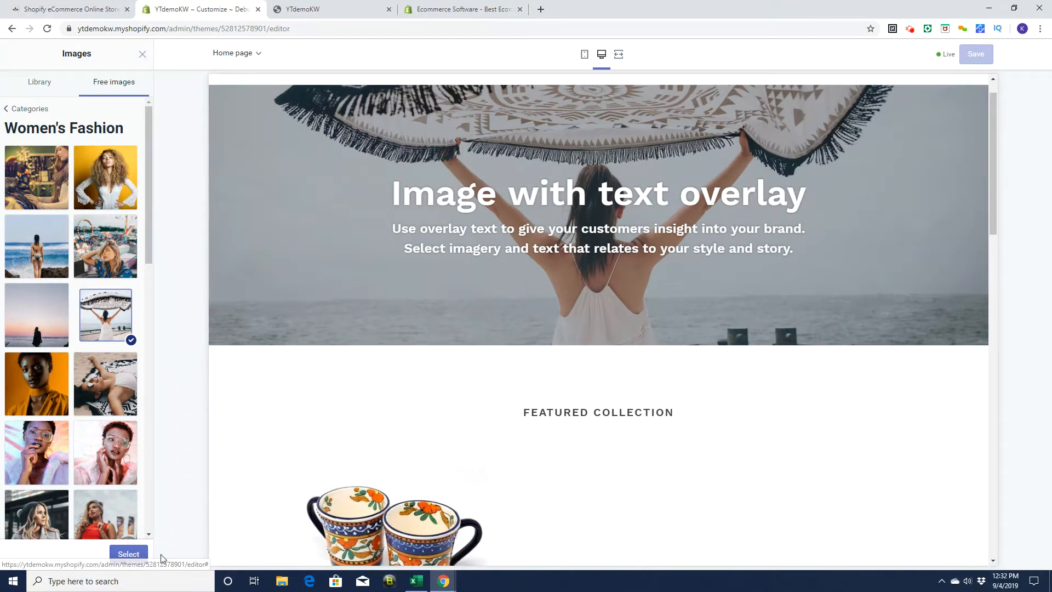
click(129, 554)
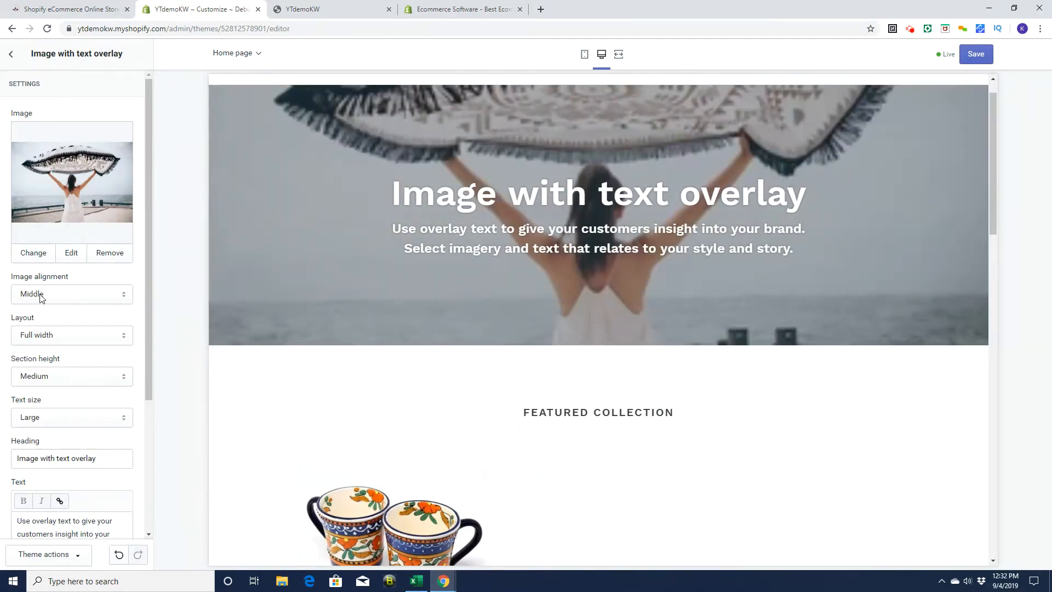
Try the Top image alignment on the Image with text overlay section and set it back to Middle
click(40, 296)
click(38, 306)
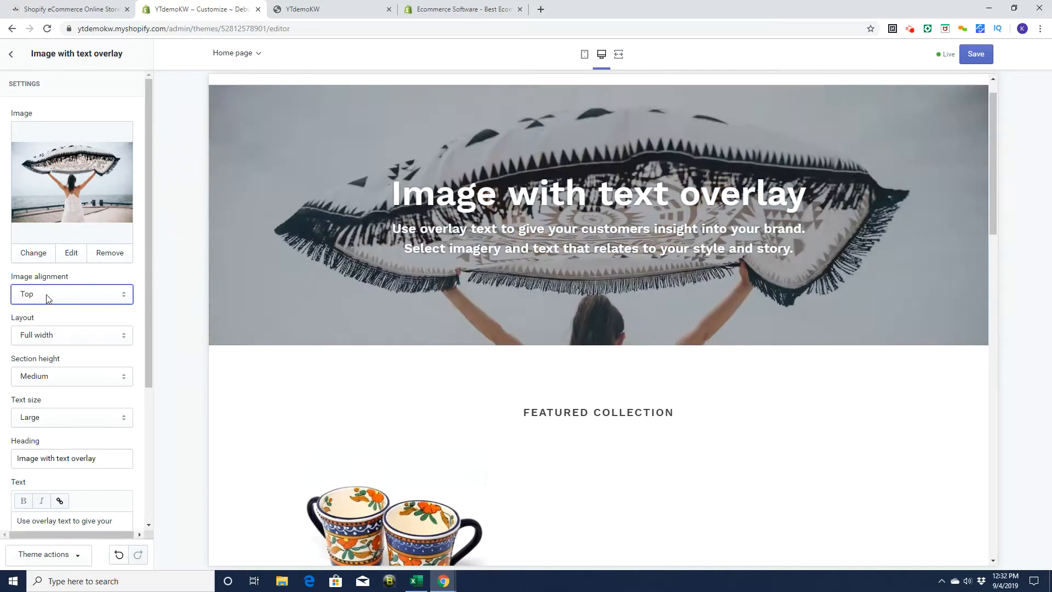
click(47, 298)
click(38, 318)
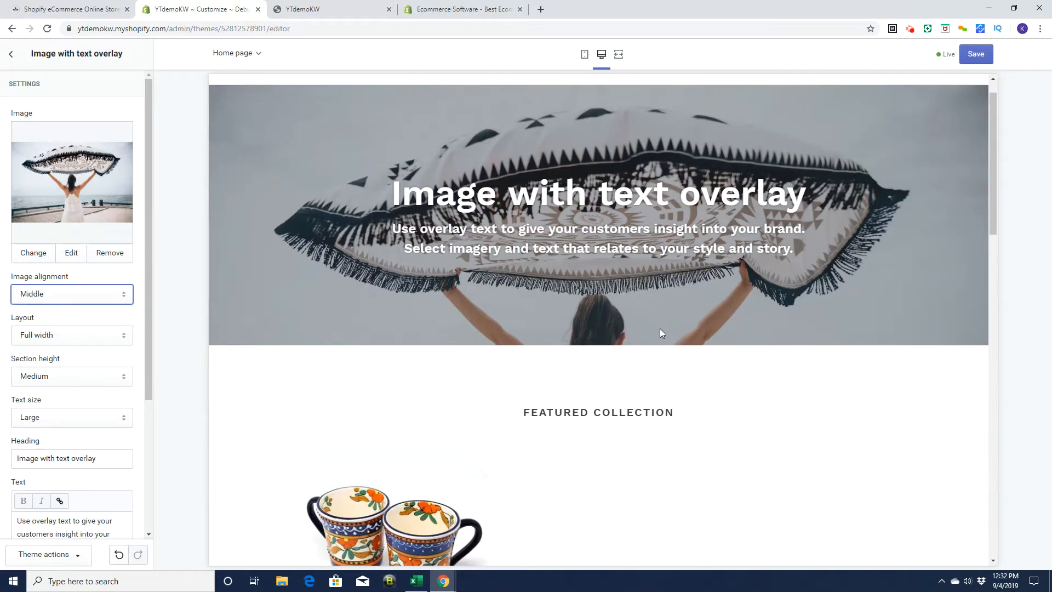
Try the Fixed width layout on the Image with text overlay section and return it to Full width
click(39, 338)
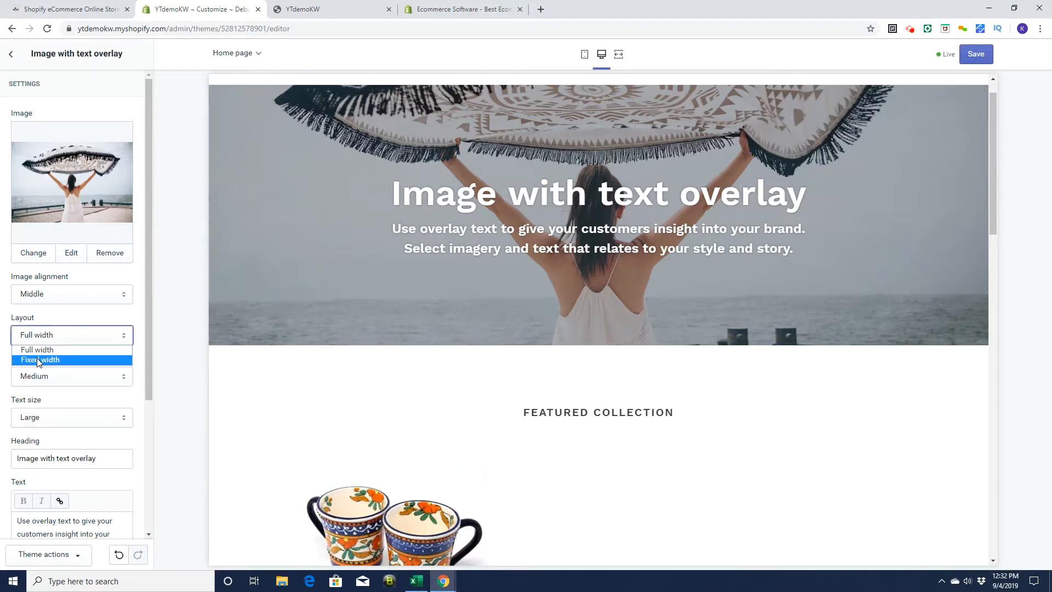
click(38, 357)
click(43, 339)
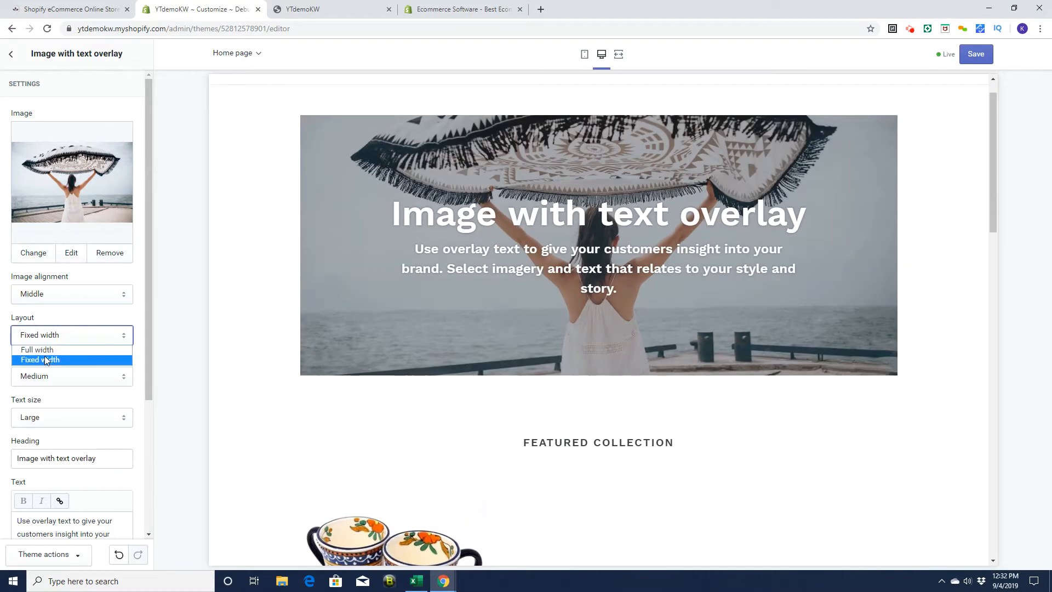
click(48, 352)
Try the Extra Small, Extra Large and Small section heights on the overlay banner and return it to Medium
click(48, 378)
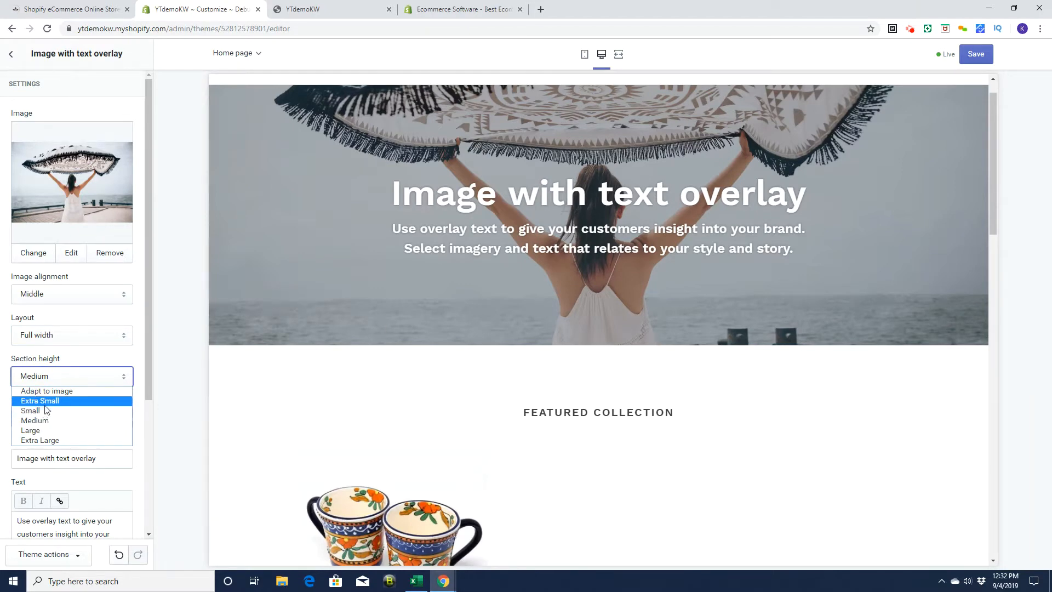
click(47, 402)
click(53, 379)
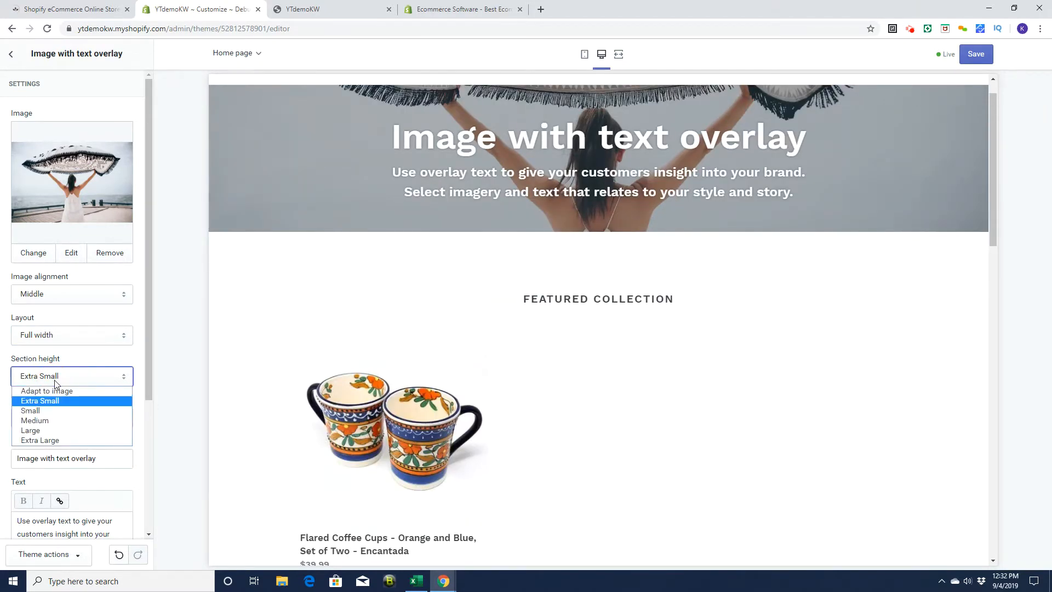
click(48, 445)
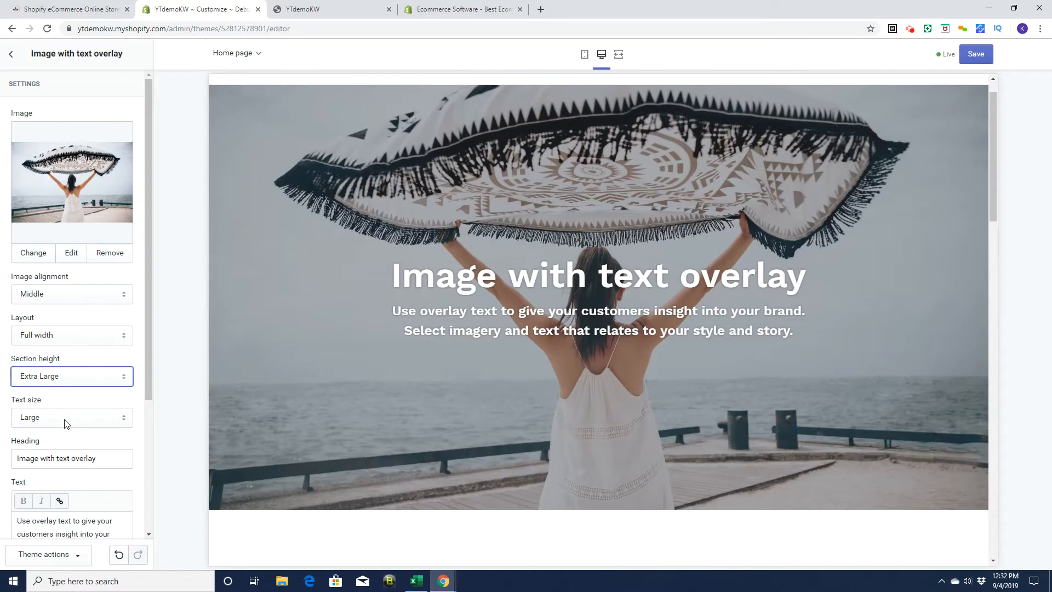
click(62, 384)
click(47, 416)
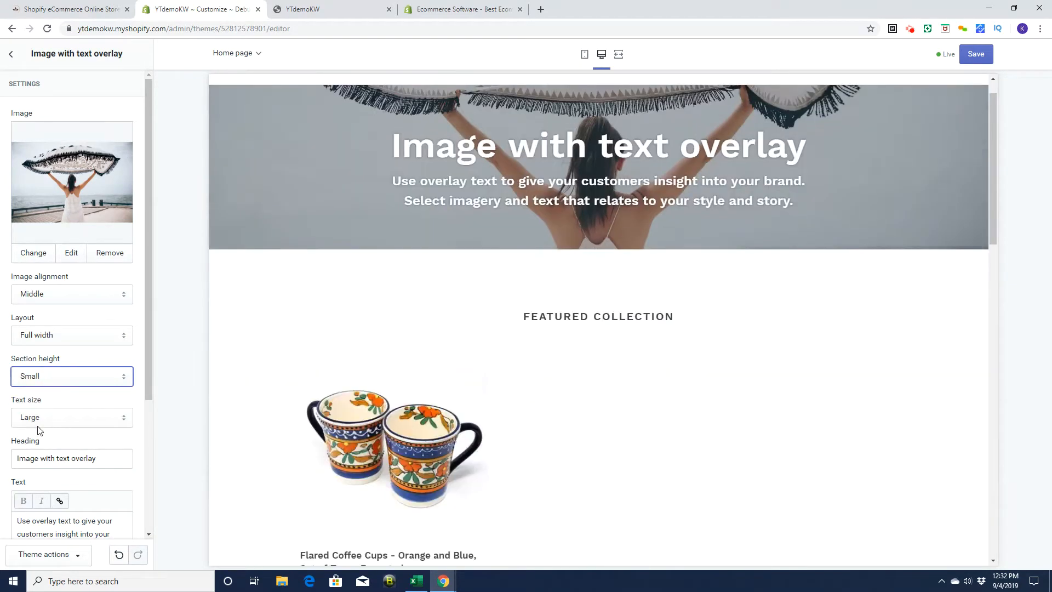
click(62, 377)
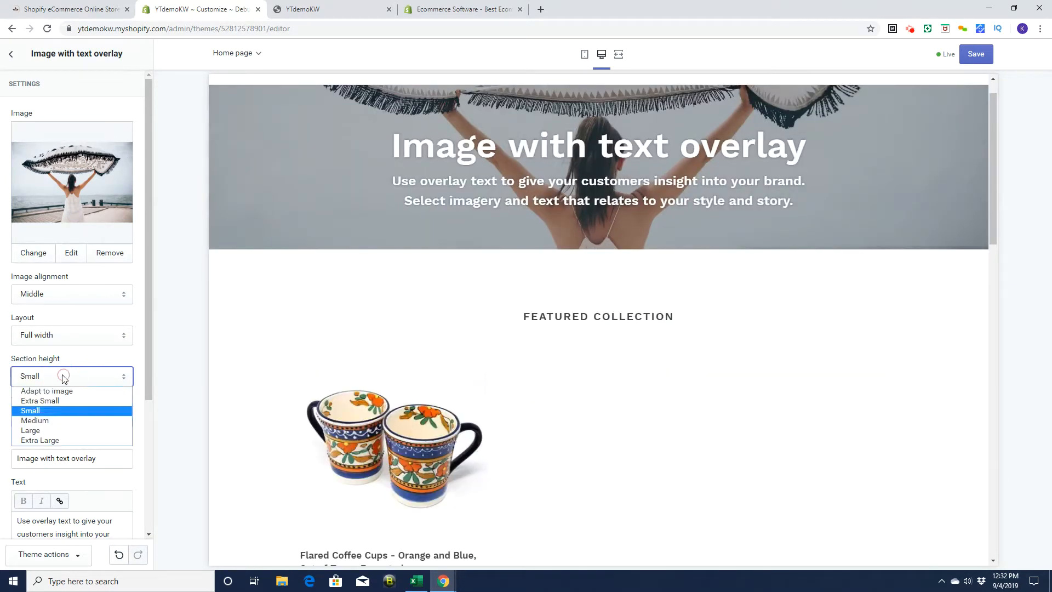
click(47, 422)
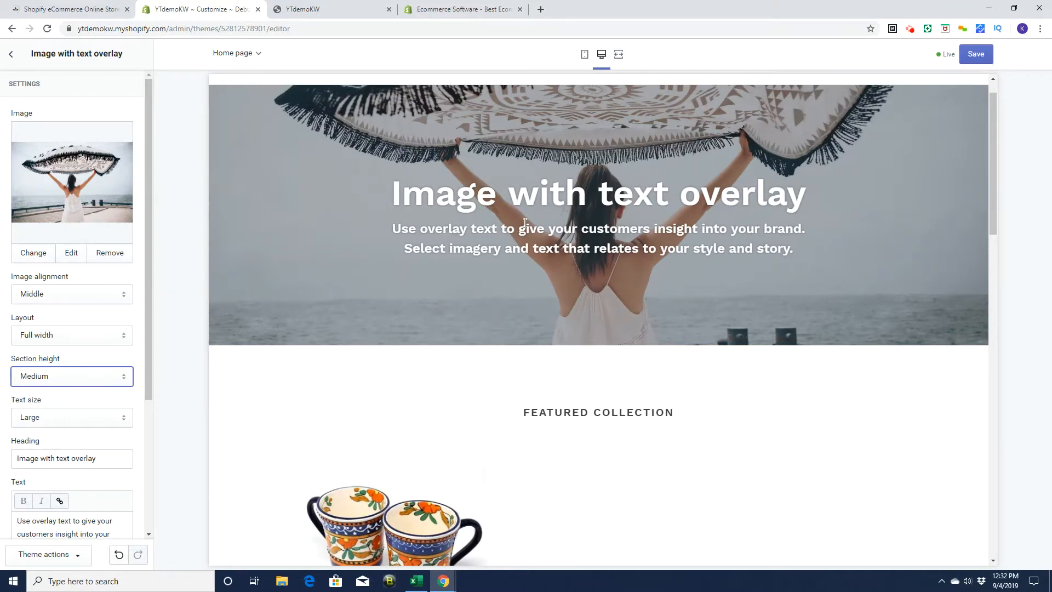
Highlight the overlay banner's heading text, leave its settings, and browse the section types available for the home page
drag(90, 458, 129, 453)
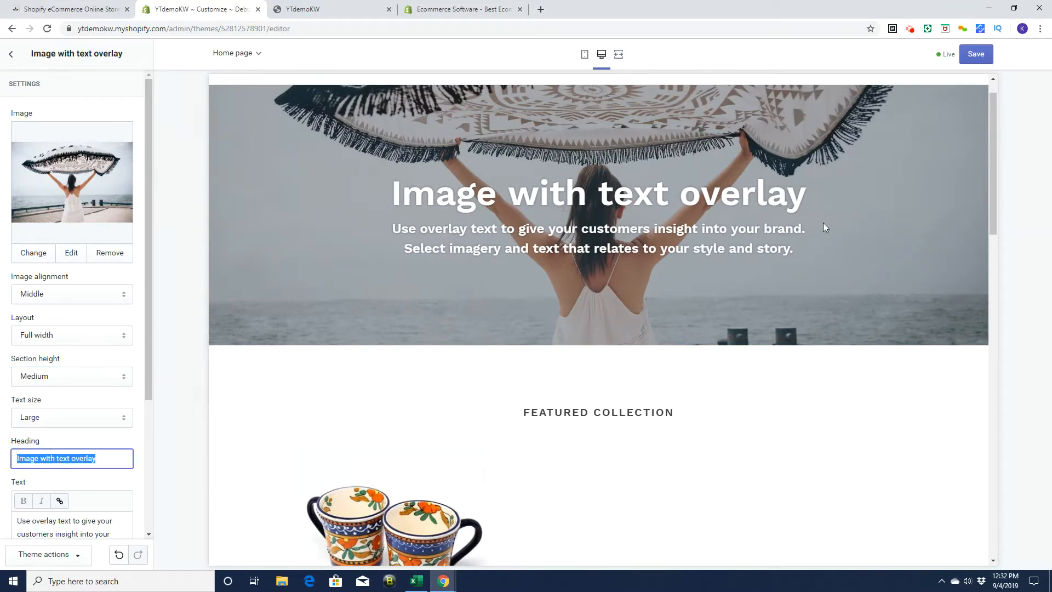
click(11, 54)
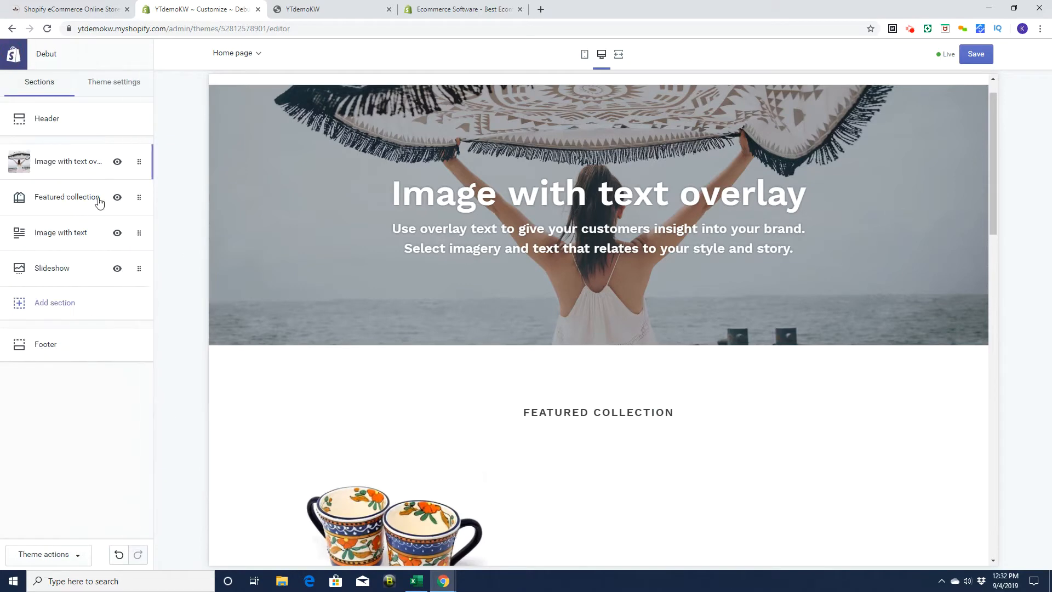
click(34, 303)
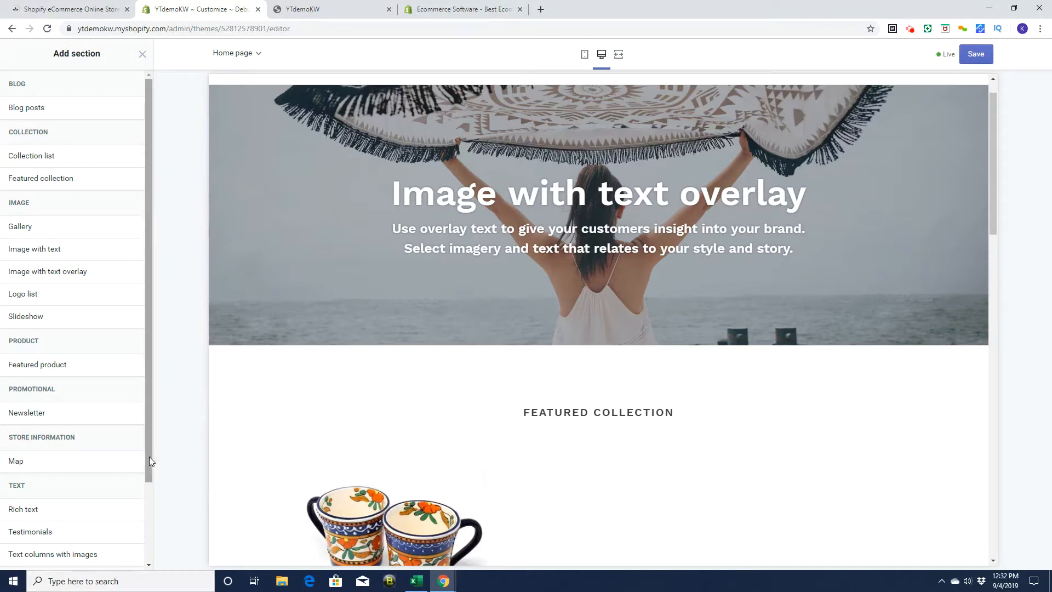
scroll(149, 456, down, 2)
scroll(150, 453, up, 2)
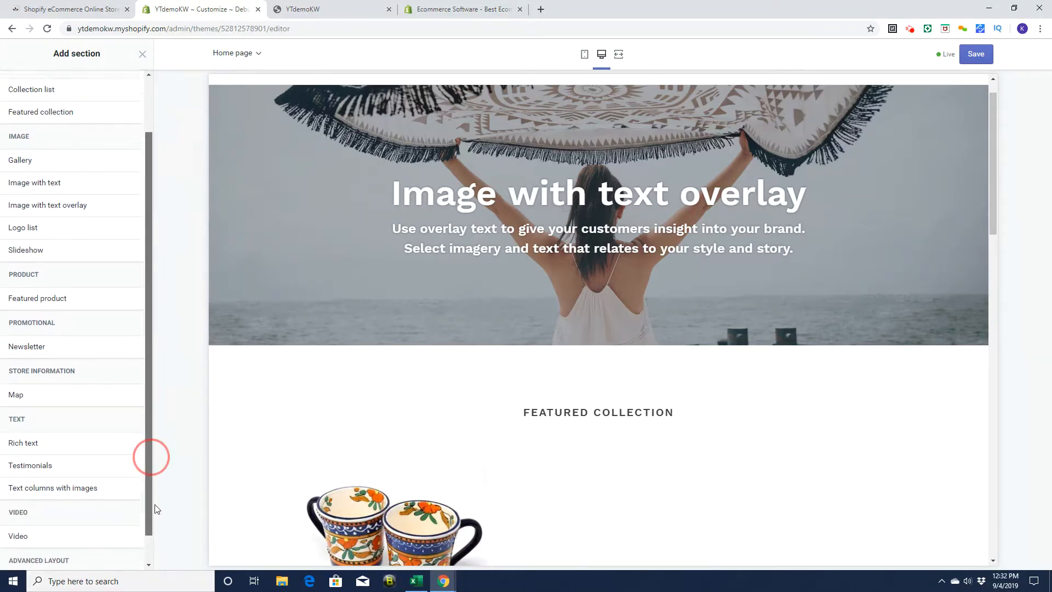
click(142, 54)
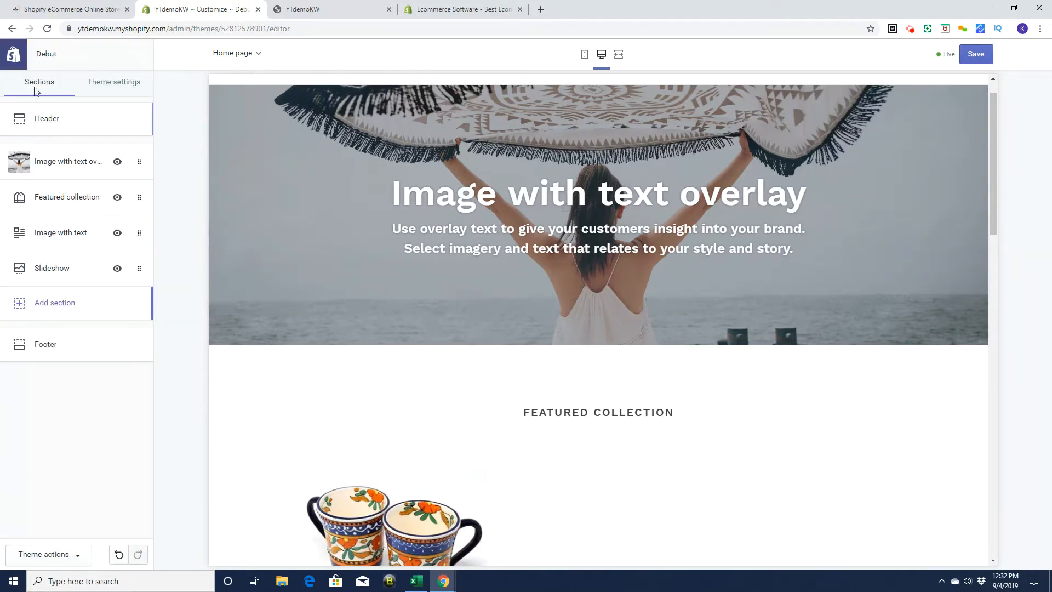
Switch the theme editor to Product pages and review the product page section's settings and preview
click(258, 55)
click(265, 129)
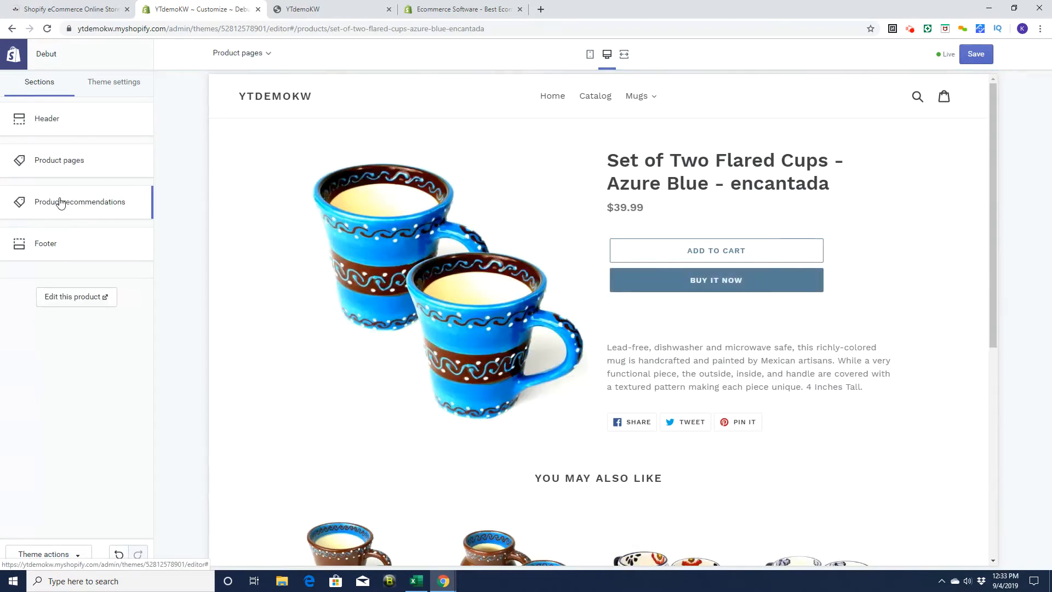
click(52, 160)
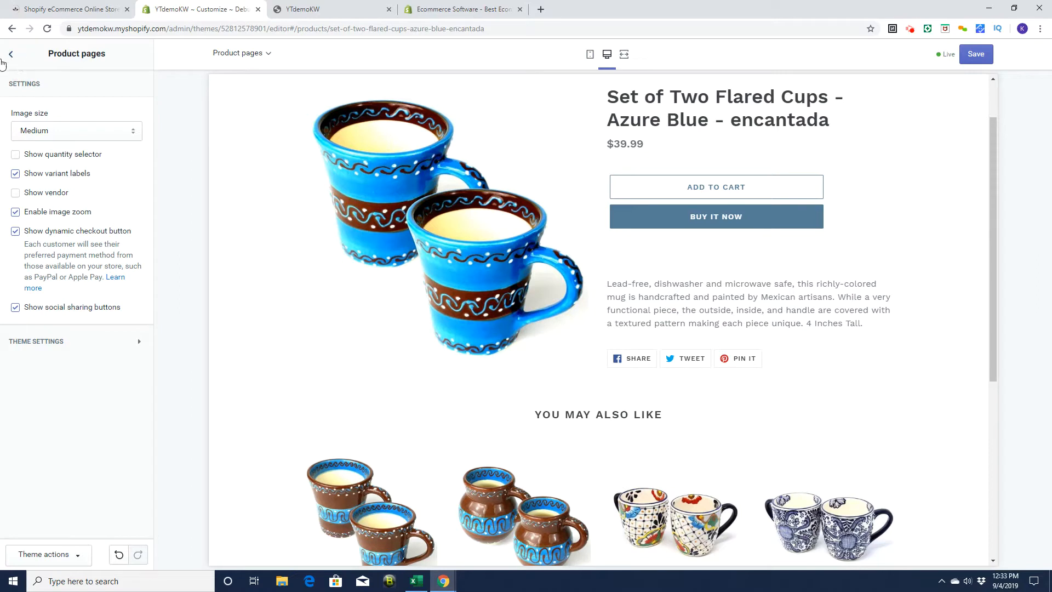
click(7, 55)
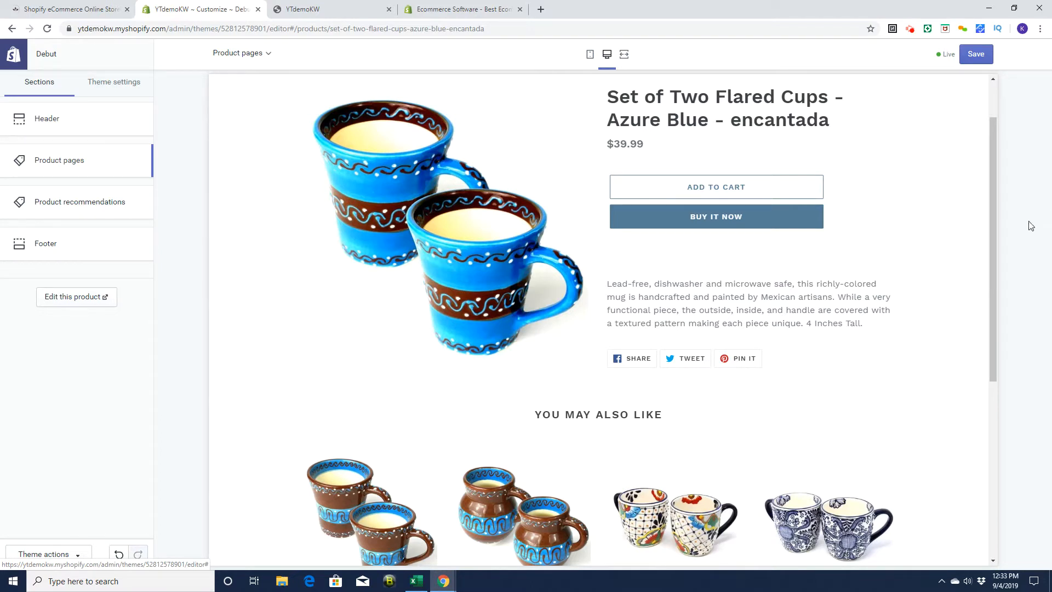
drag(992, 205, 942, 130)
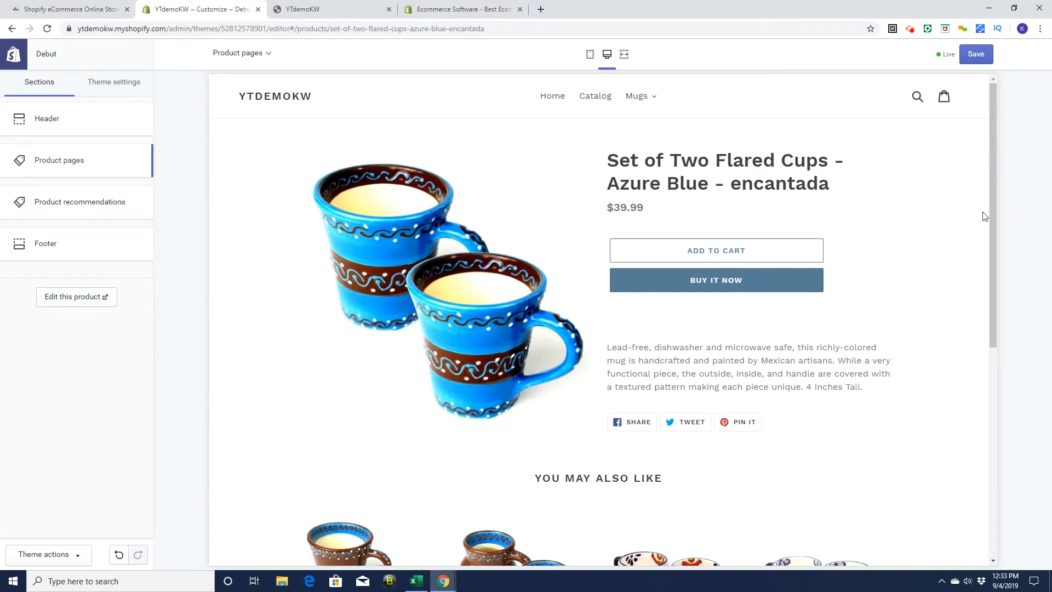
Enable the announcement bar in the Header section's settings
click(41, 117)
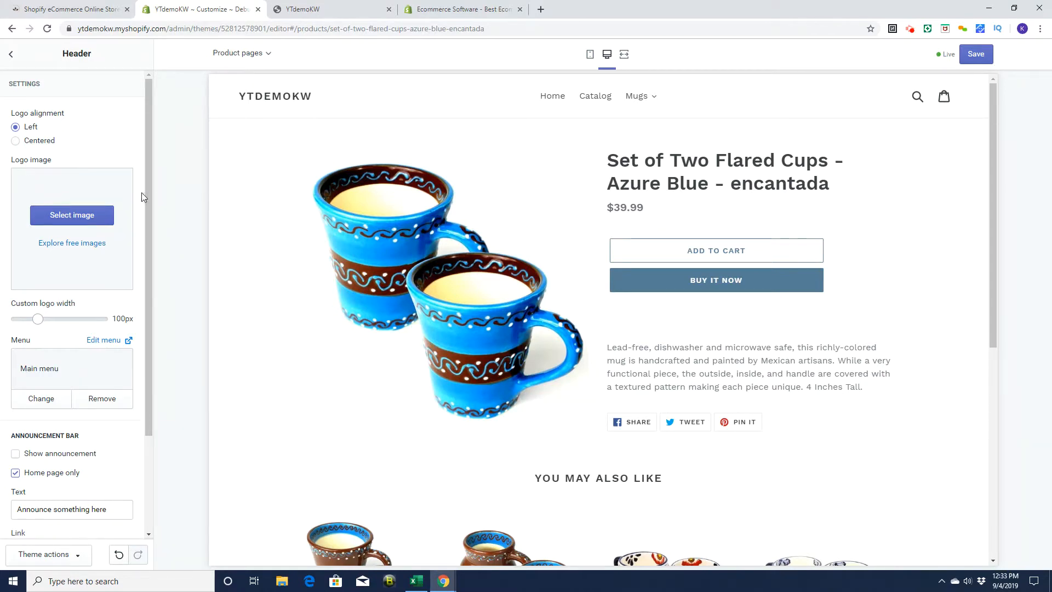
drag(150, 196, 155, 280)
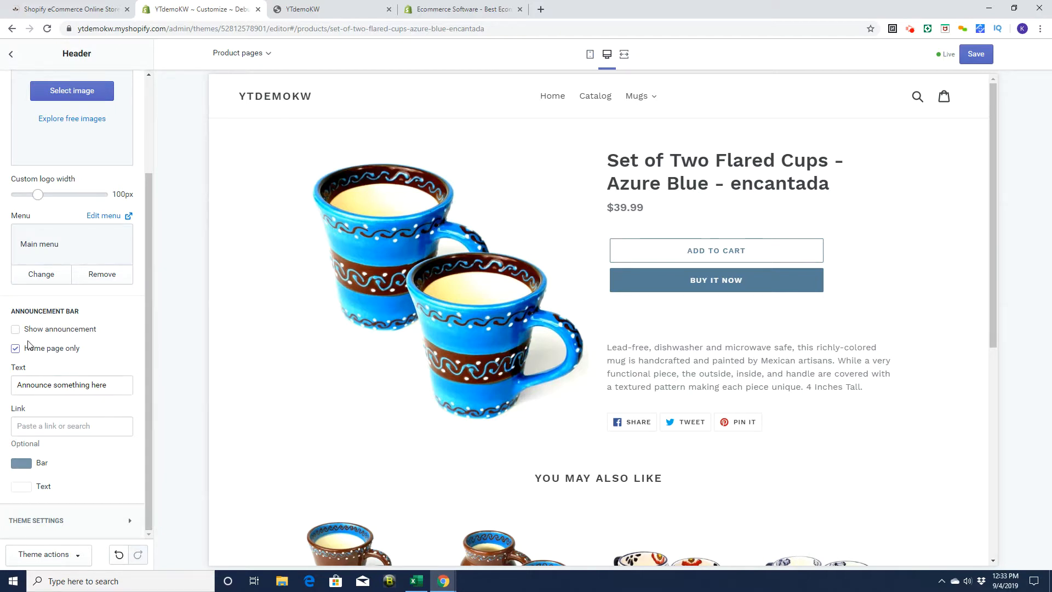
click(15, 330)
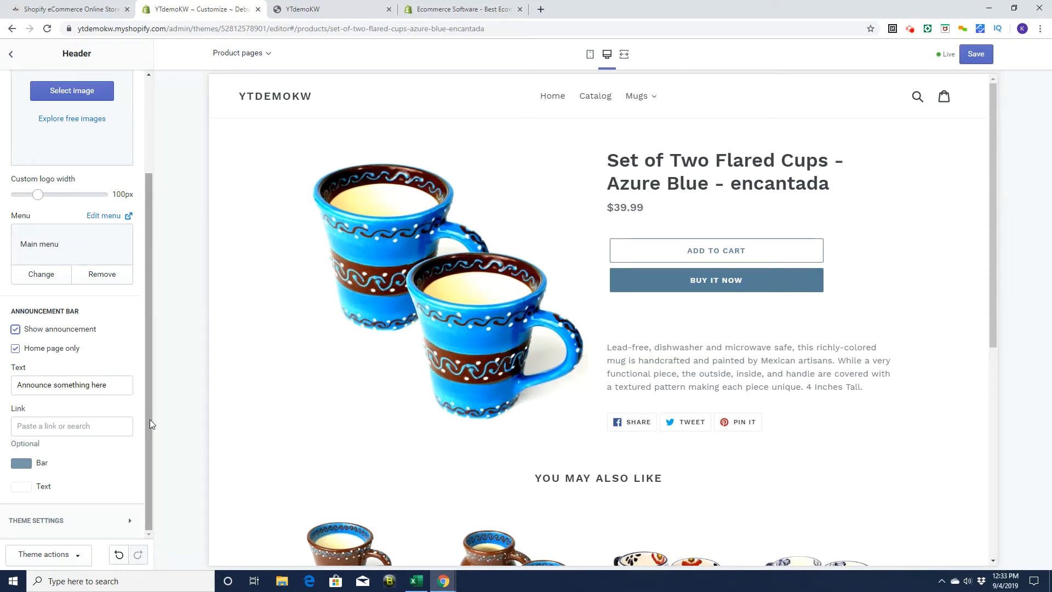
Look over the remaining Header settings, then inspect the theme-wide settings and the Add to cart notification option
click(149, 390)
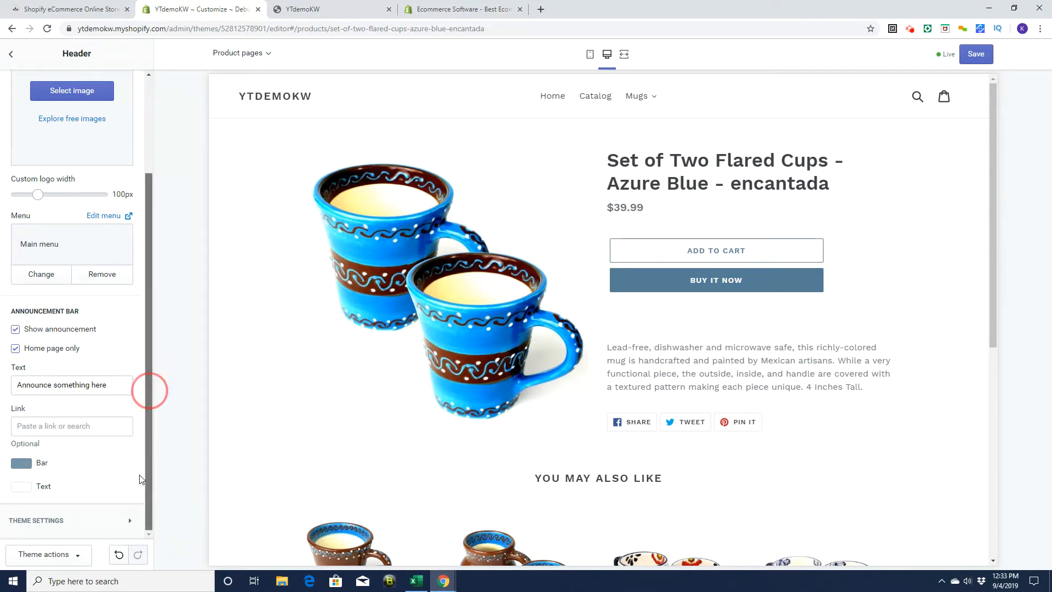
drag(150, 465, 158, 300)
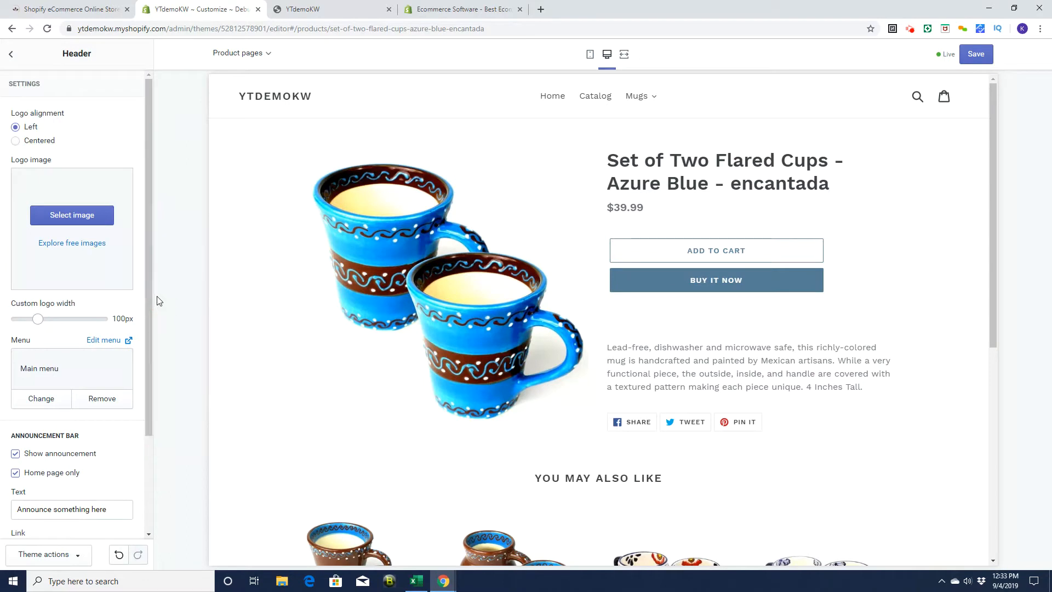
click(10, 55)
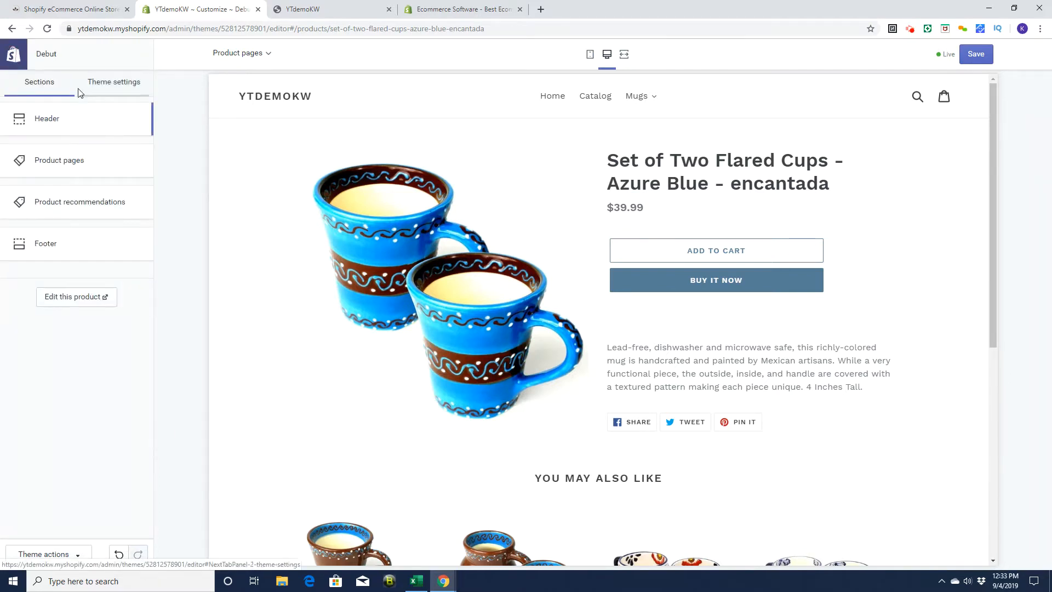
click(121, 86)
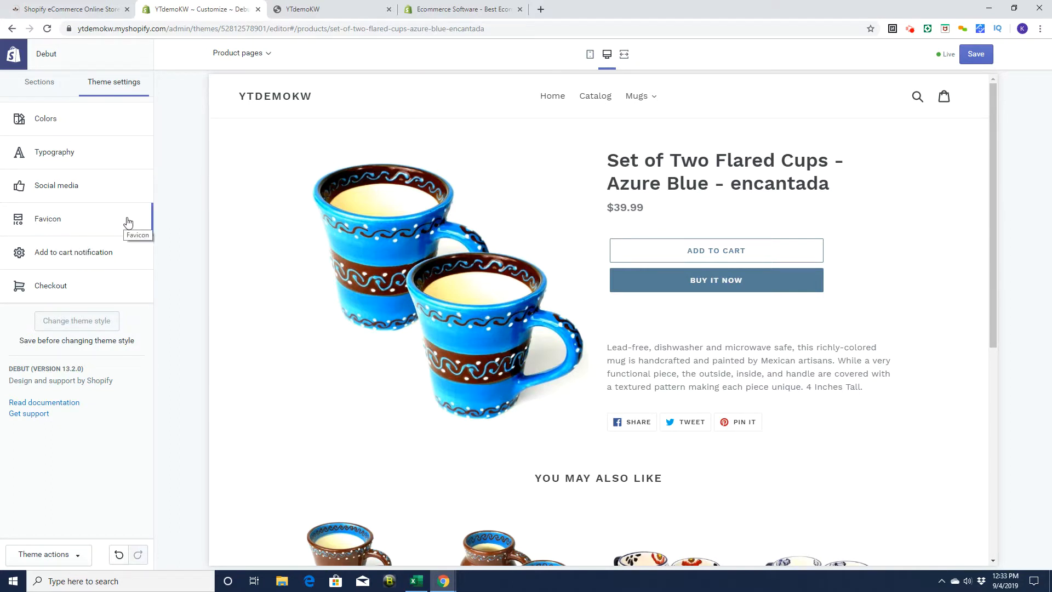
click(89, 253)
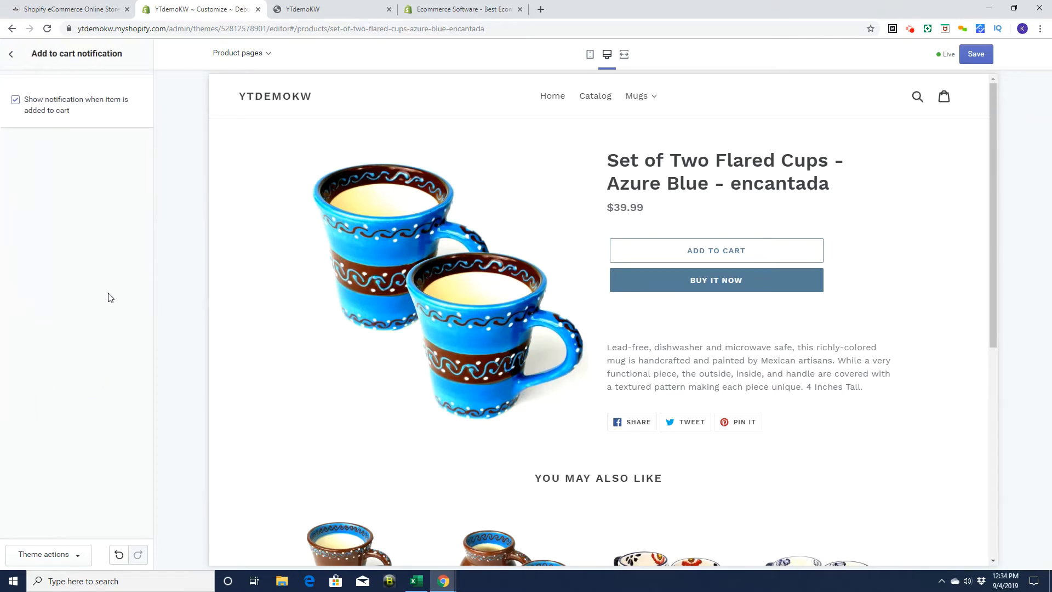
click(11, 55)
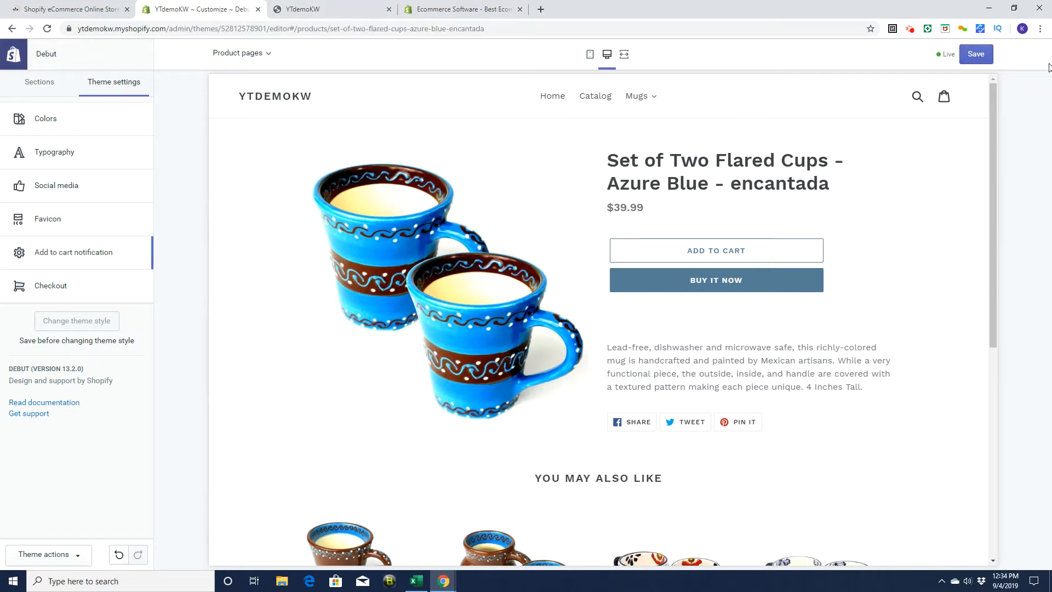
Save the theme changes and reload the live storefront's home page to check the banner and announcement bar
click(977, 55)
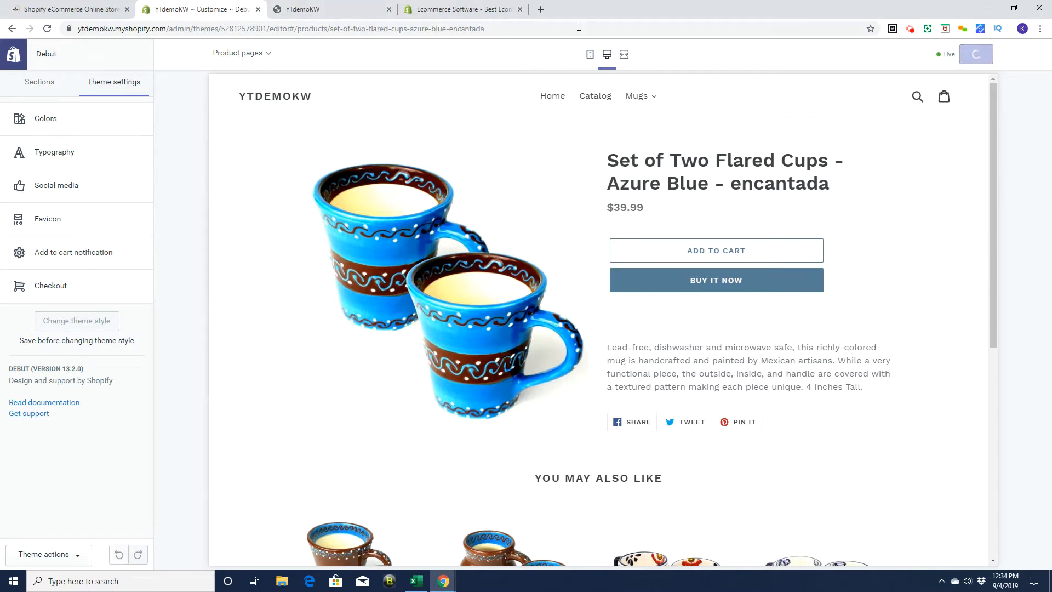
click(318, 11)
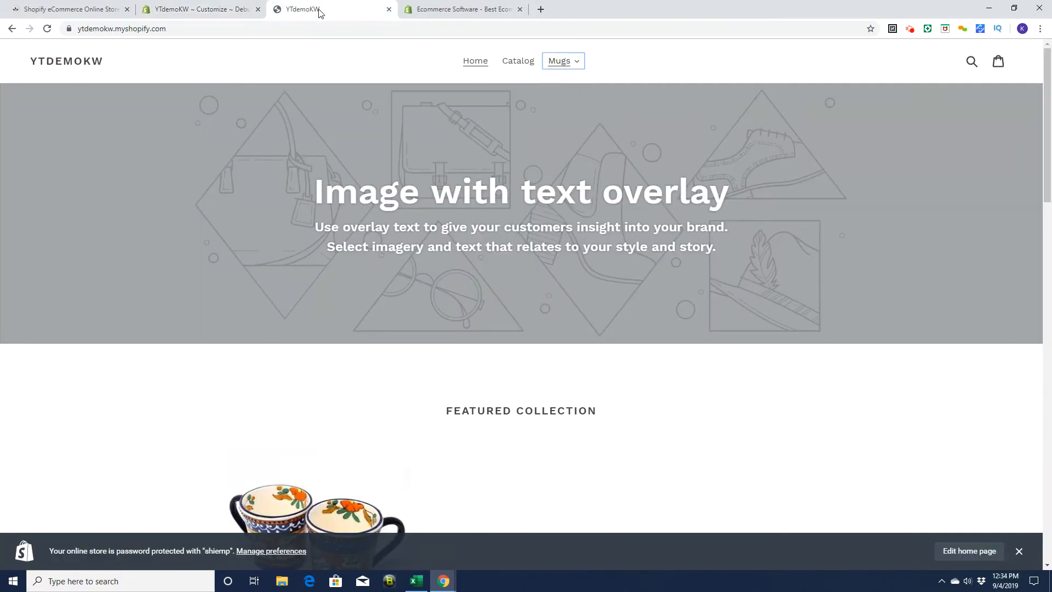
key(F5)
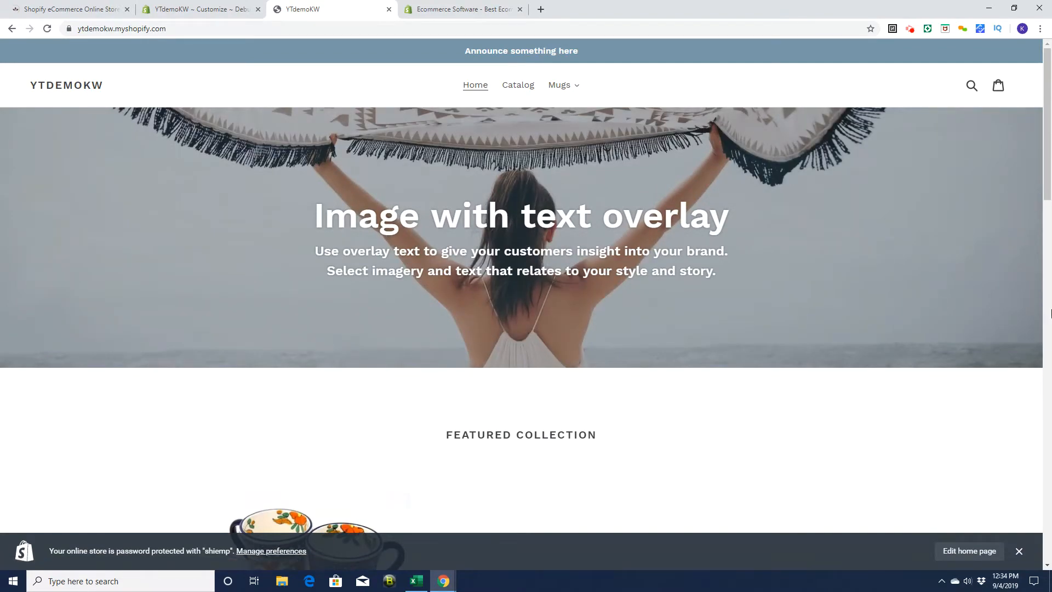
drag(1047, 179, 1048, 16)
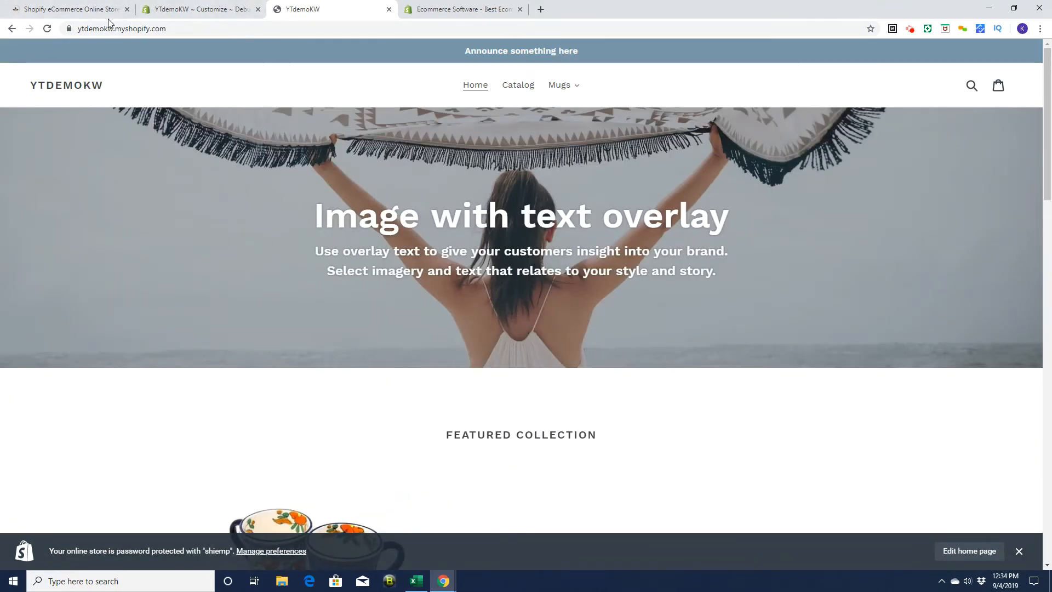
Leave the theme editor, create a visible store page titled "Contact Us" with the page.contact template, and save it
click(204, 14)
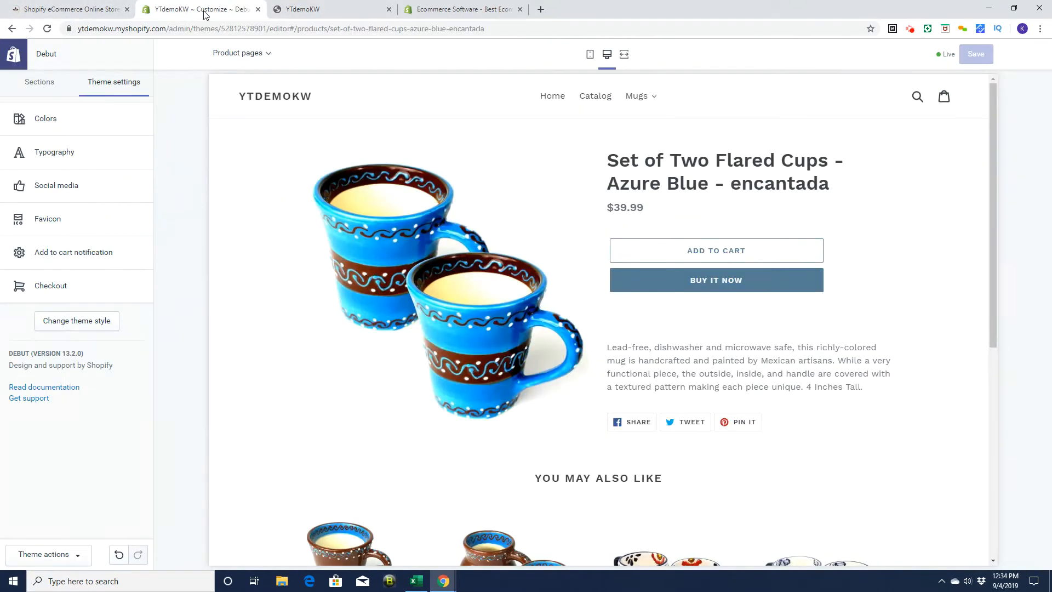
click(14, 65)
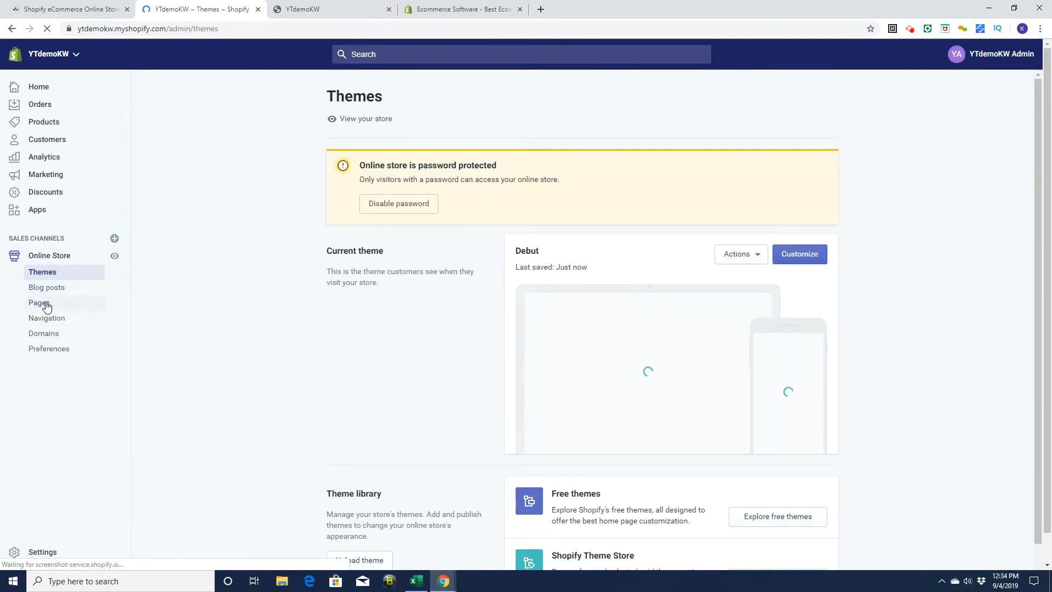
click(47, 307)
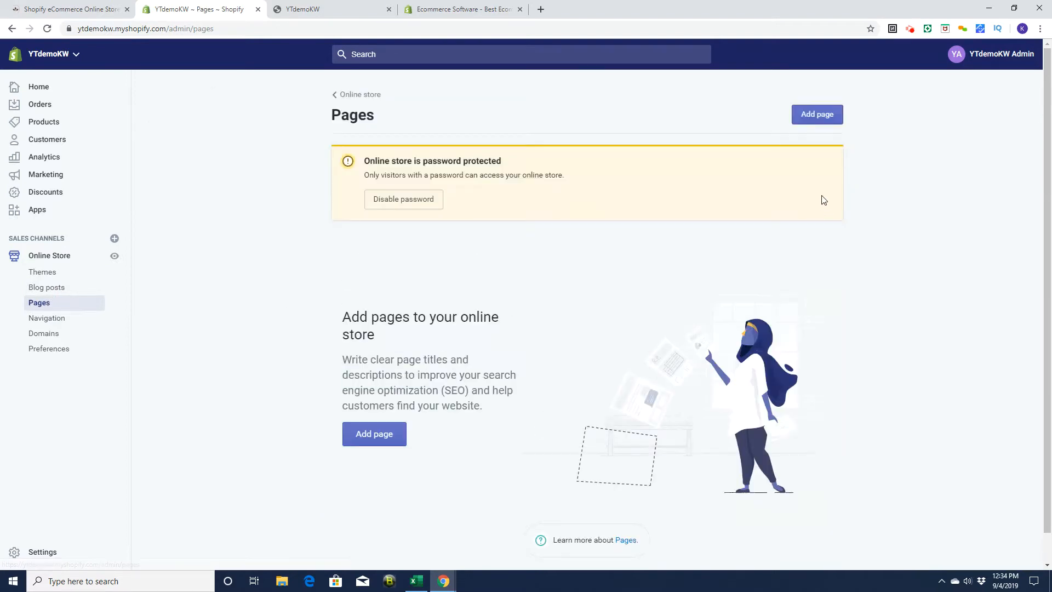
click(817, 114)
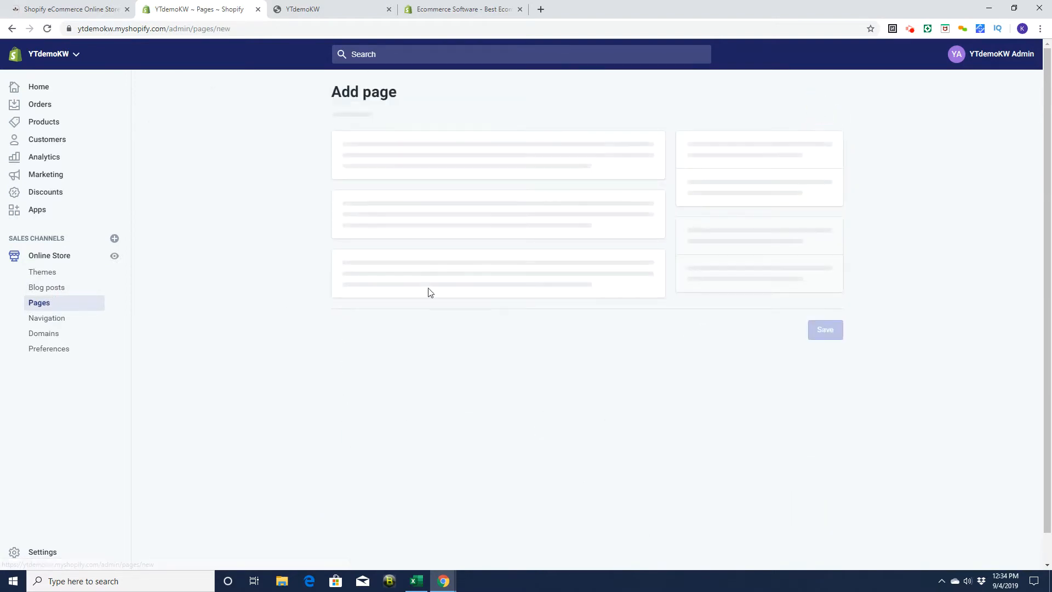
click(363, 192)
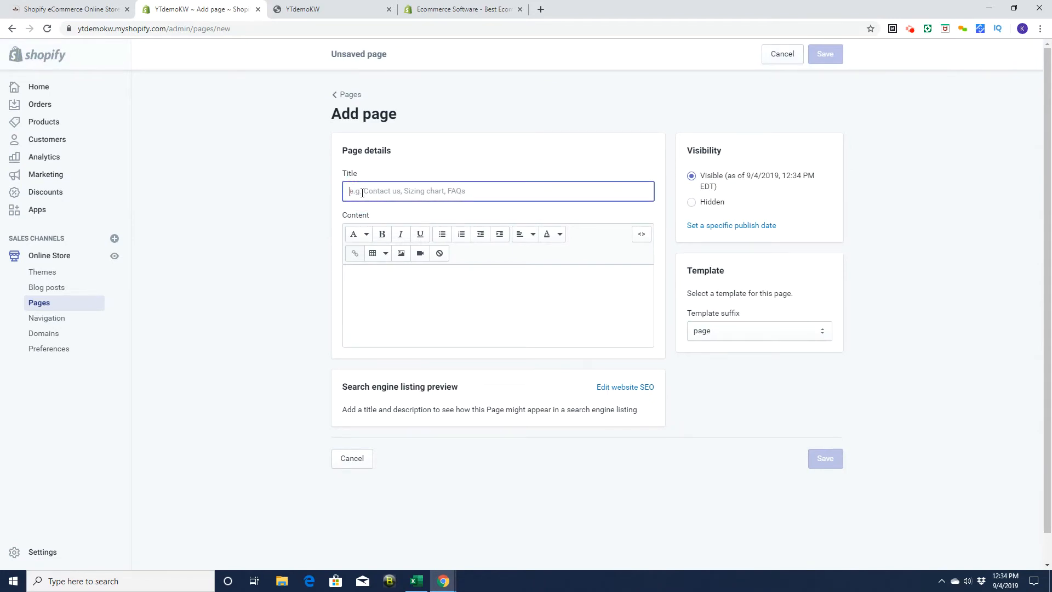
text(Contact Us)
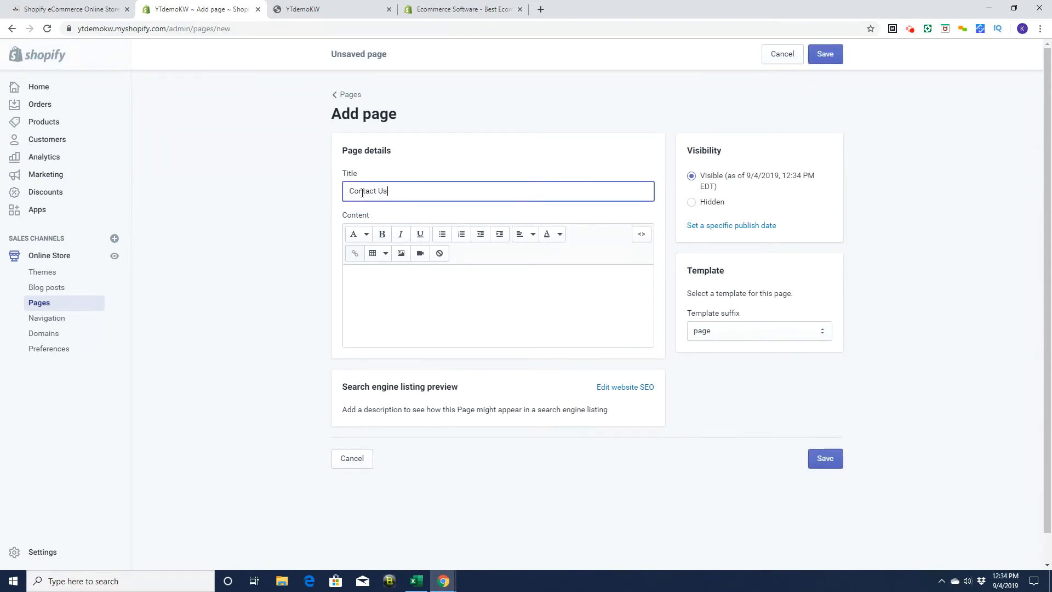
click(707, 337)
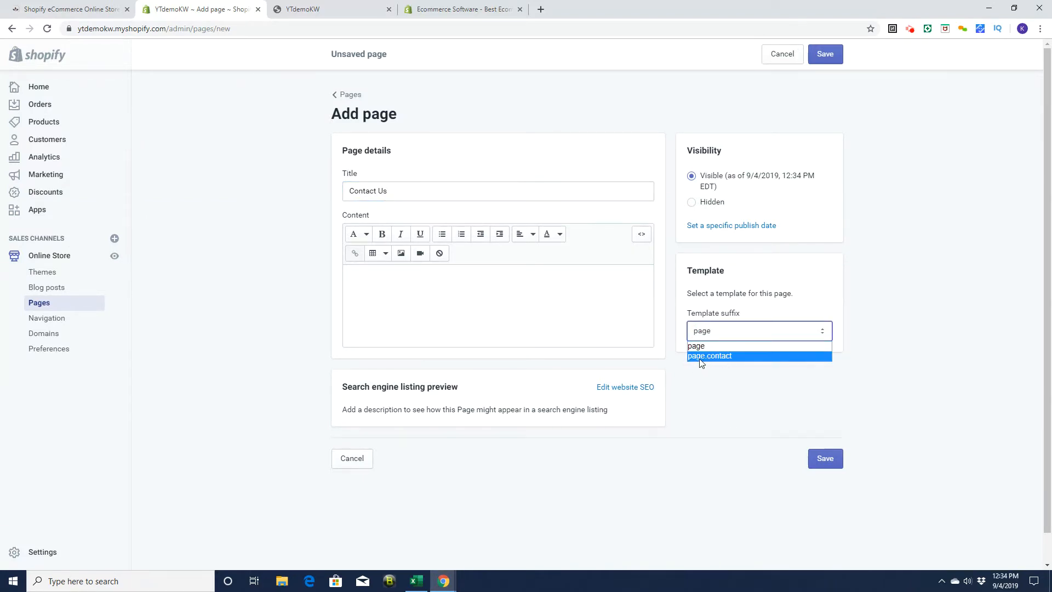
click(715, 357)
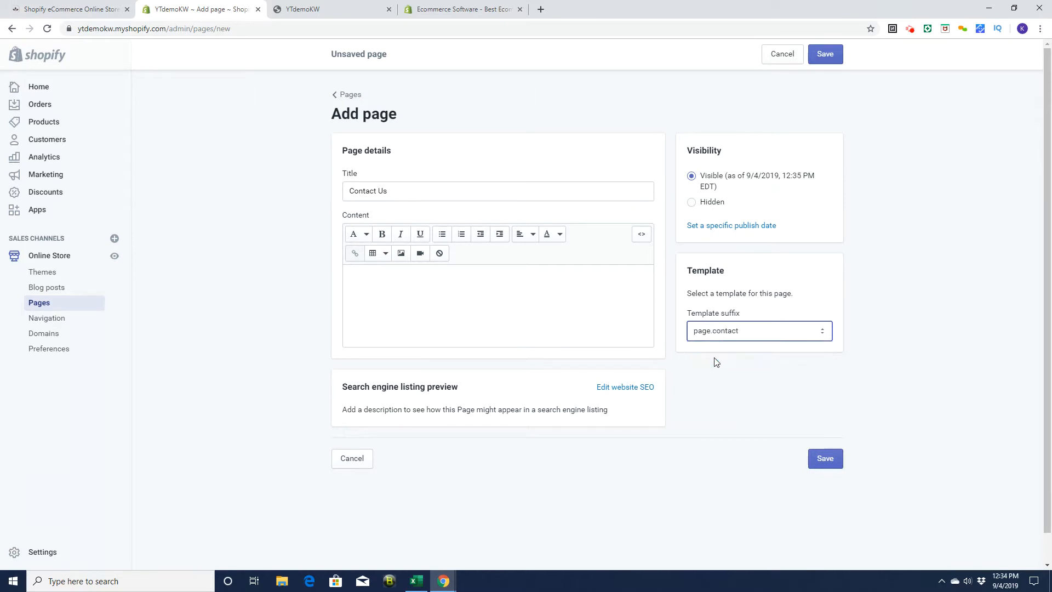
click(825, 57)
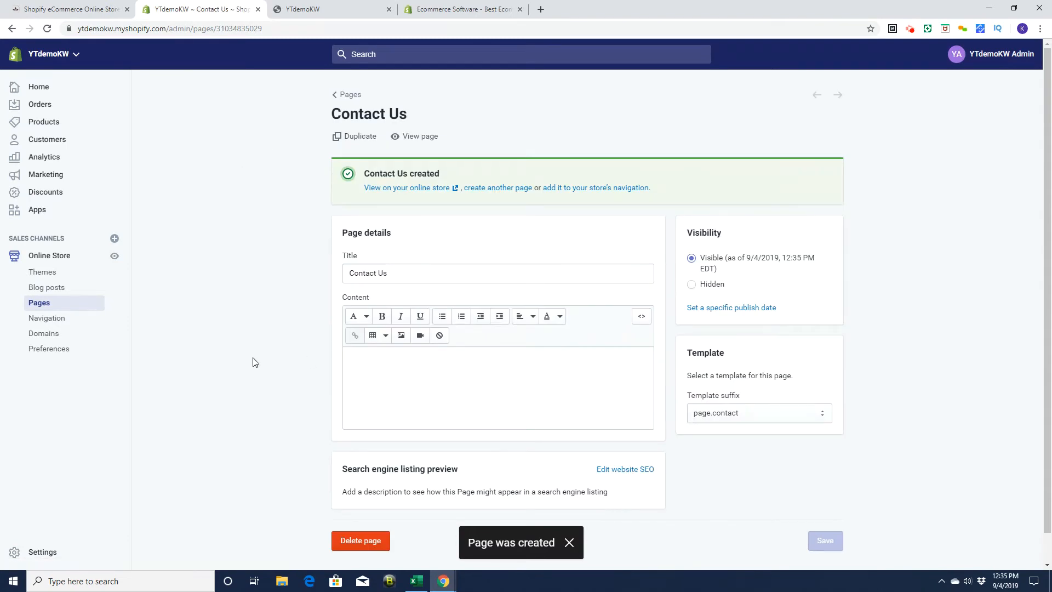
Add a Contact Us item linked to the Contact Us page to the Main menu and save the menu
click(285, 4)
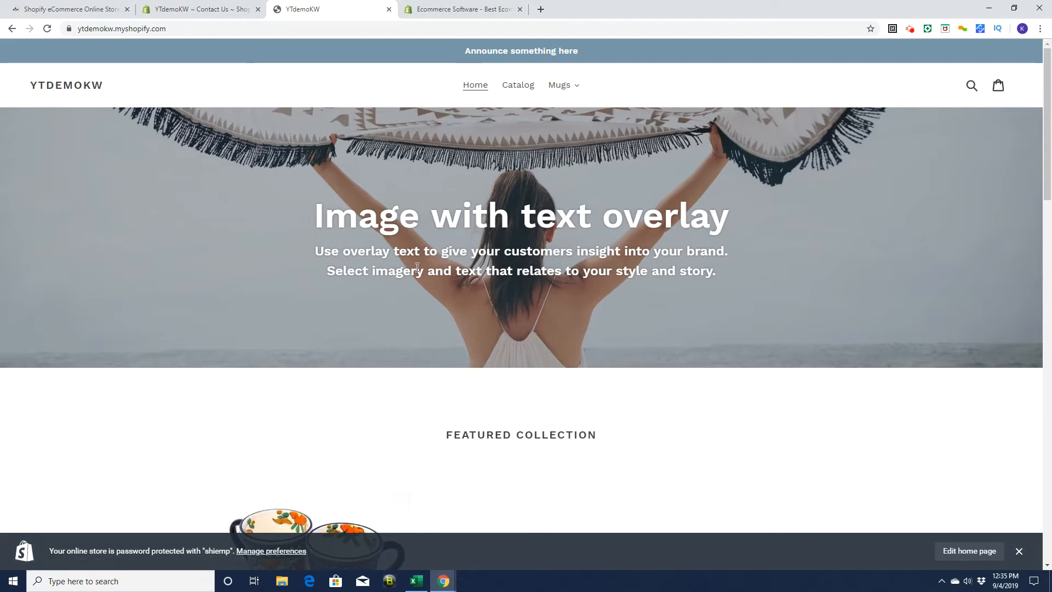
click(187, 11)
click(37, 320)
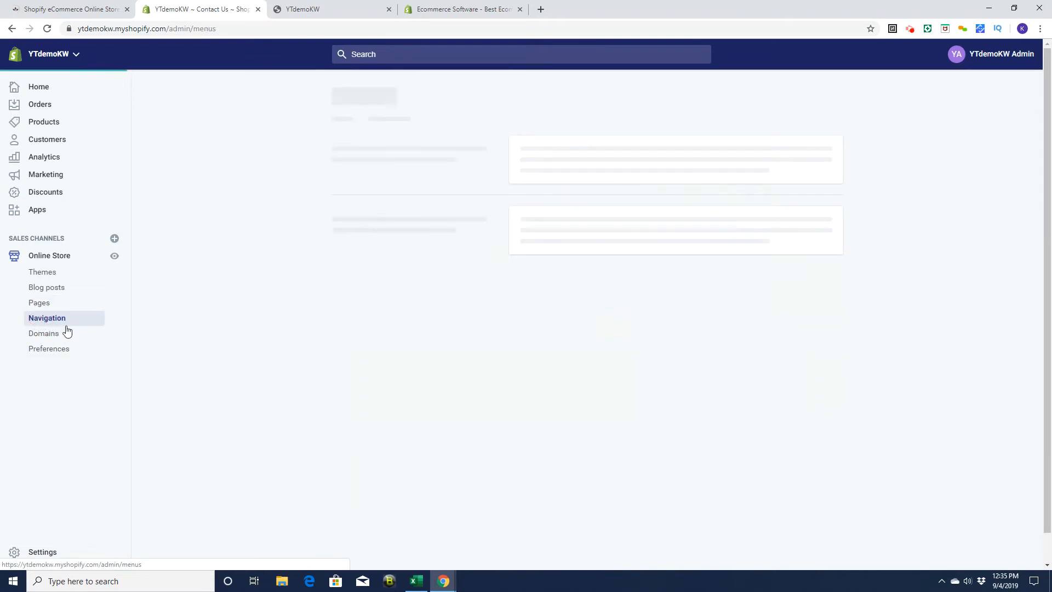
click(528, 333)
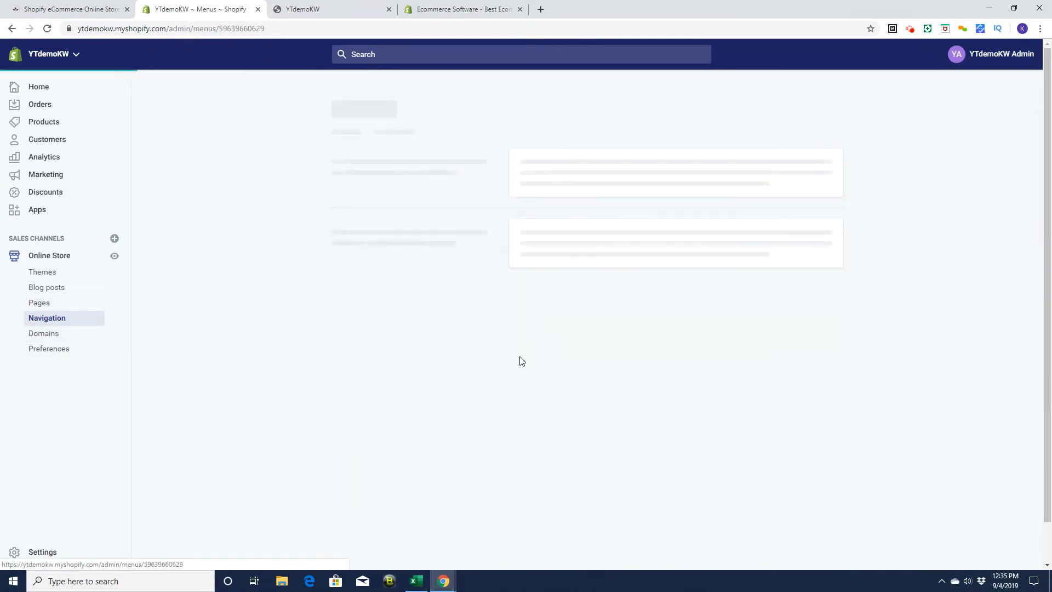
click(395, 364)
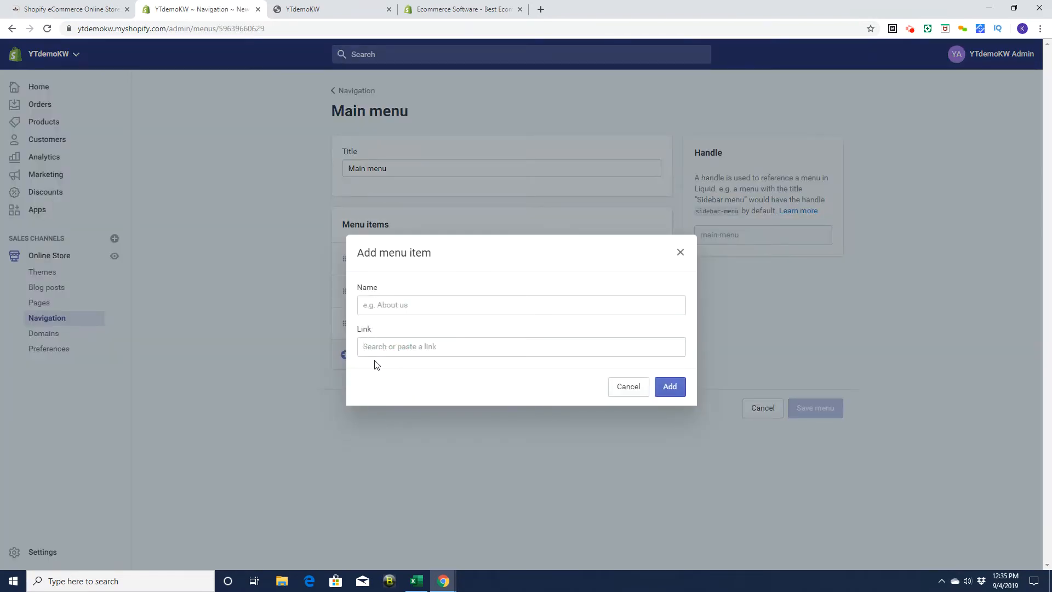
click(369, 347)
text(cont)
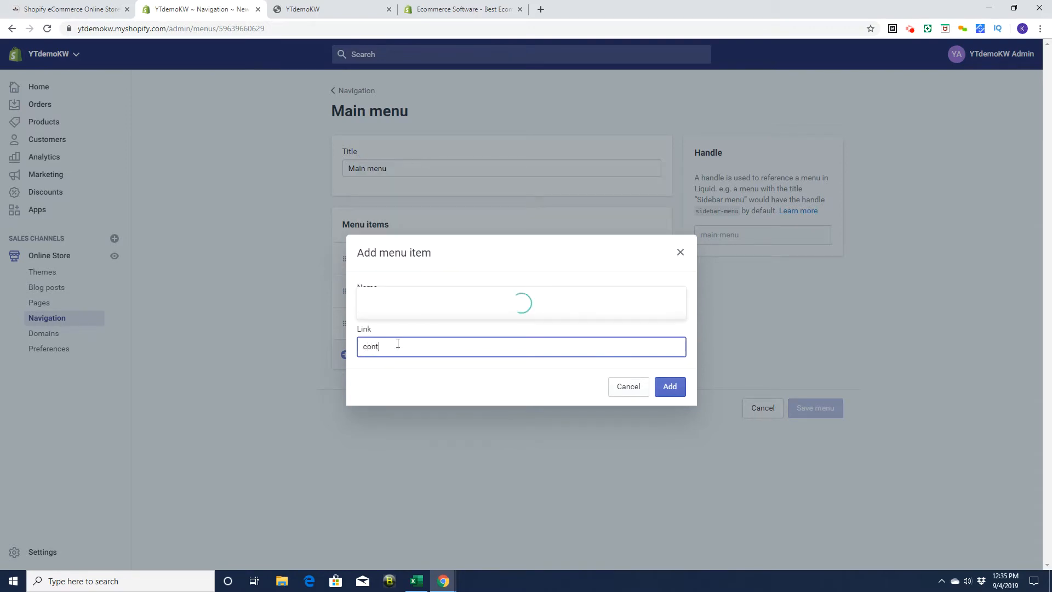
text(act)
click(395, 302)
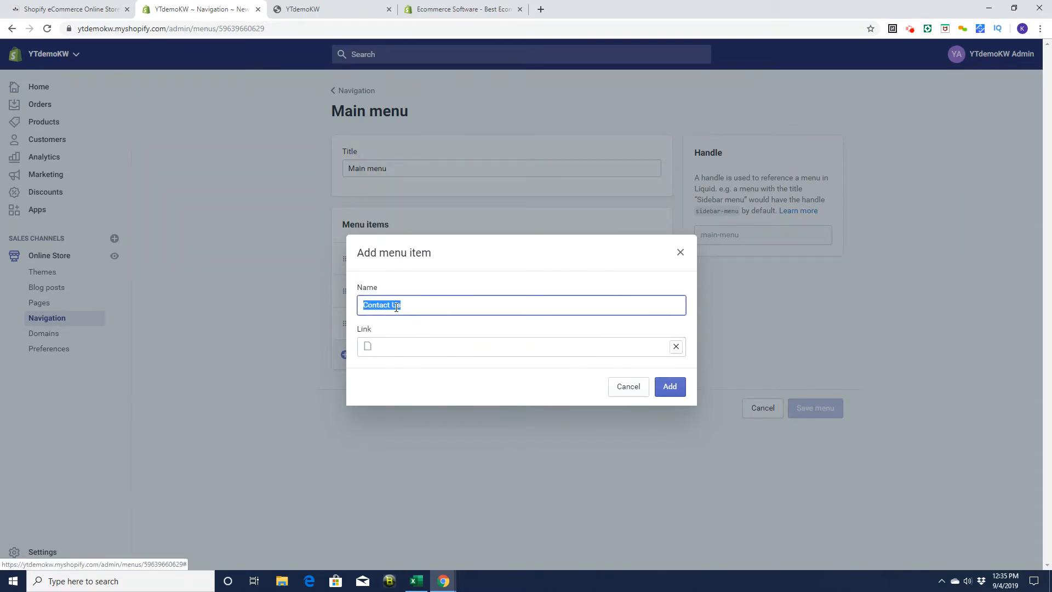
click(670, 387)
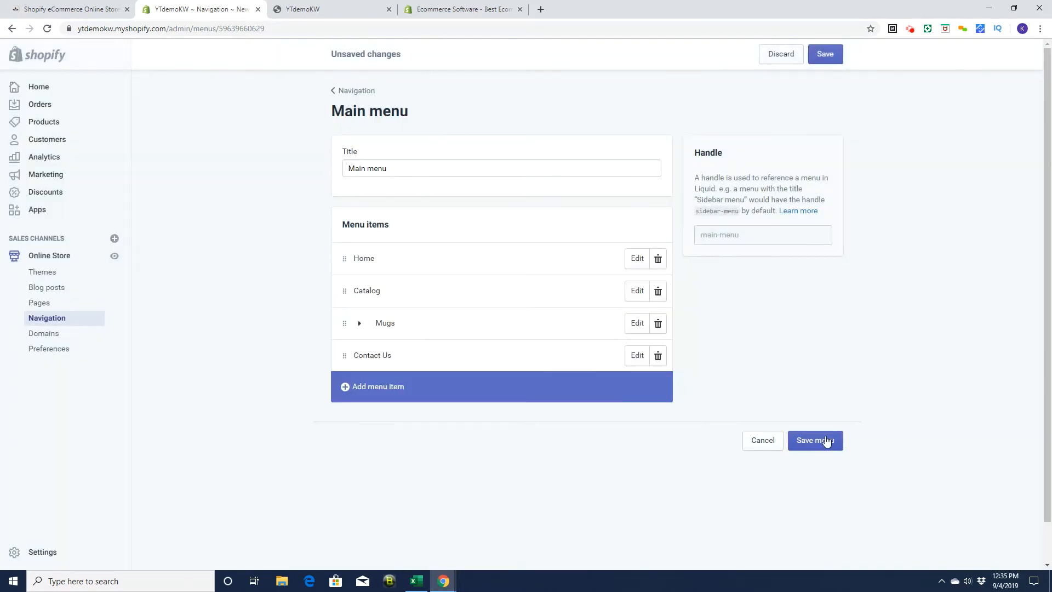
click(819, 439)
Check the new Contact Us menu entry and its contact form on the storefront, and return to the admin
click(330, 10)
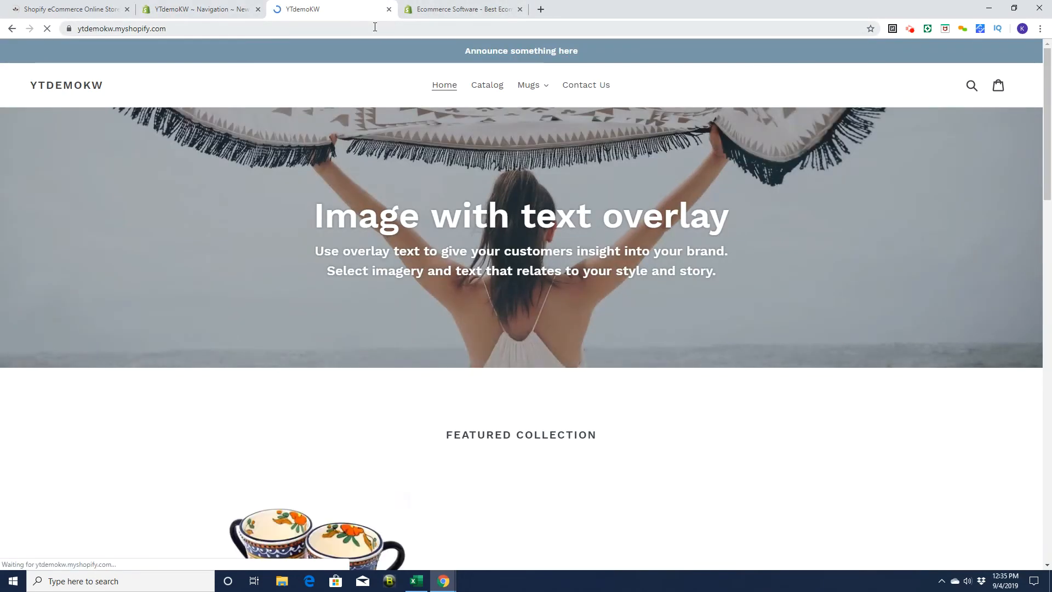
click(588, 86)
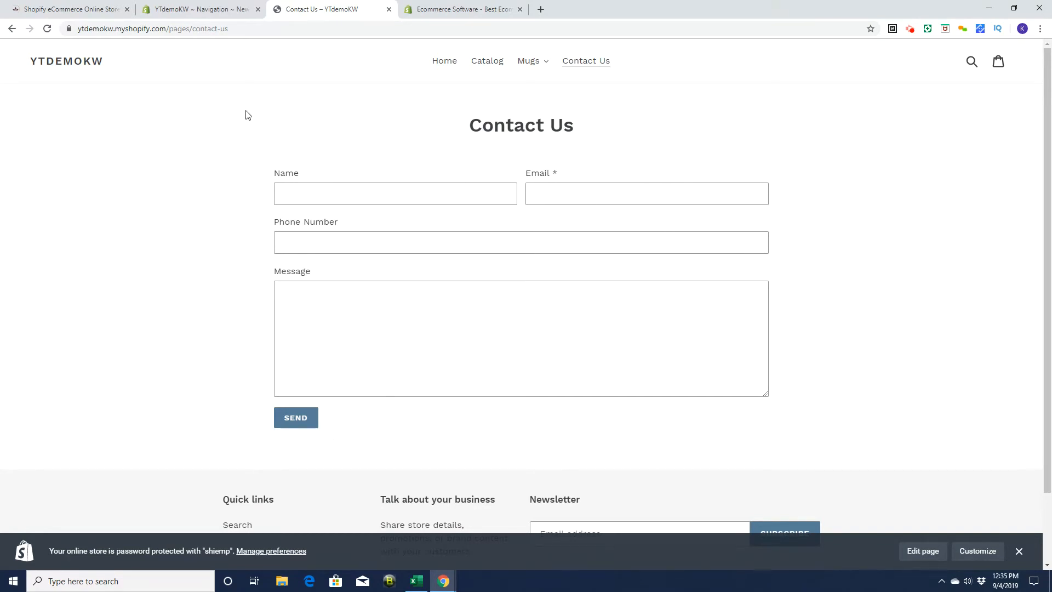
click(214, 9)
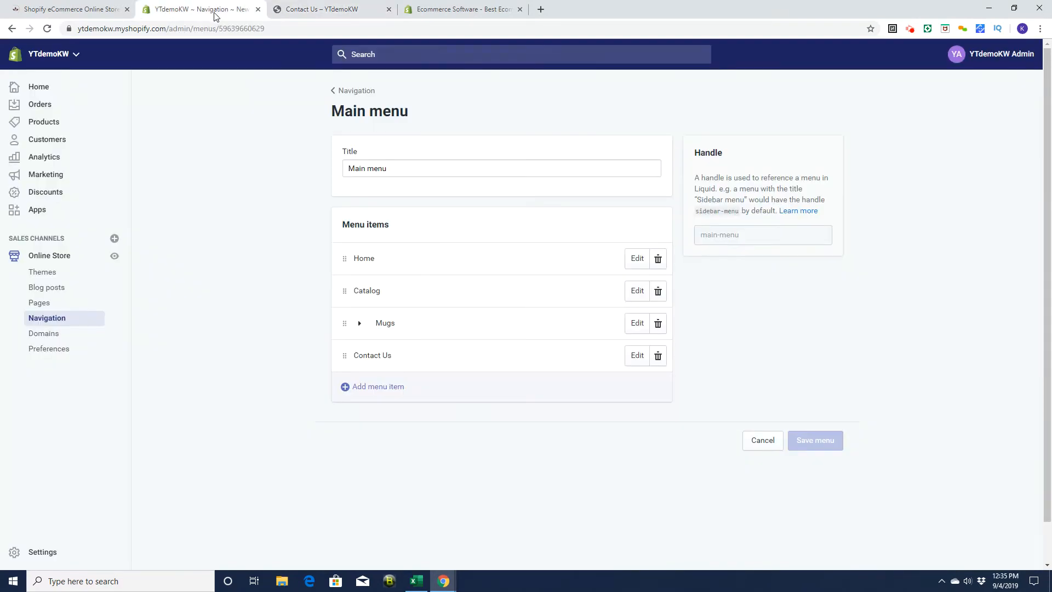
Look at the online store's Blog posts page and compare it with the storefront's home page
click(45, 293)
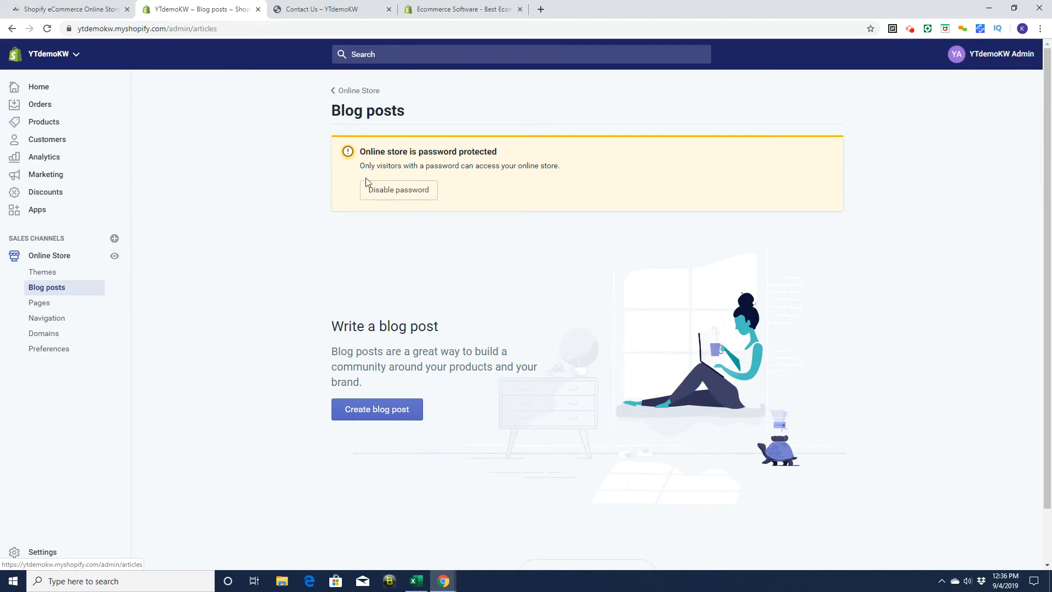
click(372, 8)
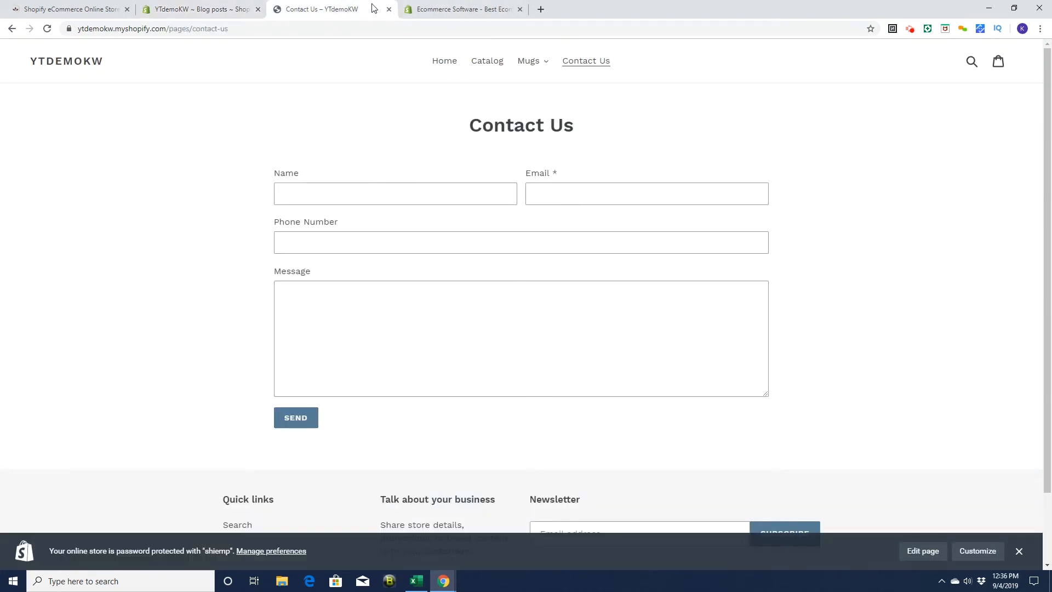
click(55, 64)
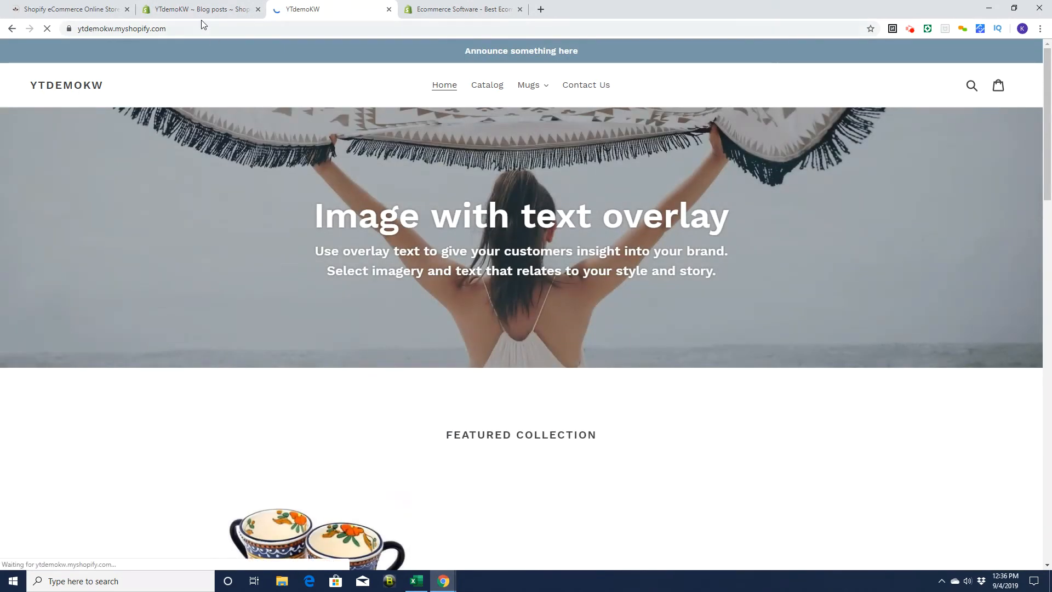
click(200, 9)
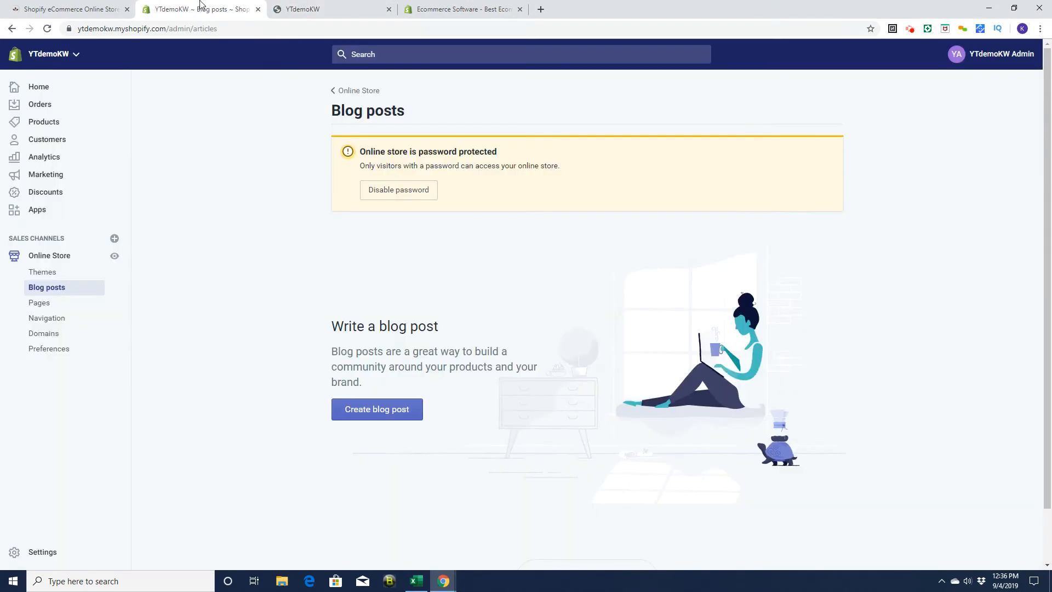
Review the online store's Domains page and its Preferences down to password protection, and open the store's Settings overview
click(45, 335)
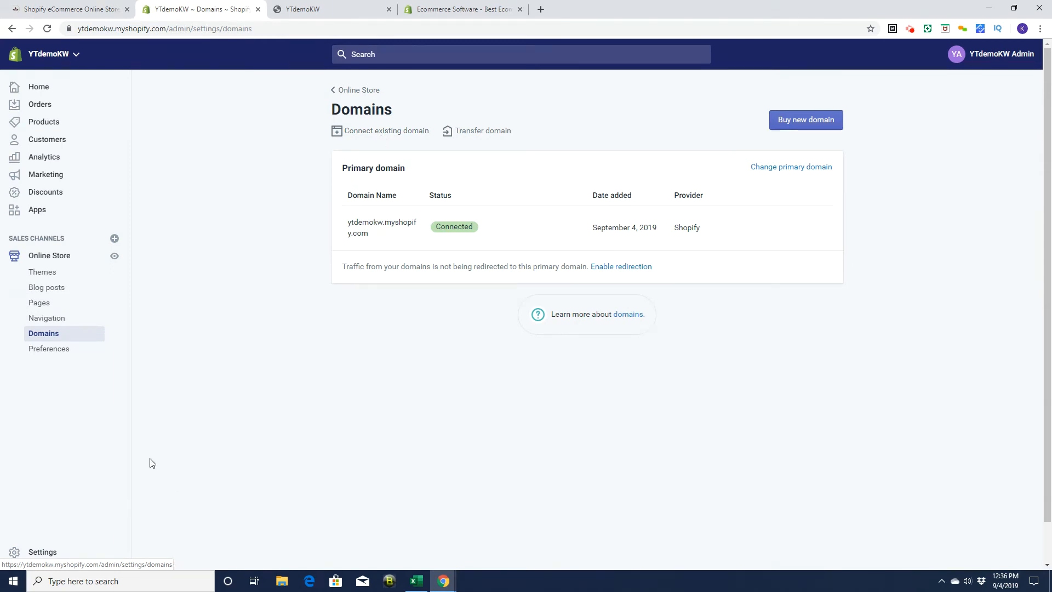
click(58, 350)
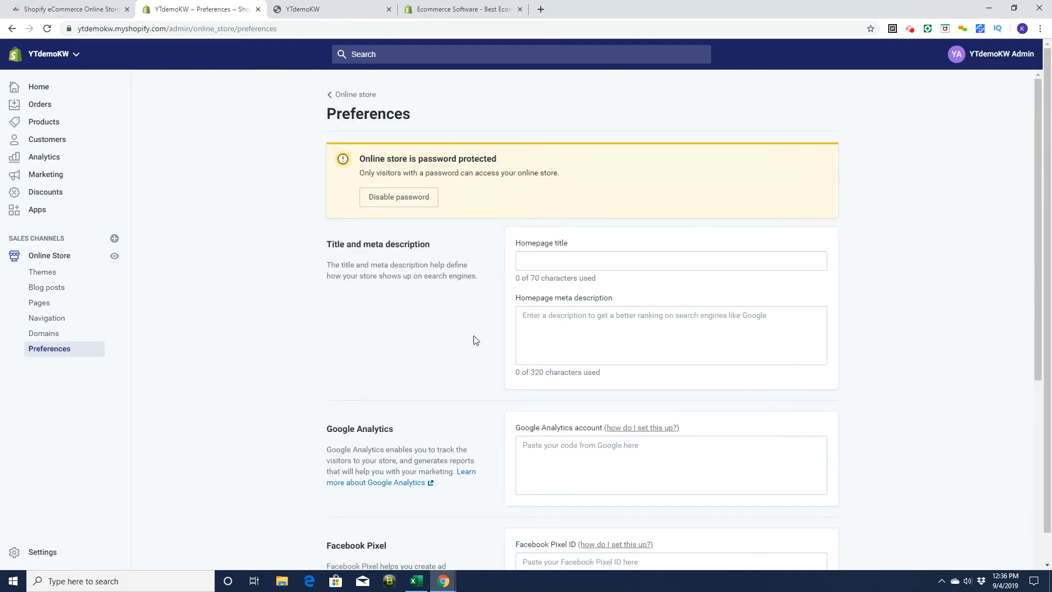
drag(1050, 215, 1051, 315)
scroll(1035, 296, down, 6)
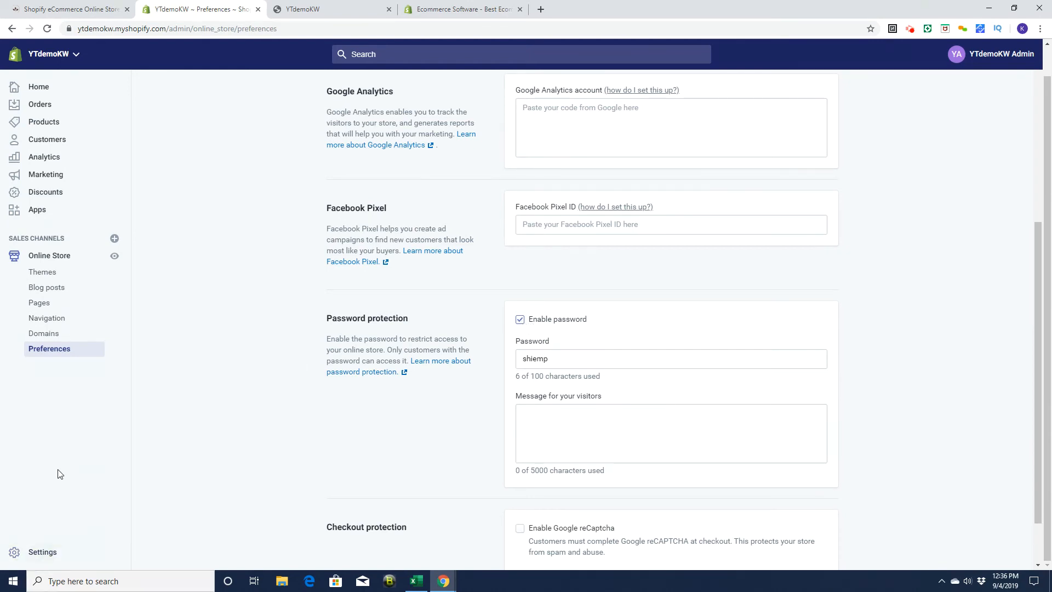
click(38, 554)
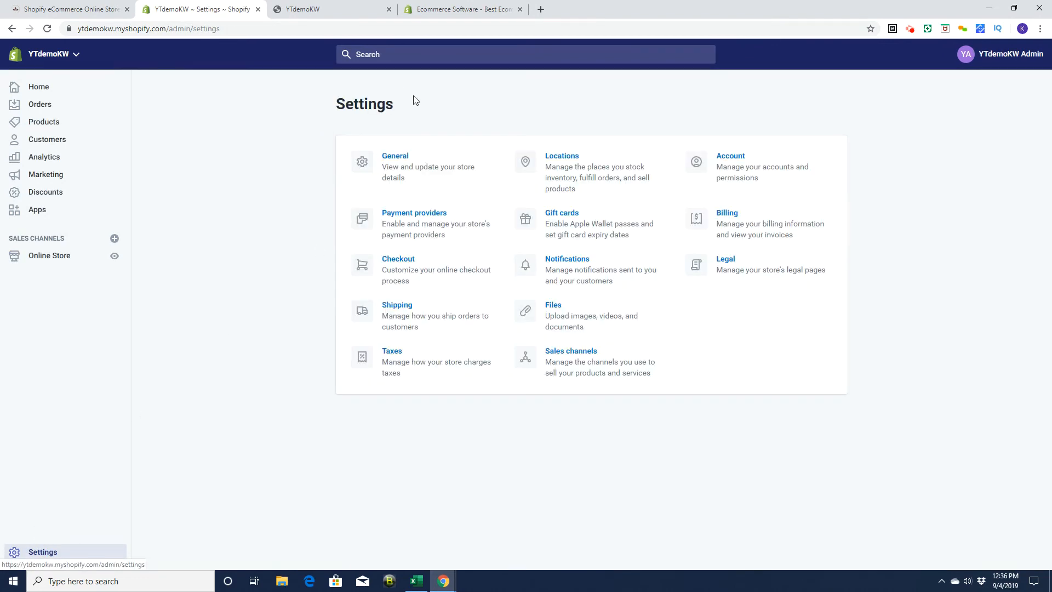